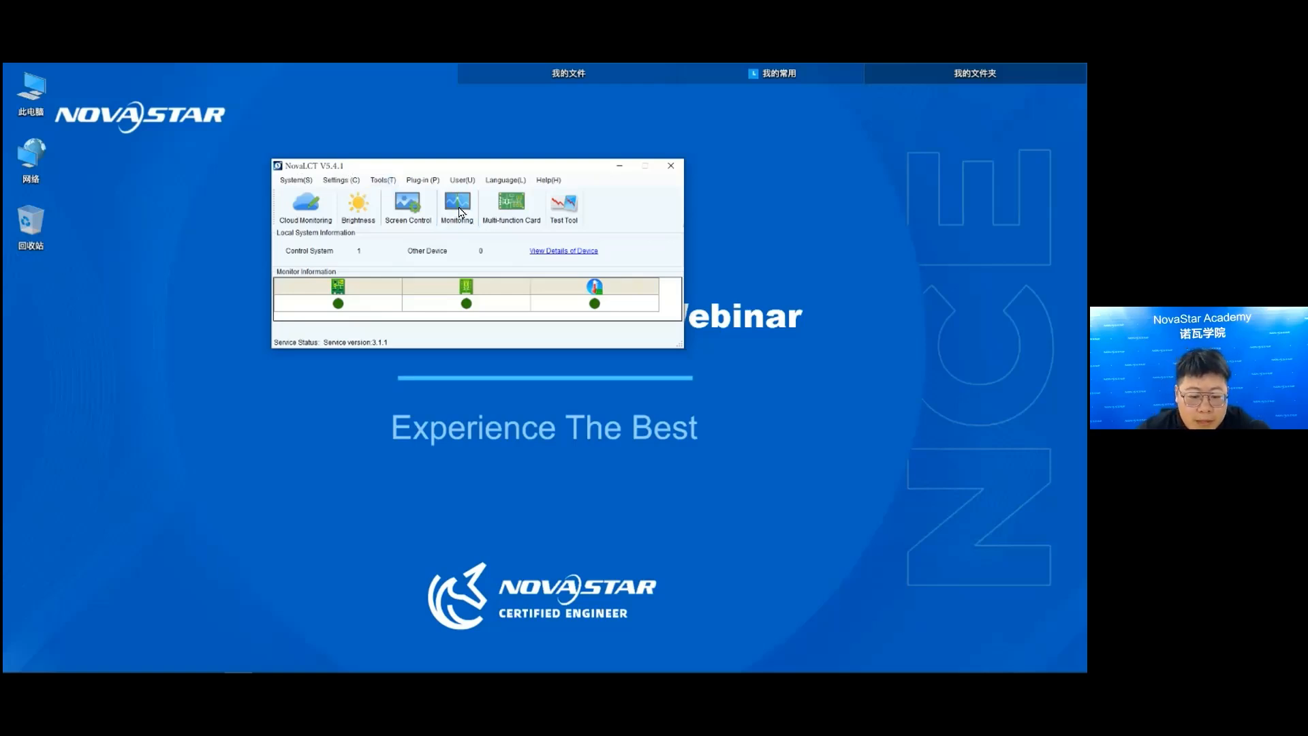
# Log in as the advanced synchronous system user by entering the login password
pyautogui.moveTo(421, 167); pyautogui.dragTo(379, 163)
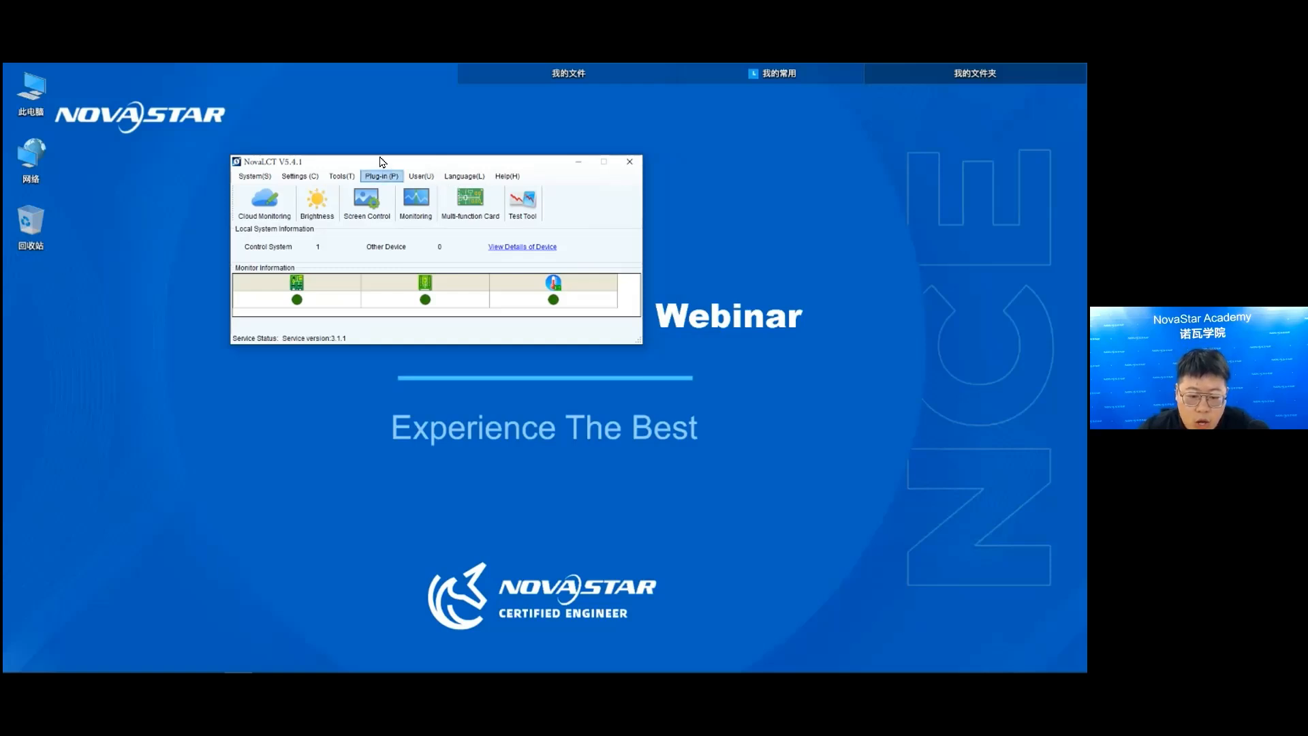
pyautogui.moveTo(384, 163); pyautogui.dragTo(391, 165)
pyautogui.click(430, 177)
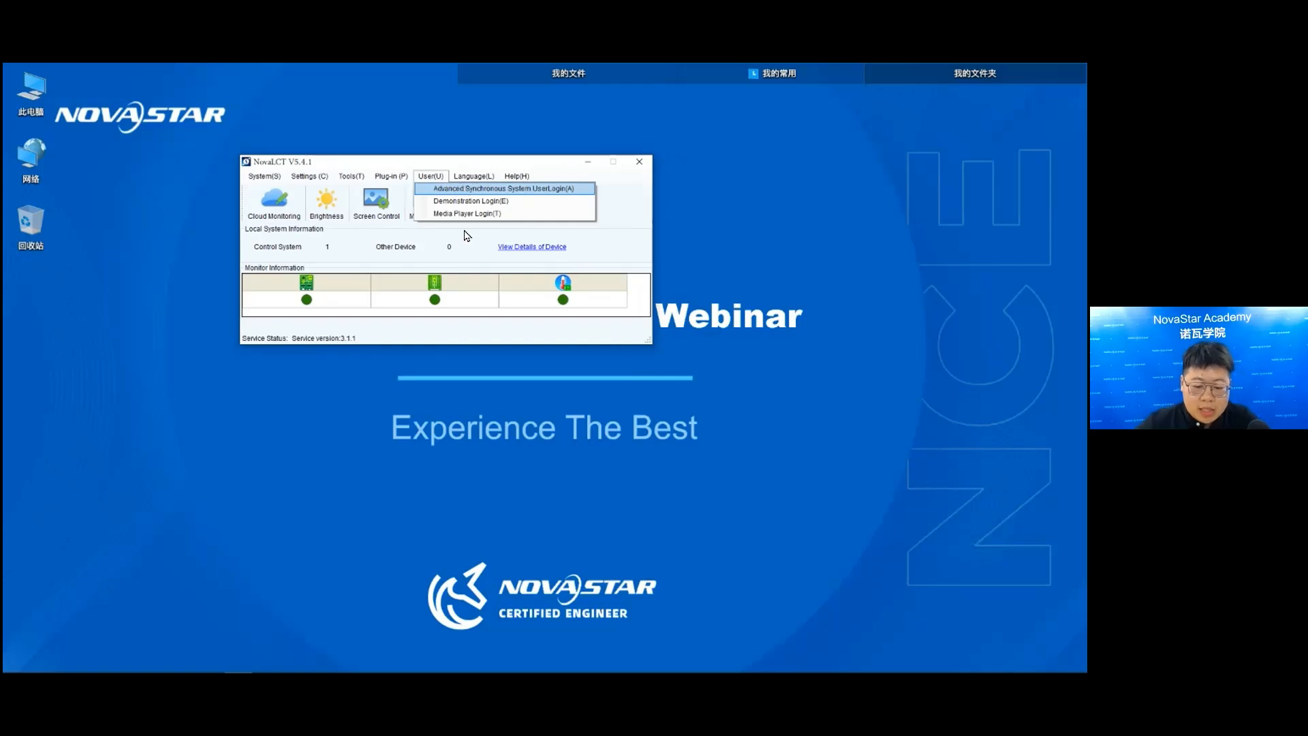
pyautogui.press('Return')
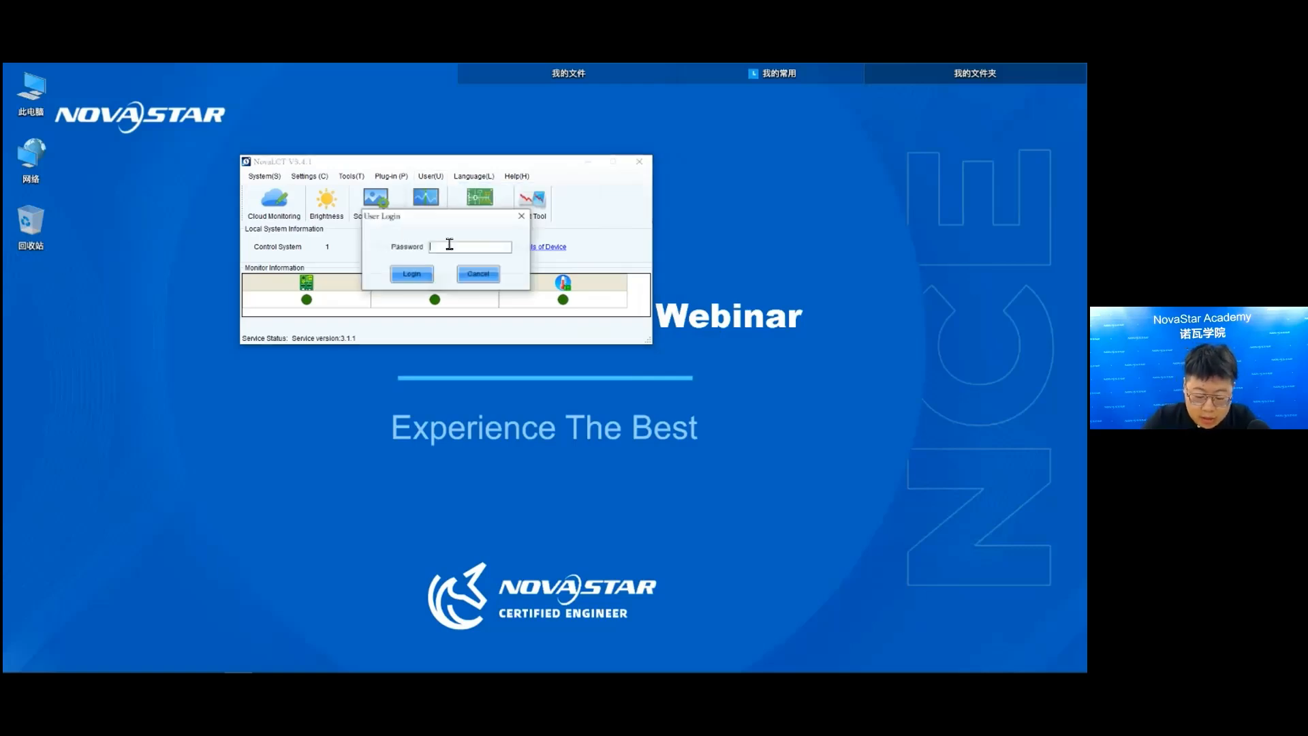
pyautogui.write('***')
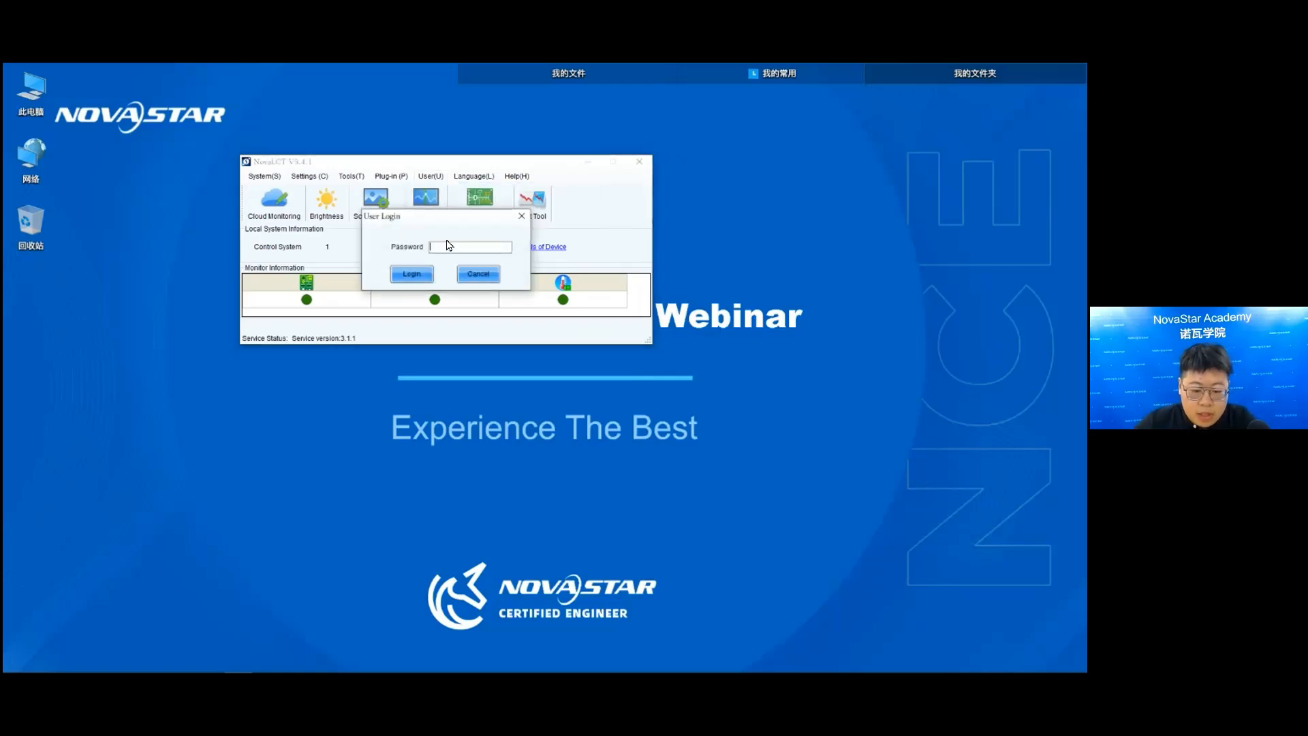
pyautogui.click(427, 267)
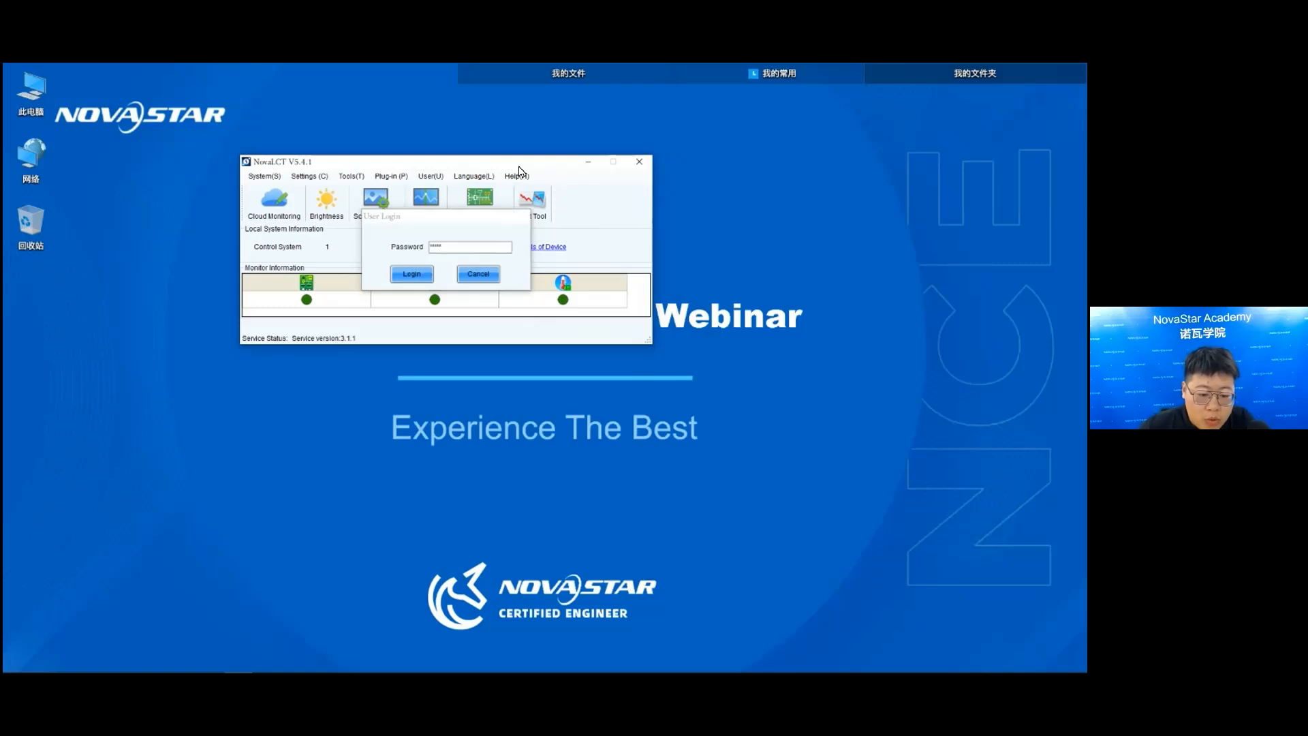
pyautogui.moveTo(461, 160); pyautogui.dragTo(447, 154)
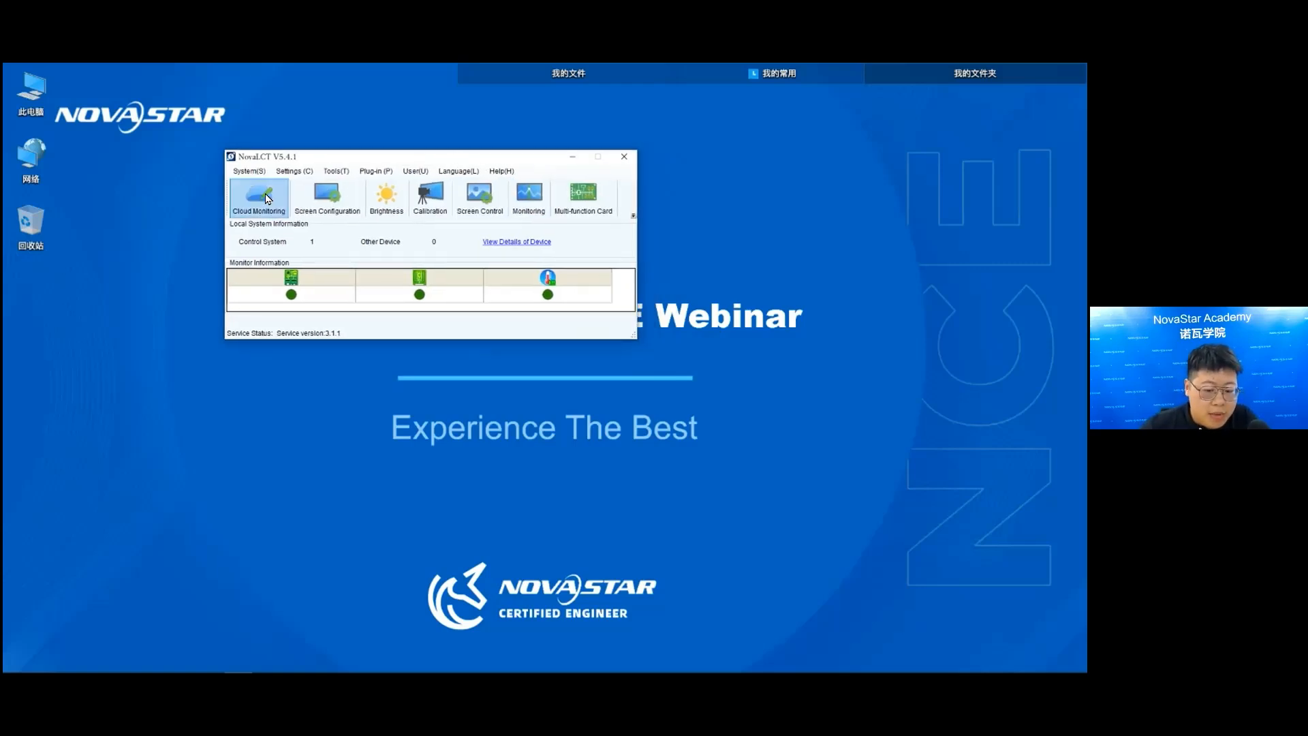
# Reconnect to the control system and check the details of the connected device
pyautogui.click(245, 173)
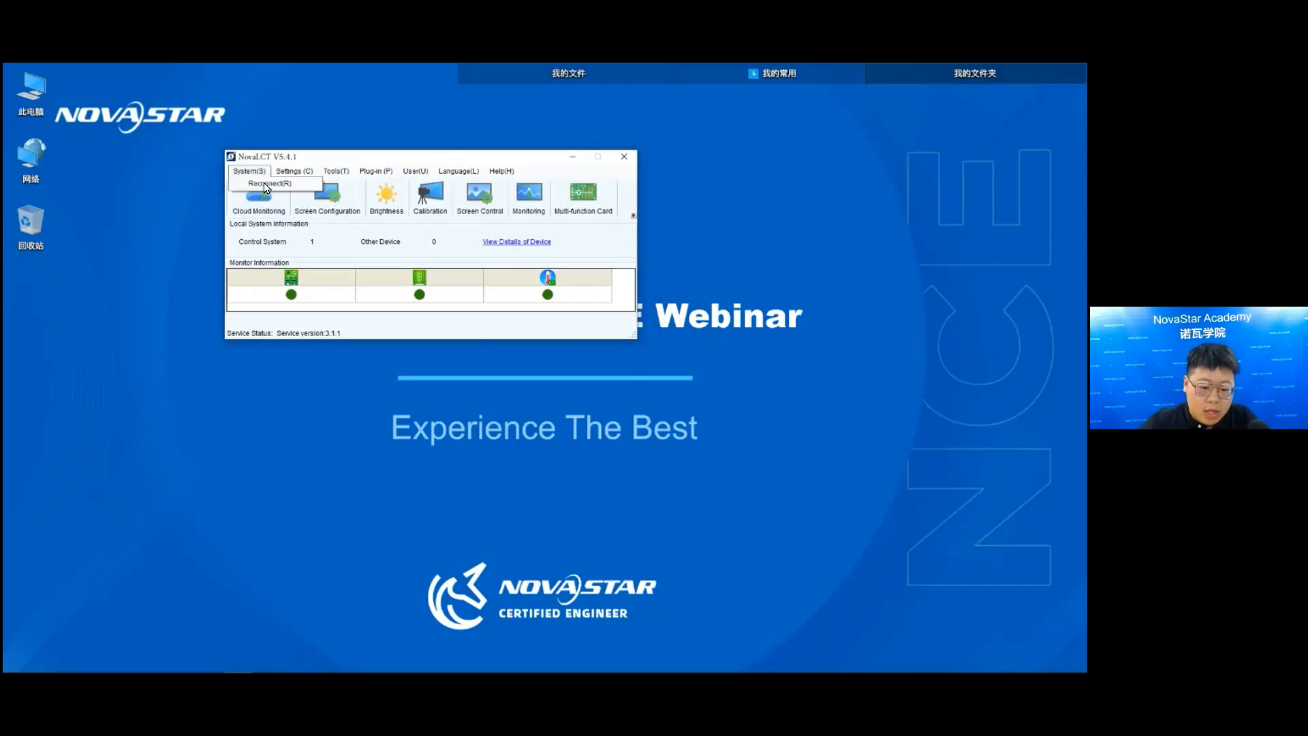
pyautogui.click(286, 184)
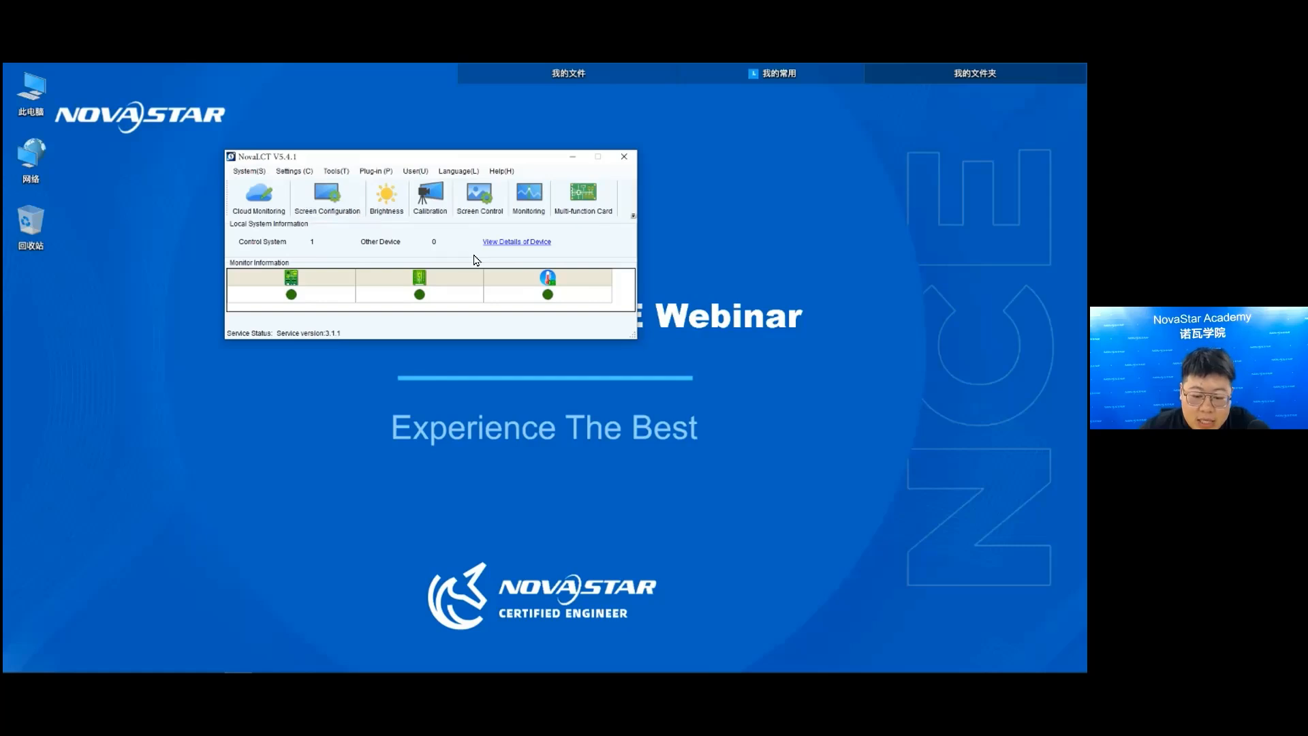
pyautogui.click(512, 243)
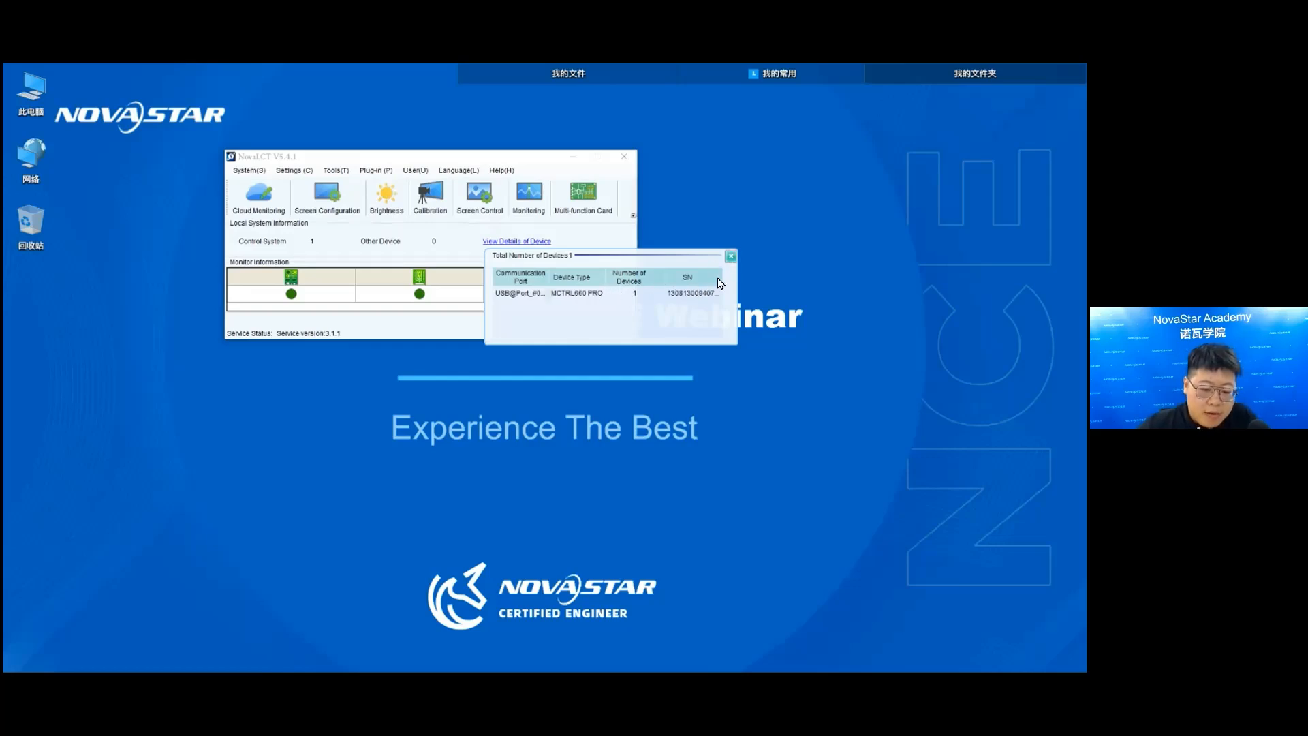
pyautogui.click(731, 257)
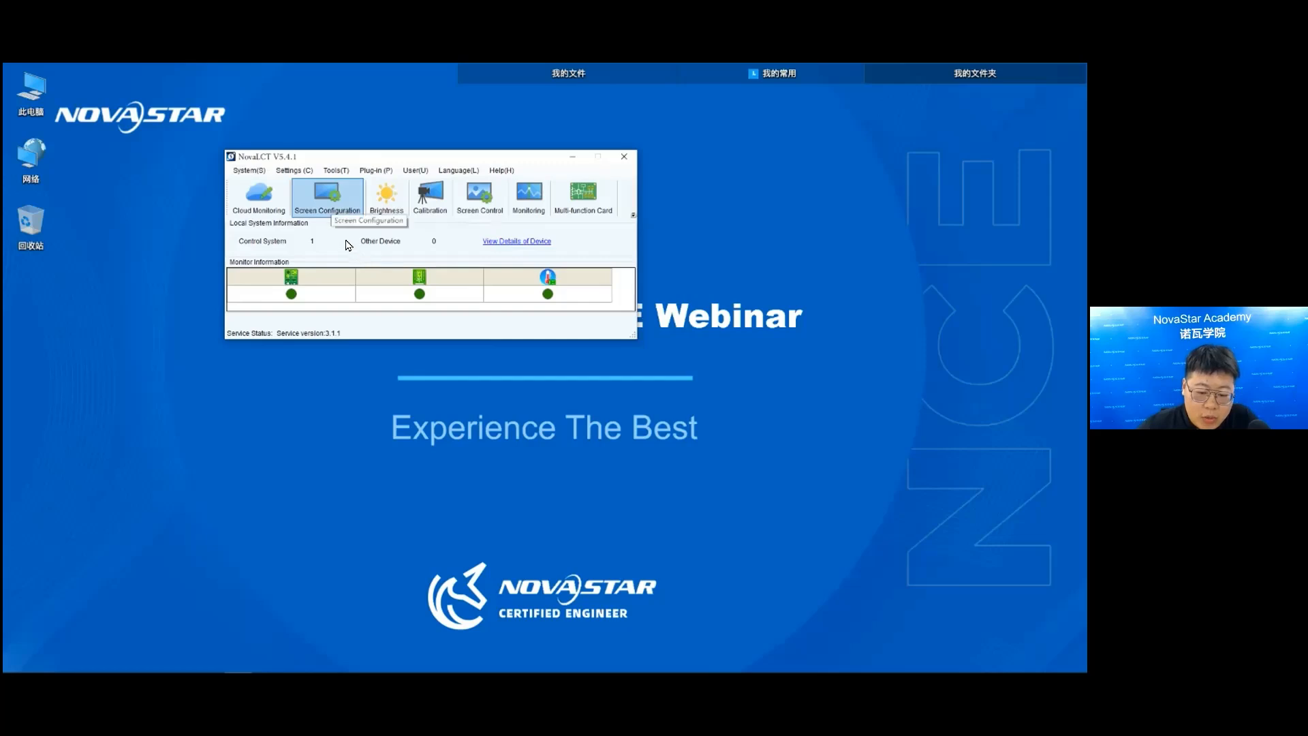
# Open the screen configuration on communication port USB@Port_#0001.Hub_#0003 with Configure Screen, and show the screen connection settings
pyautogui.click(341, 211)
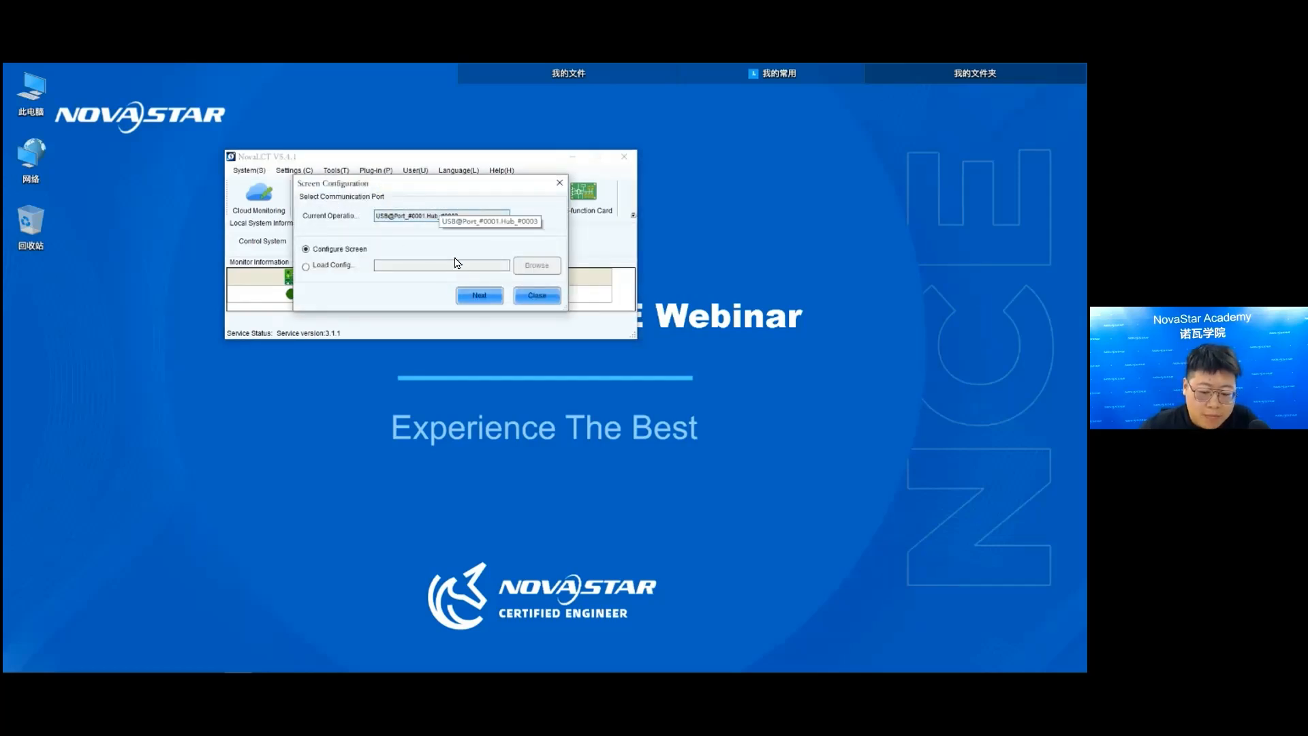
pyautogui.click(446, 217)
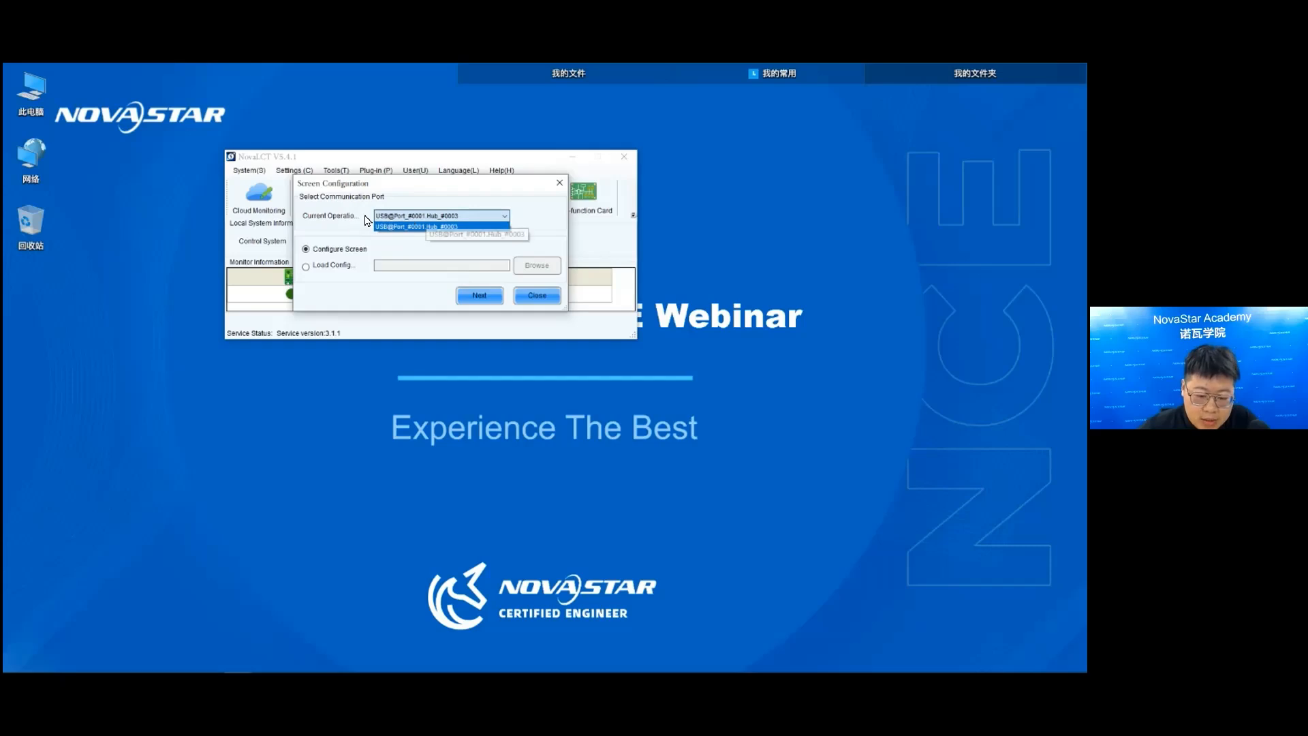
pyautogui.click(432, 216)
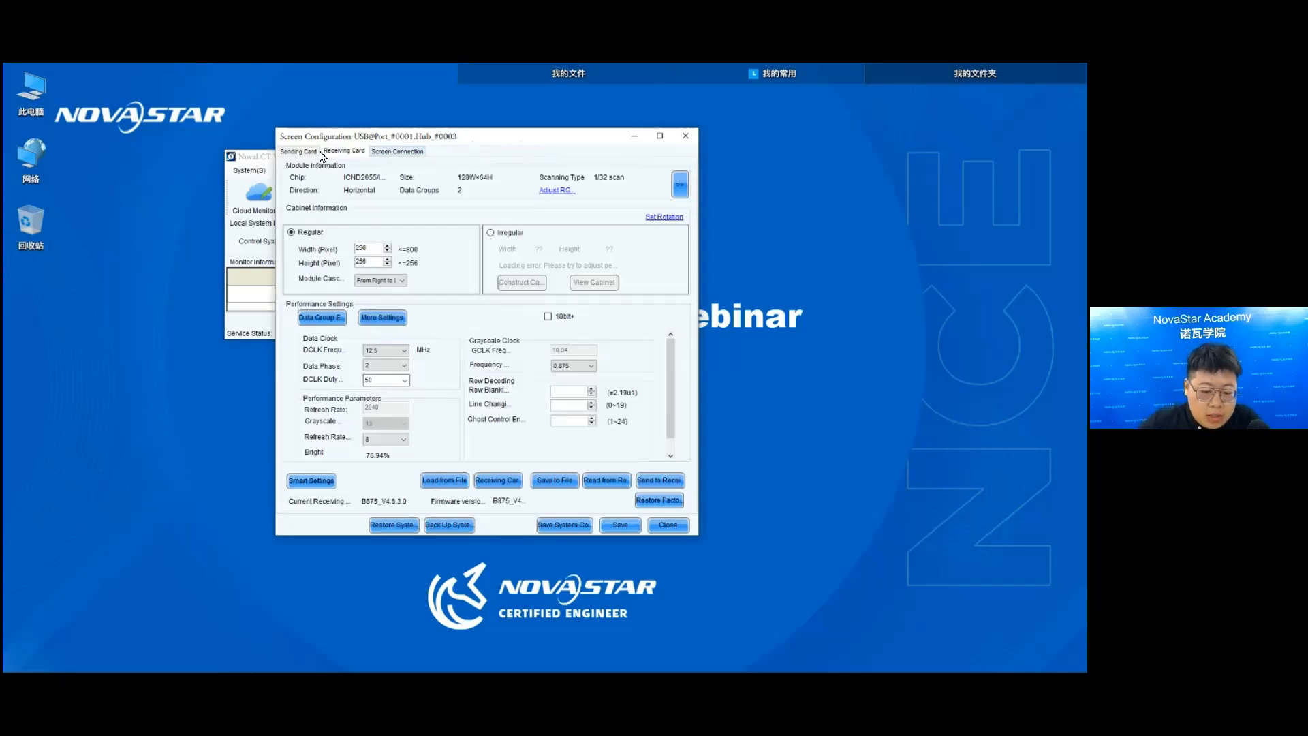
pyautogui.click(395, 152)
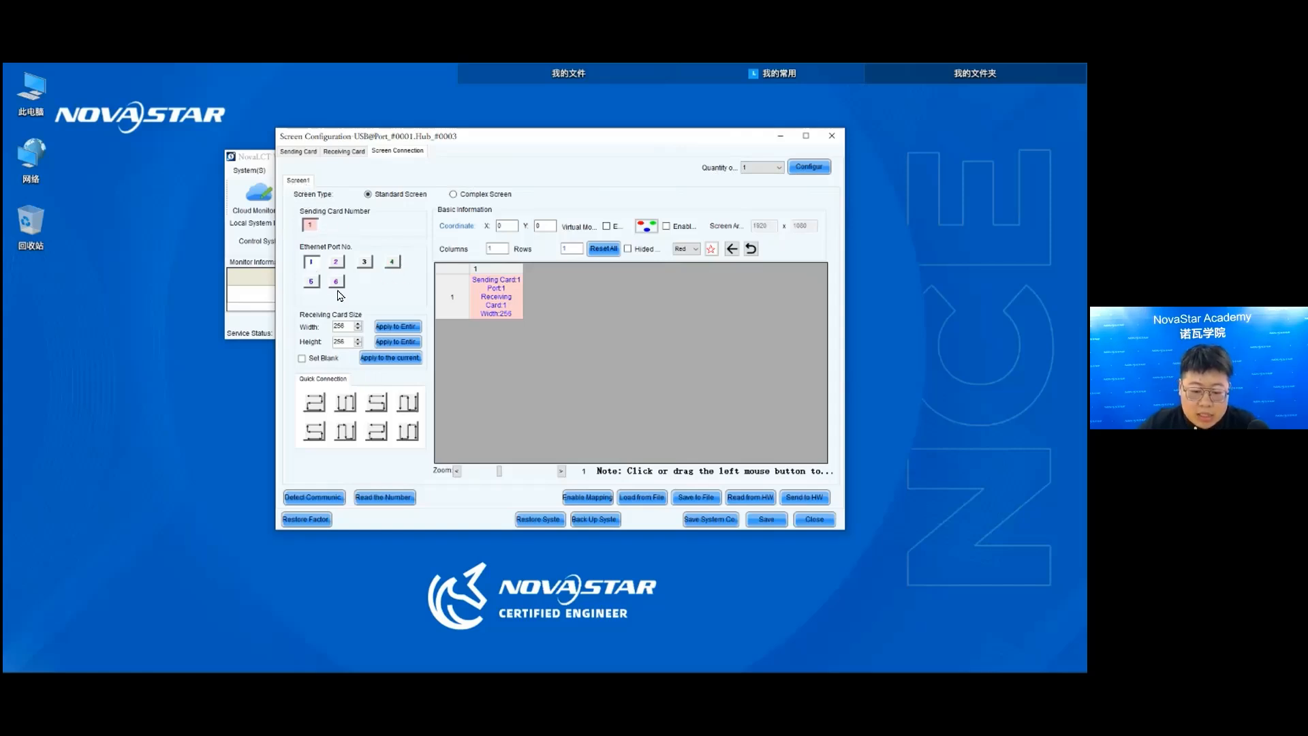
# Set the standard screen layout to 2 columns by 2 rows and reset all receiving card connections
pyautogui.doubleClick(500, 252)
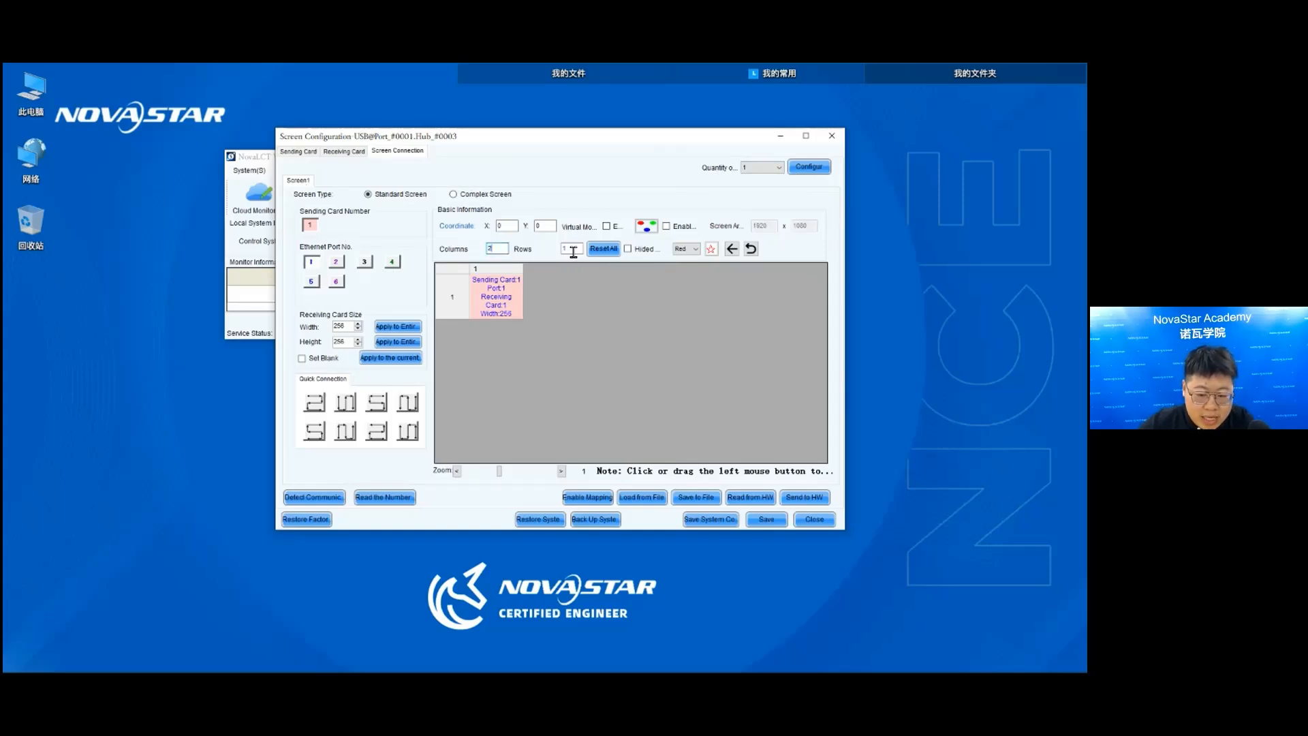
pyautogui.write('2')
pyautogui.press('Tab')
pyautogui.write('2')
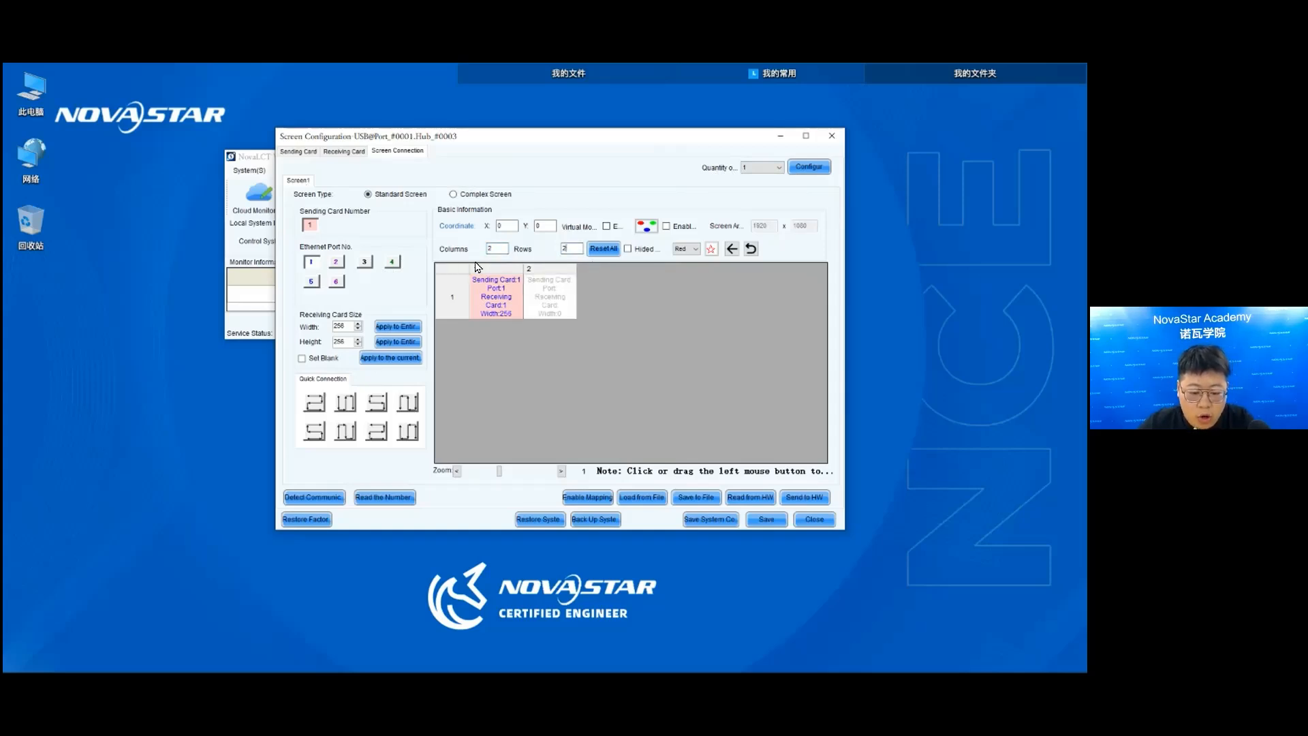
pyautogui.press('Tab')
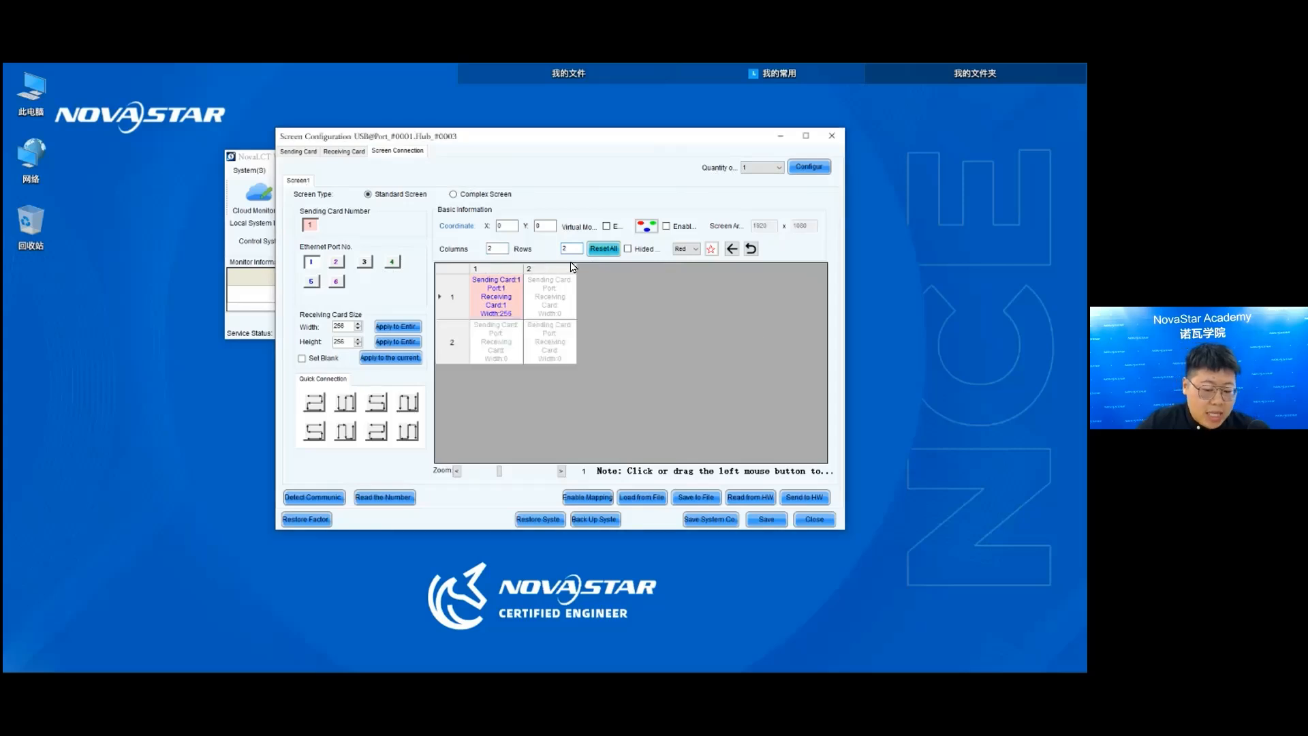
pyautogui.click(604, 252)
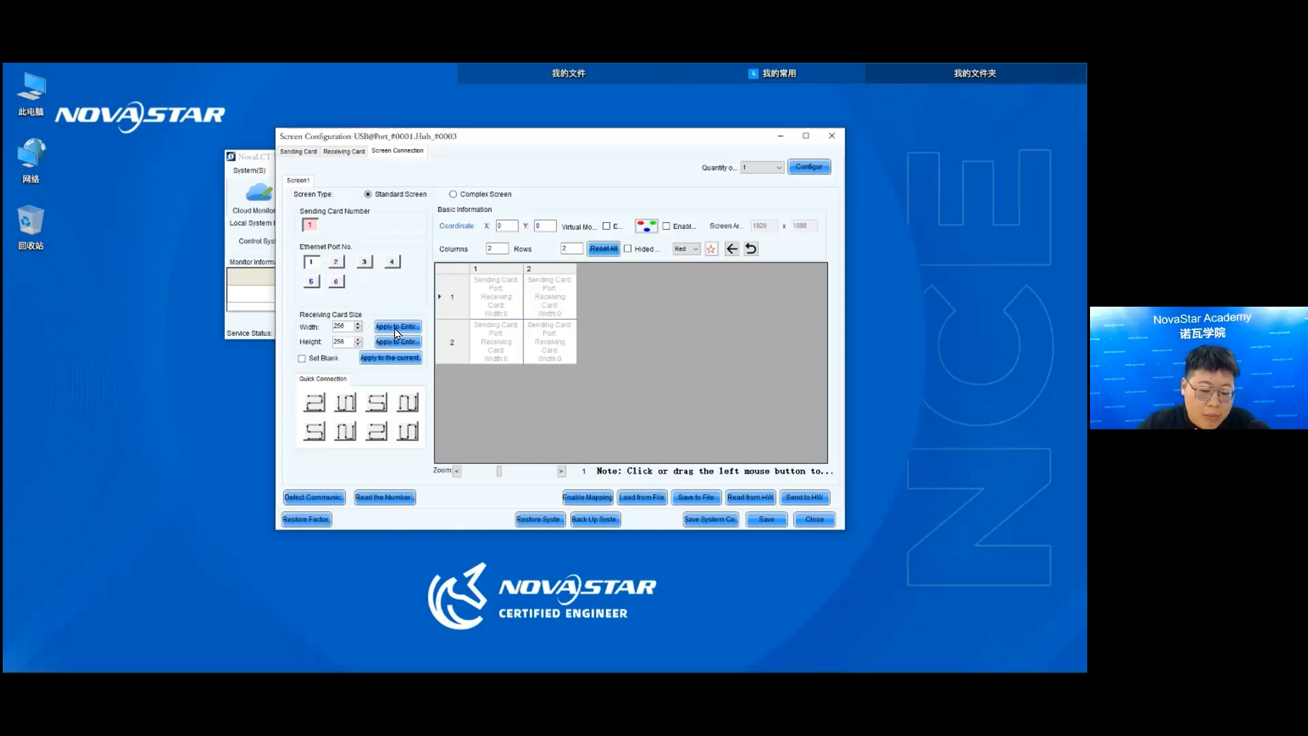
# Connect the four cabinets on Ethernet port 1 from lower-left up, across and down to lower-right, and send the mapping to the hardware
pyautogui.click(518, 364)
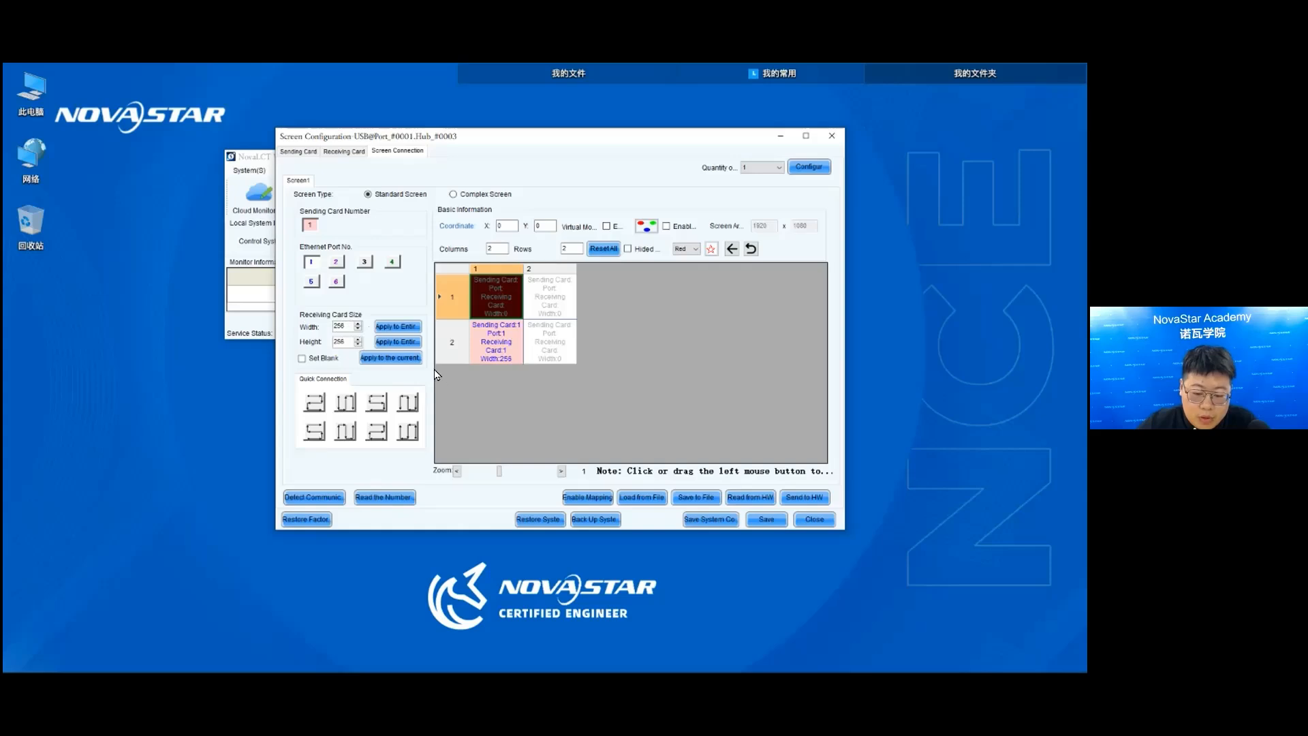
pyautogui.click(313, 264)
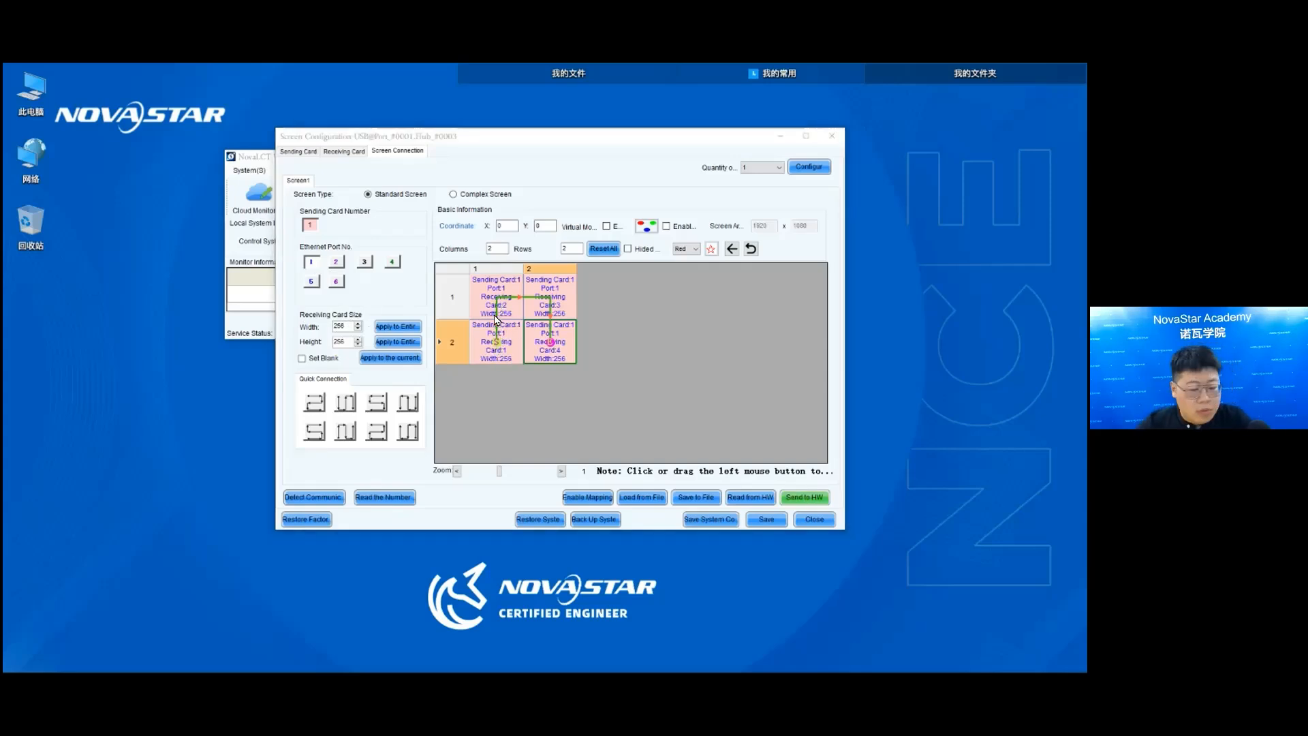
pyautogui.click(534, 349)
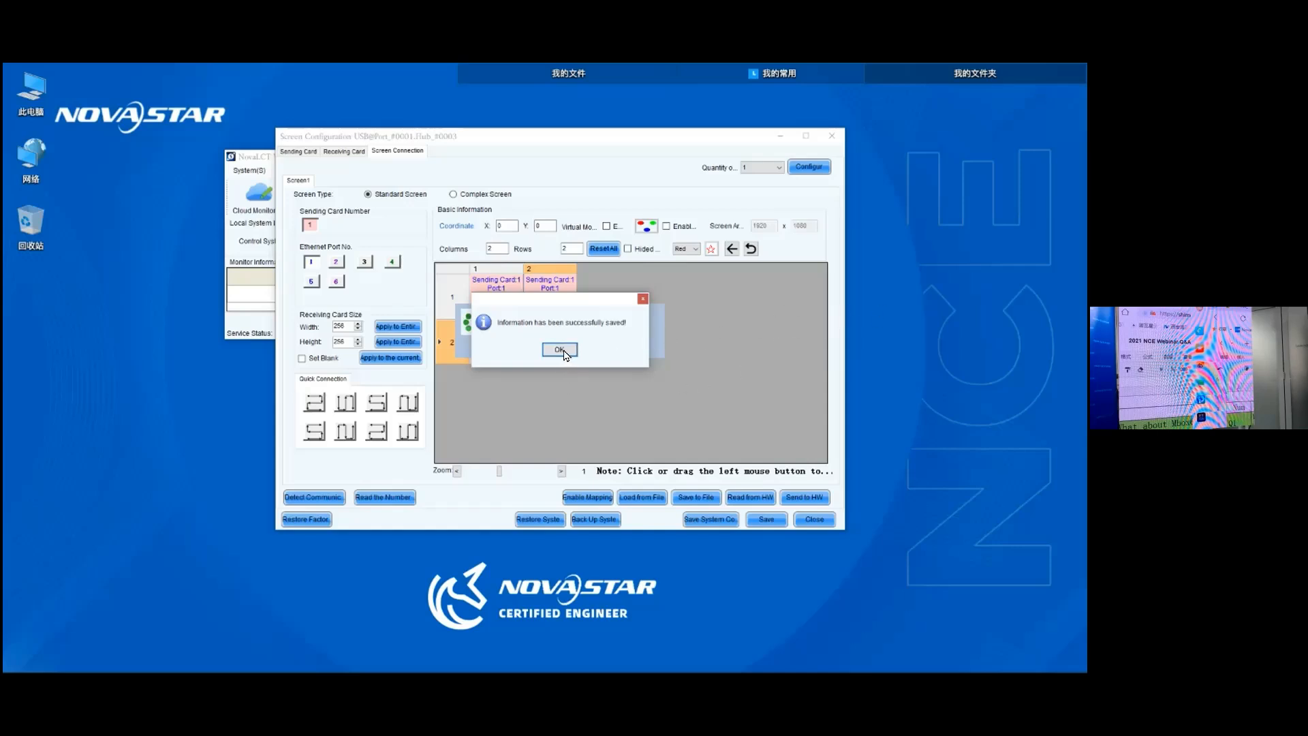
pyautogui.press('Return')
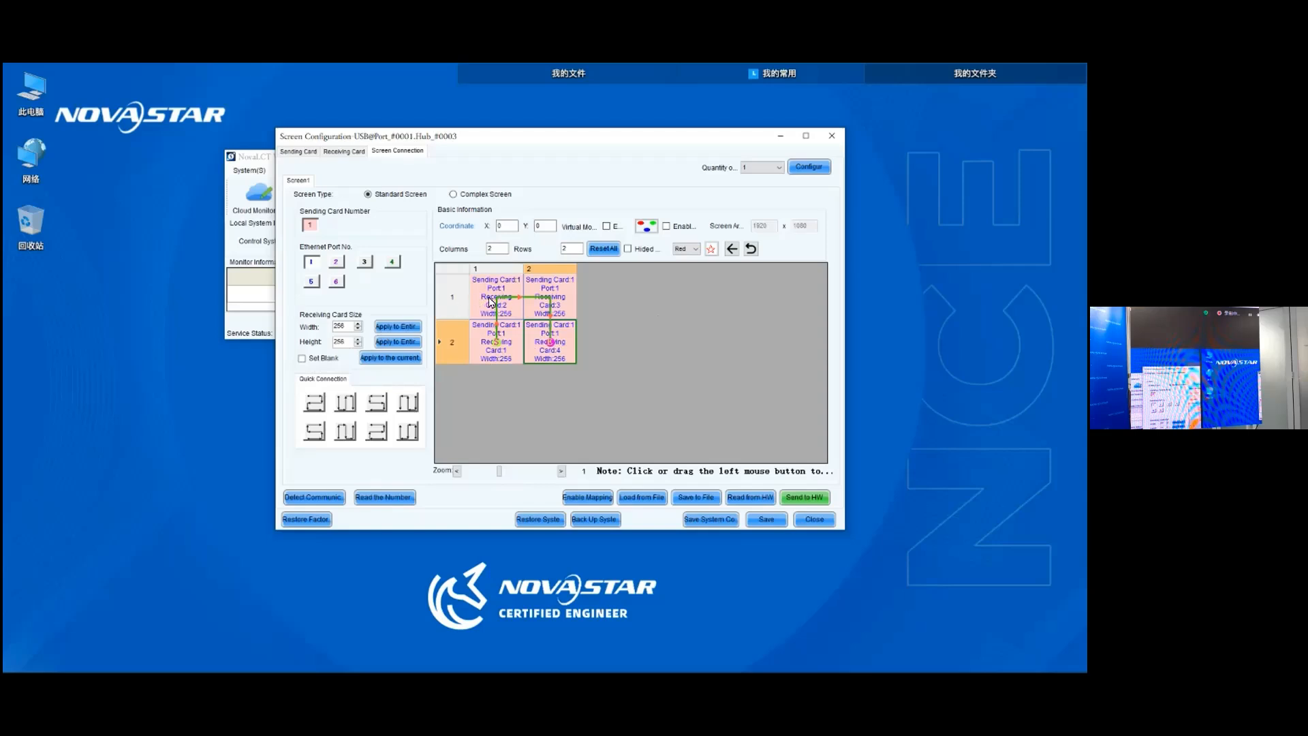
# Reset the connections, reroute port 1 from the lower-right cabinet up, across and down to lower-left, and send and save it to the hardware
pyautogui.click(604, 249)
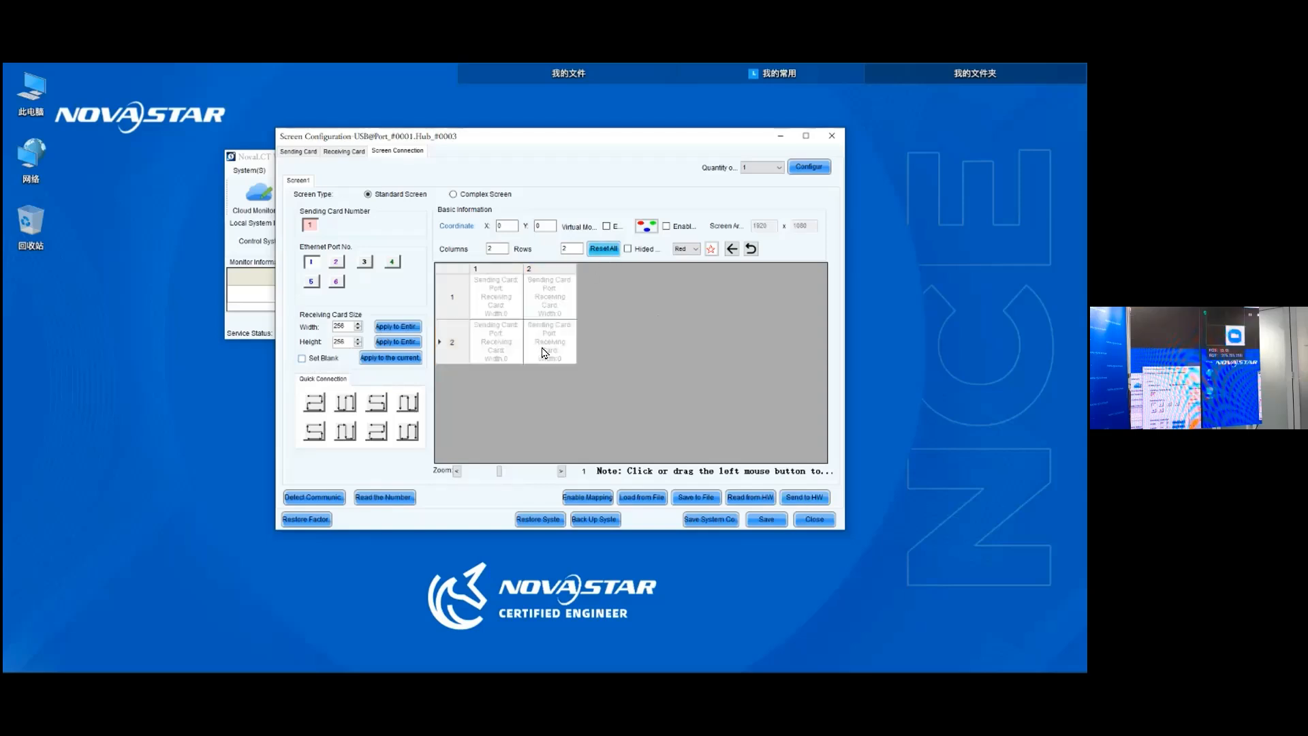
pyautogui.moveTo(547, 346)
pyautogui.mouseDown()
pyautogui.moveTo(550, 296)
pyautogui.moveTo(477, 293)
pyautogui.moveTo(531, 353)
pyautogui.mouseUp()
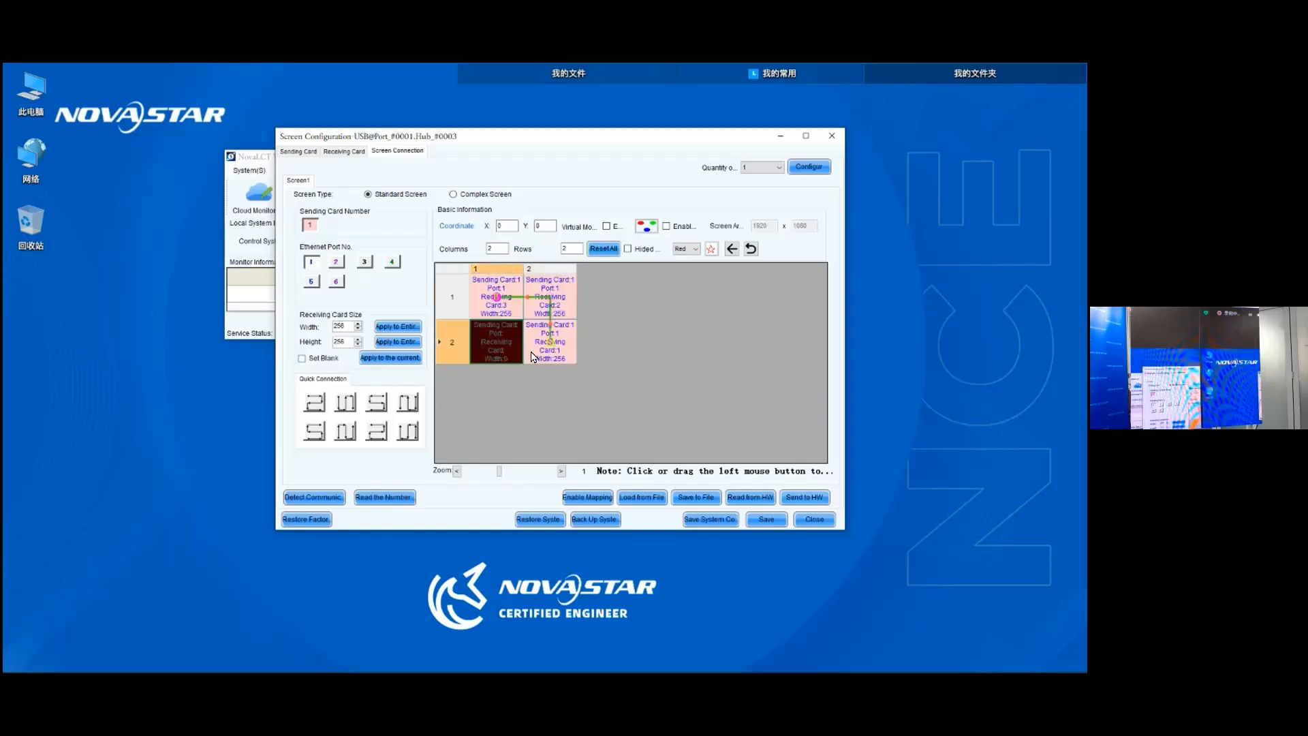
pyautogui.click(794, 496)
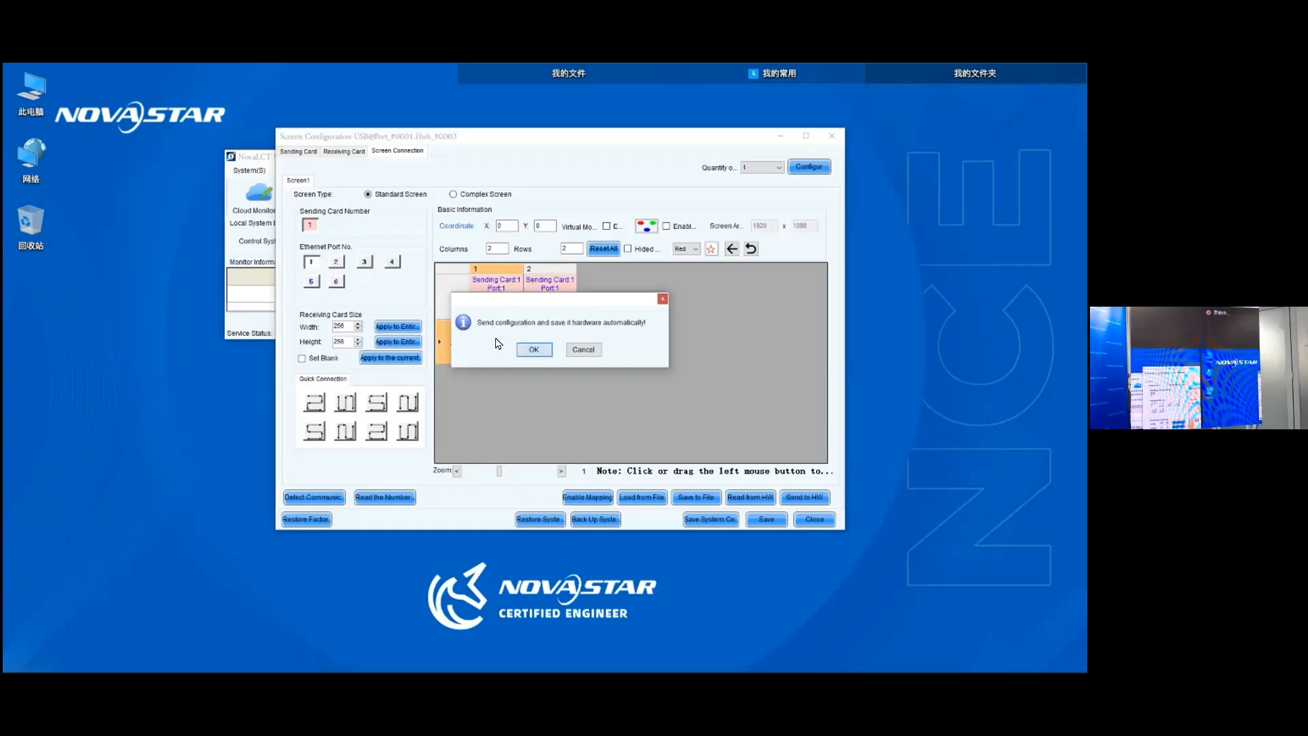
pyautogui.click(534, 349)
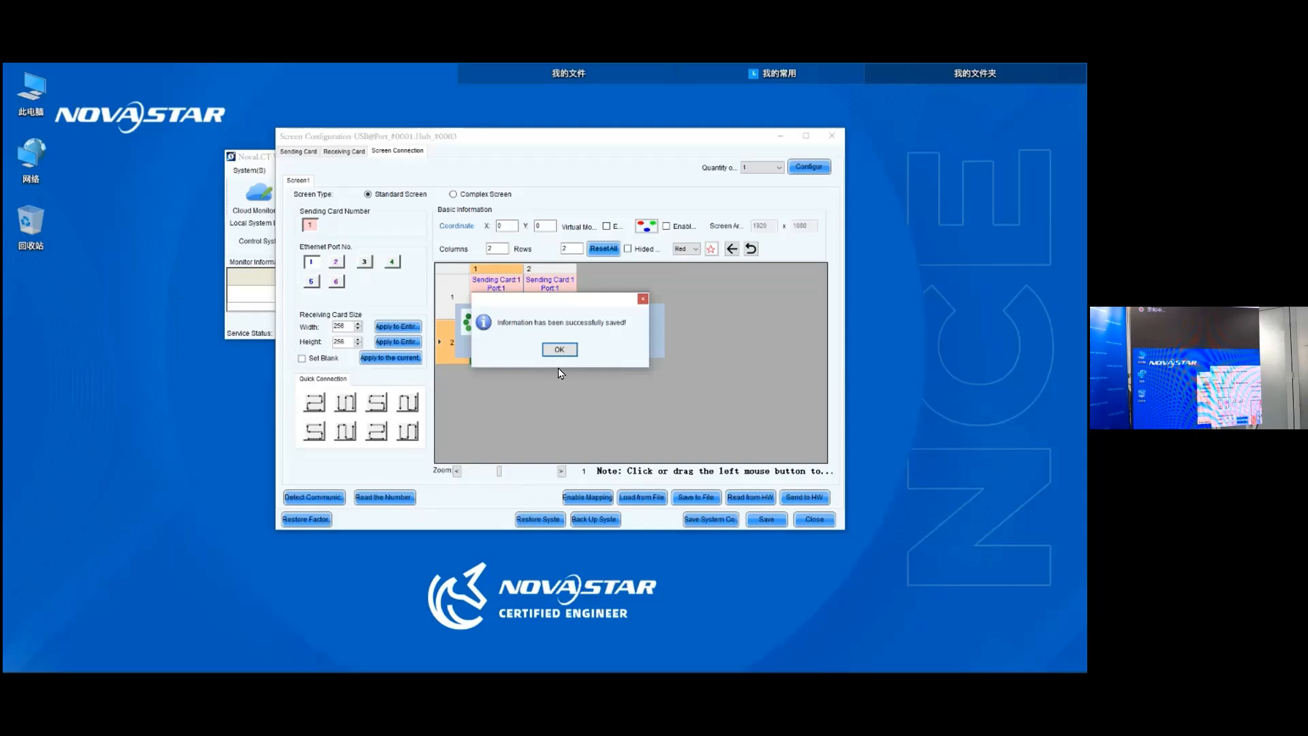
pyautogui.press('Return')
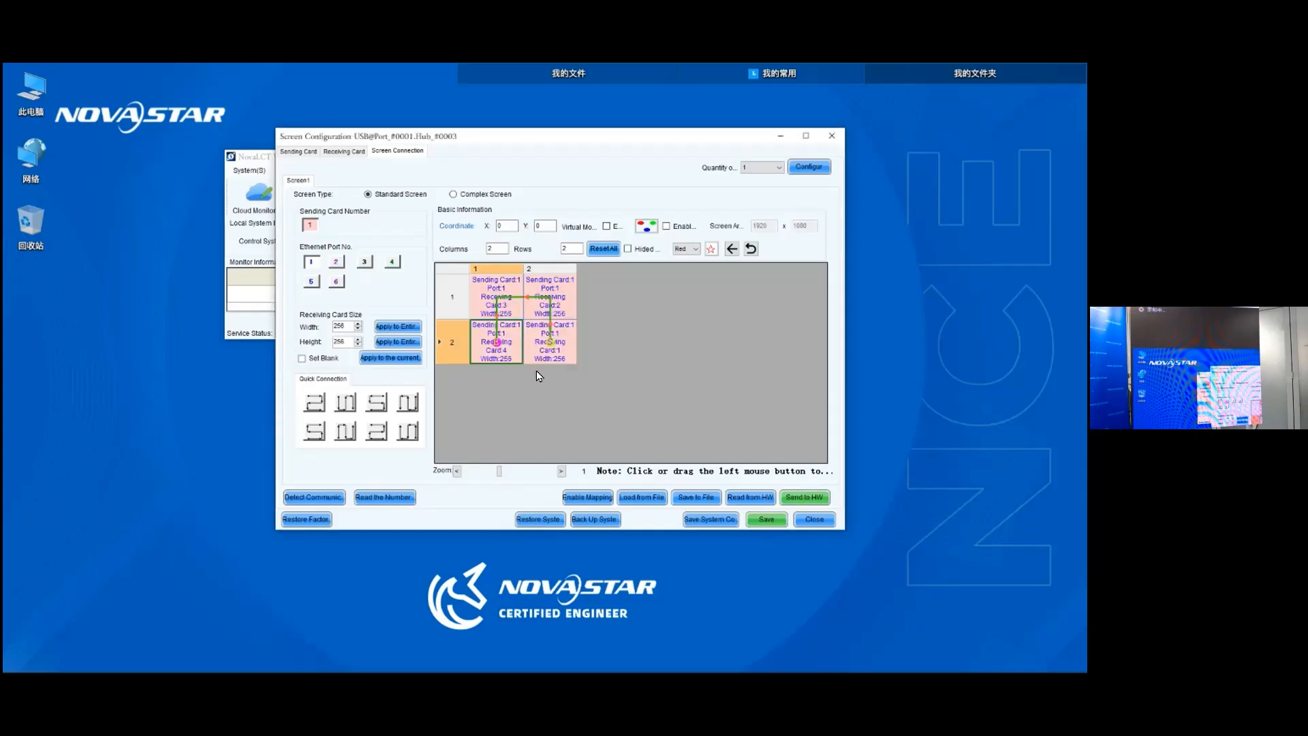
pyautogui.press('Return')
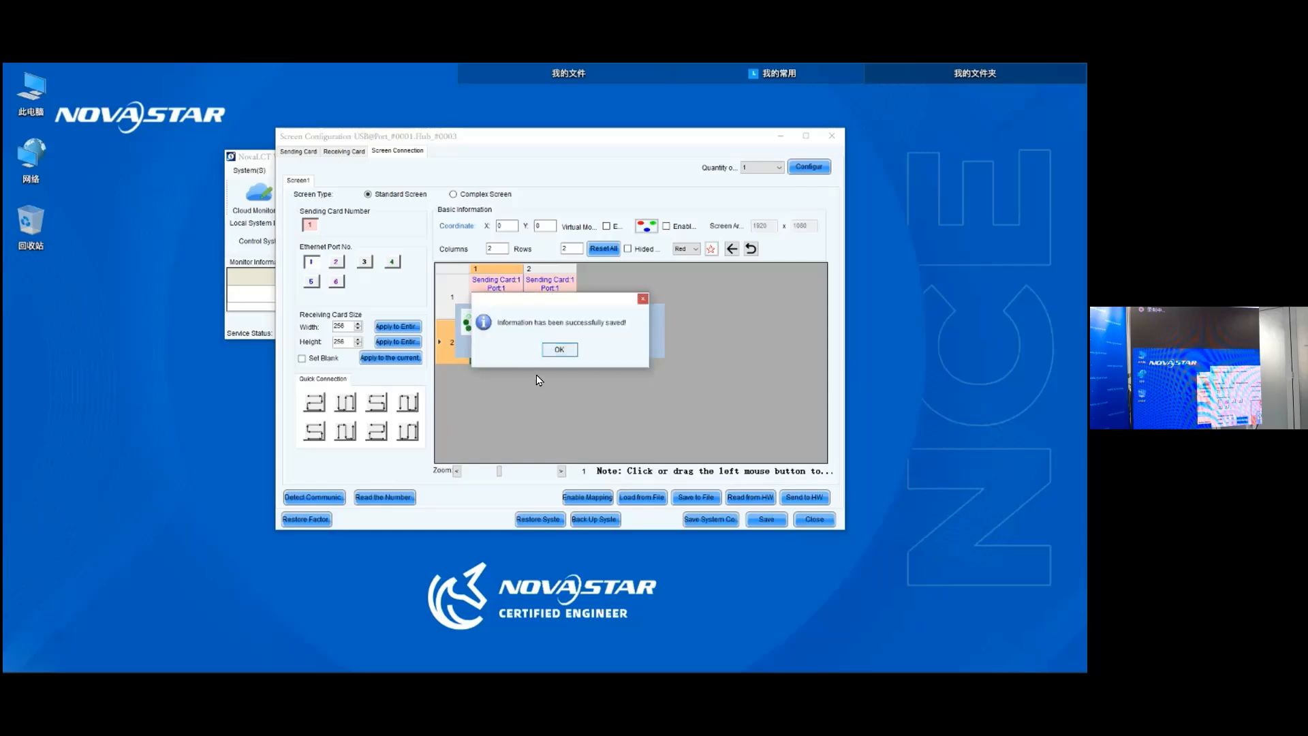
pyautogui.click(558, 350)
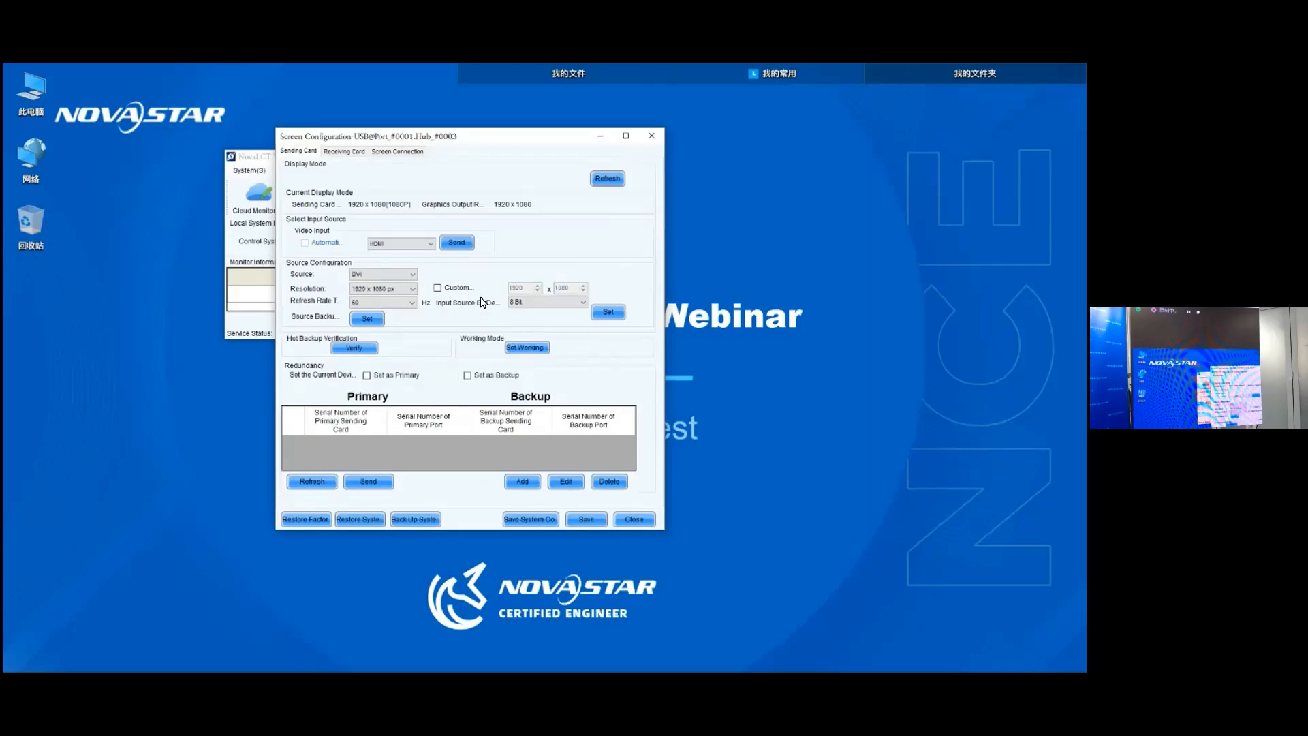
# Add a sending card redundancy entry with primary card 1 port 1 and backup card 1 port 2, and send it to the device
pyautogui.moveTo(482, 136); pyautogui.dragTo(502, 108)
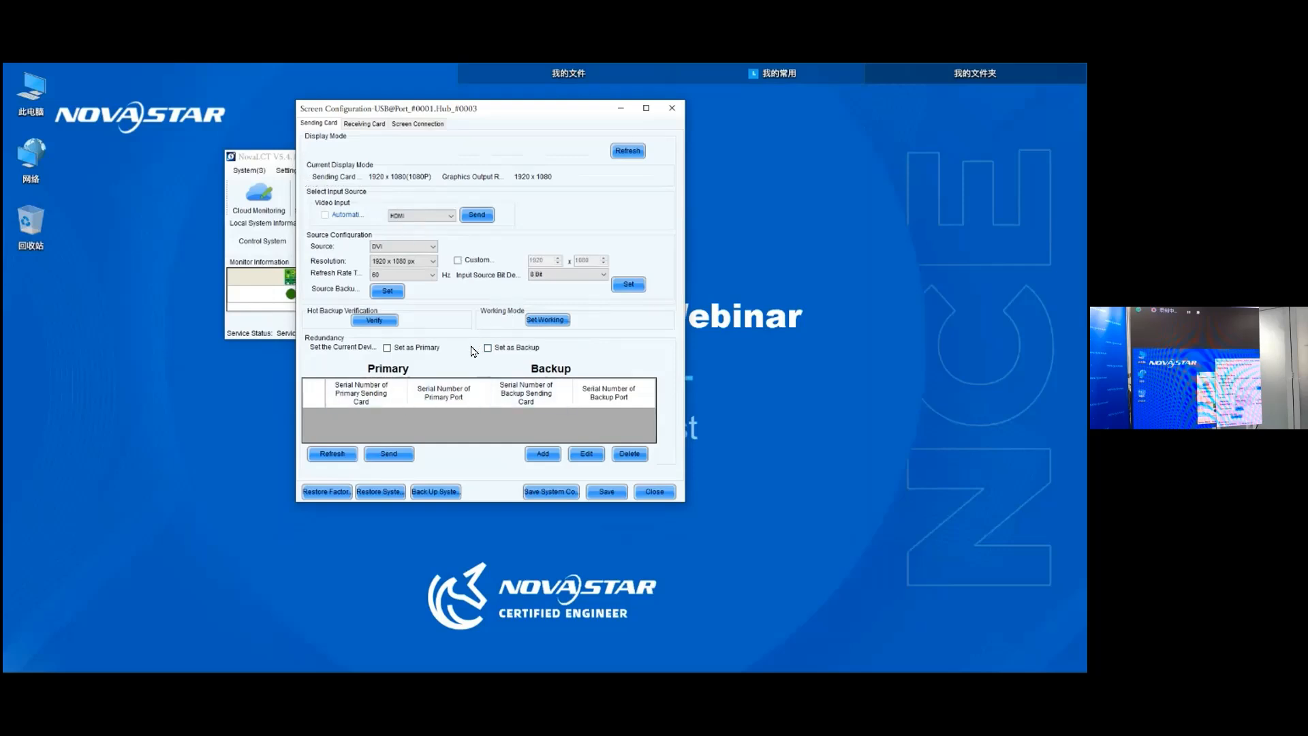
pyautogui.moveTo(509, 110); pyautogui.dragTo(511, 103)
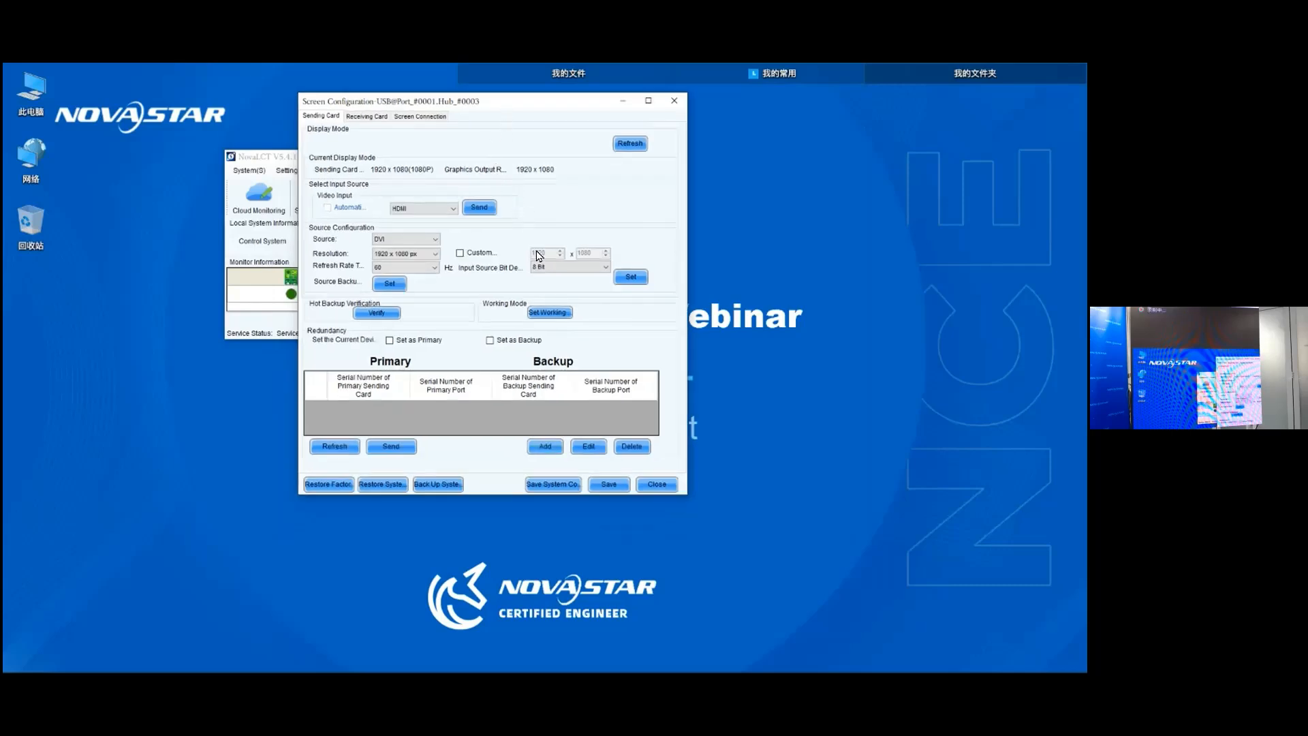
pyautogui.click(545, 447)
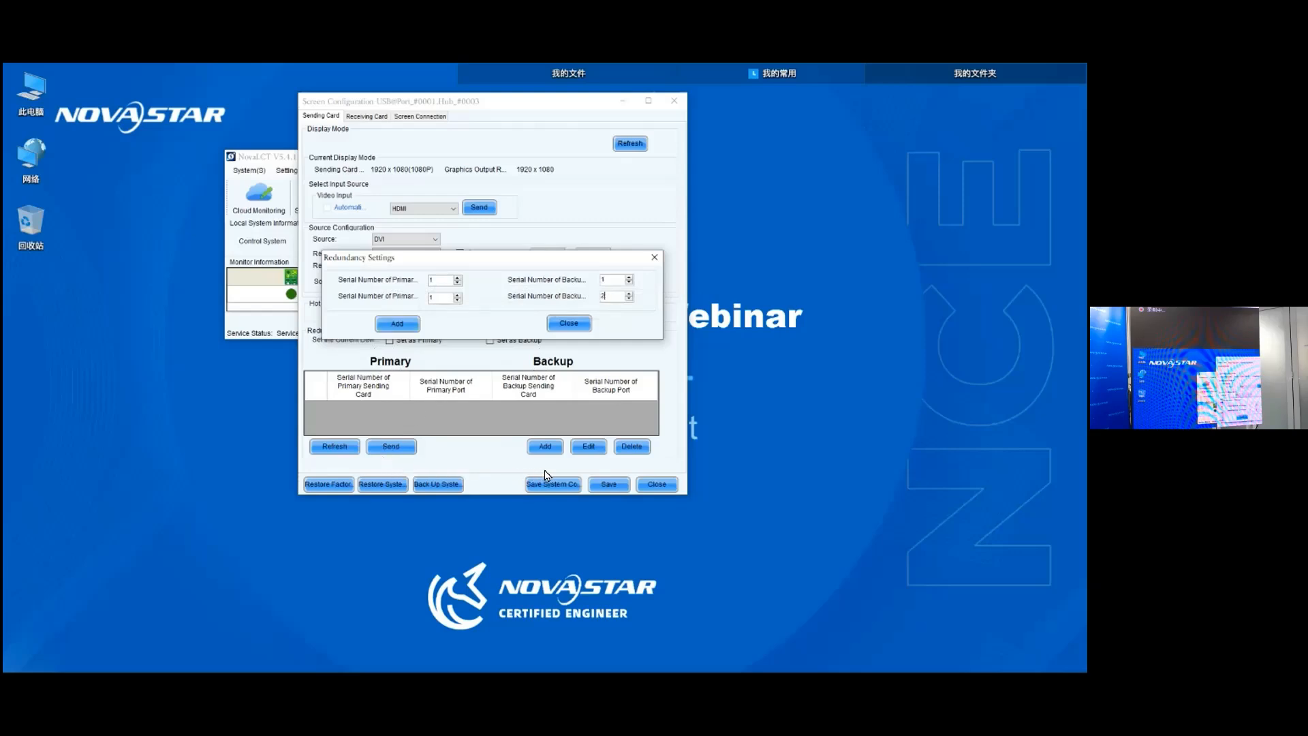
pyautogui.write('2')
pyautogui.press('Tab')
pyautogui.press('Return')
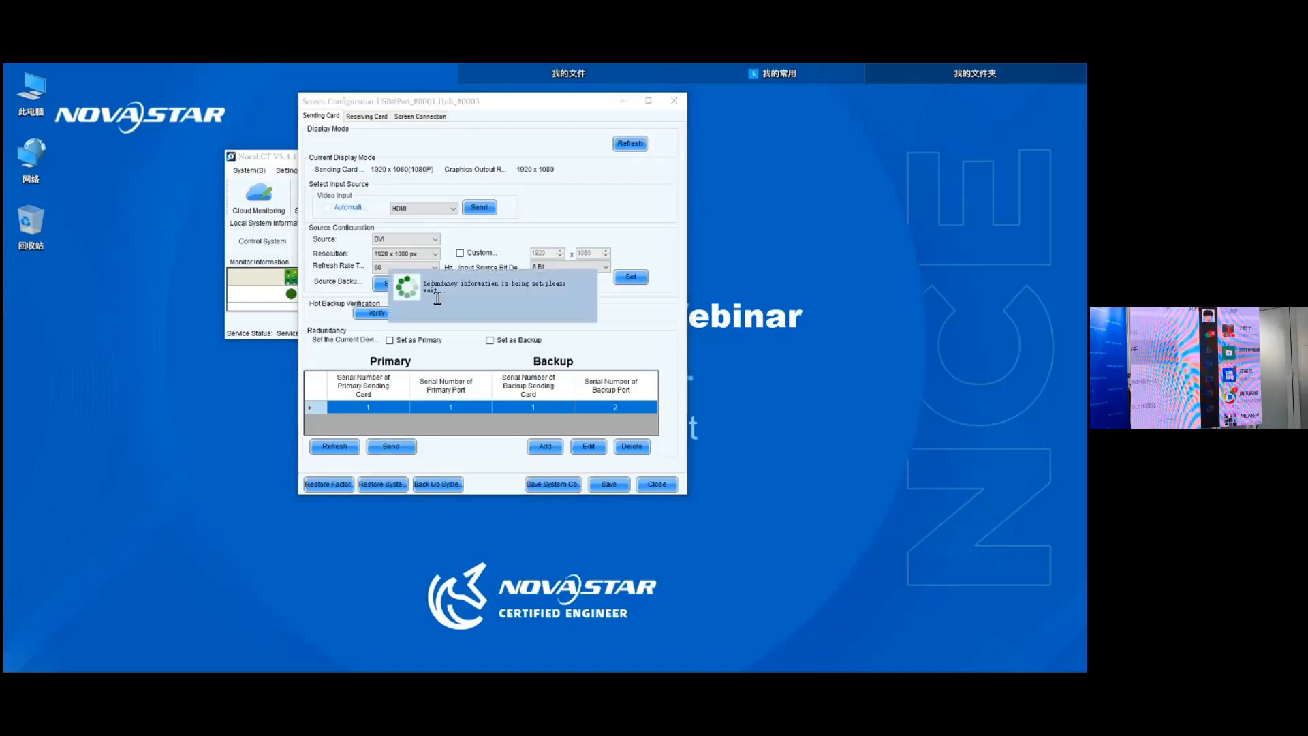
pyautogui.click(492, 313)
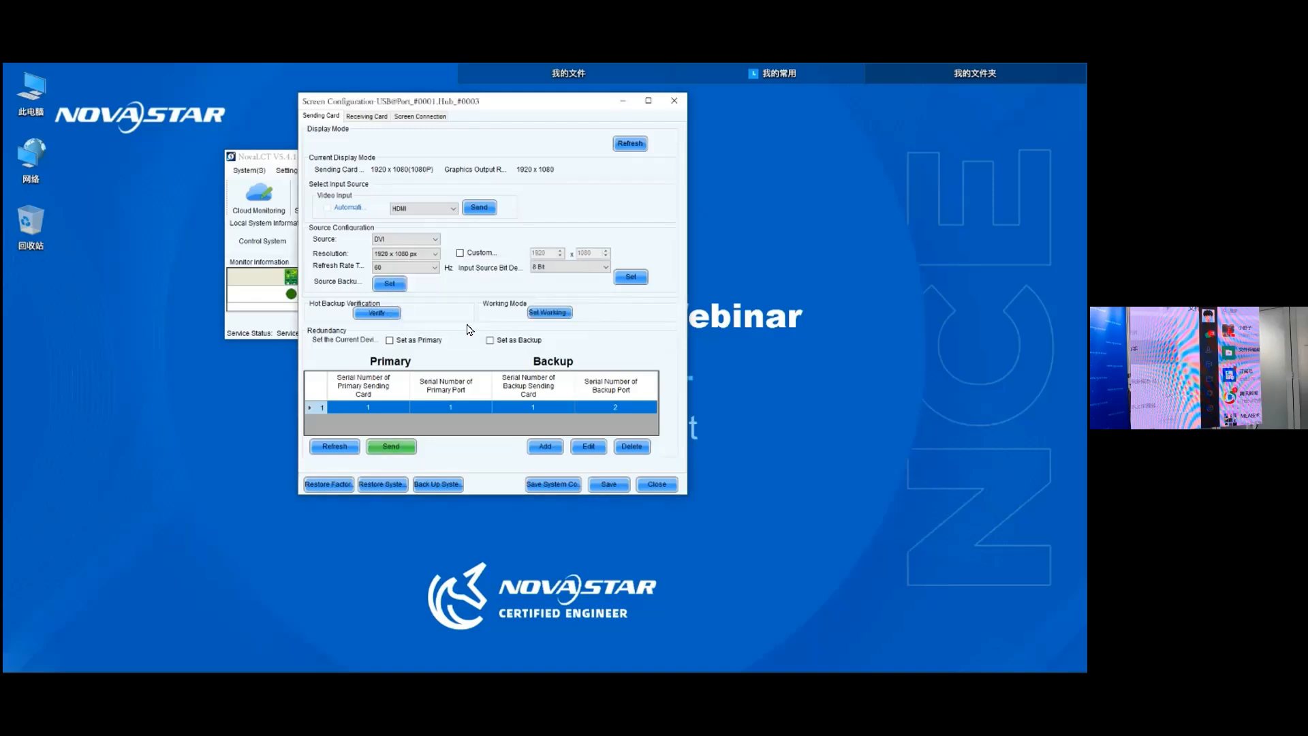
pyautogui.moveTo(503, 112); pyautogui.dragTo(476, 138)
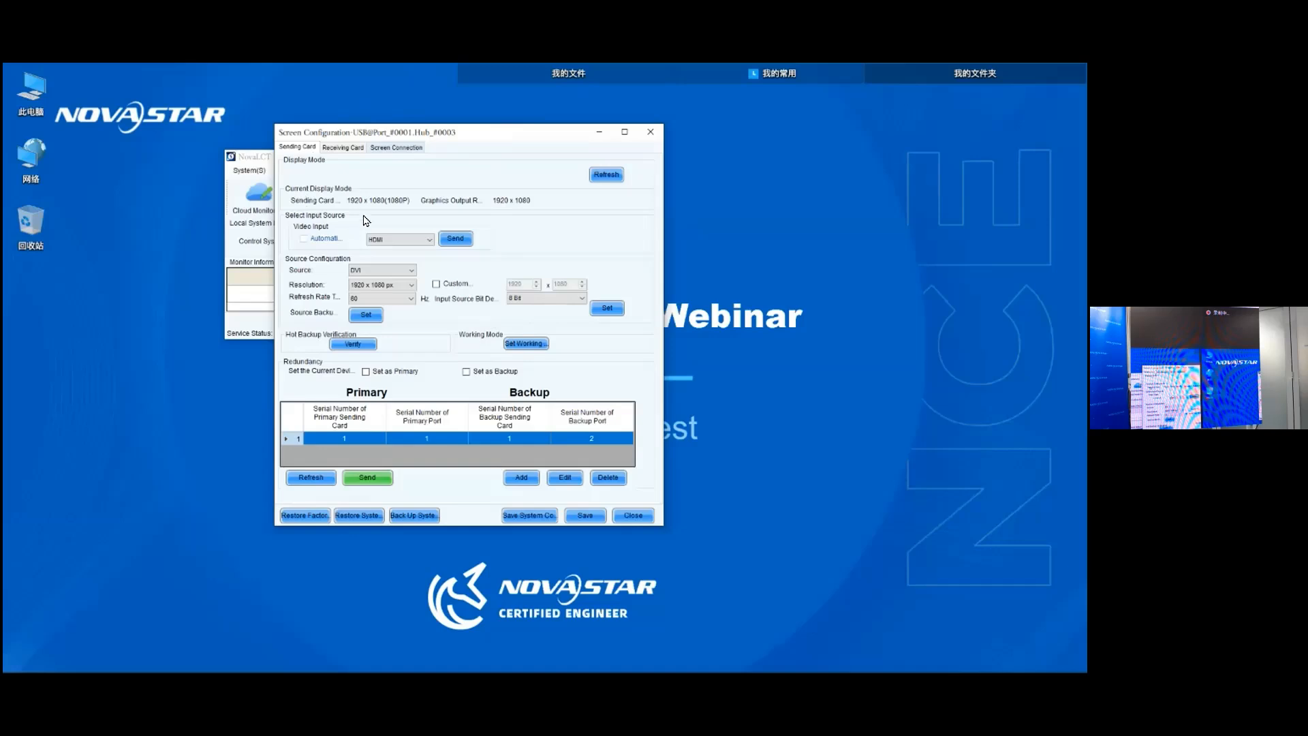
# Enable receiving card mapping for the 2 by 2 screen connection and acknowledge it
pyautogui.click(412, 148)
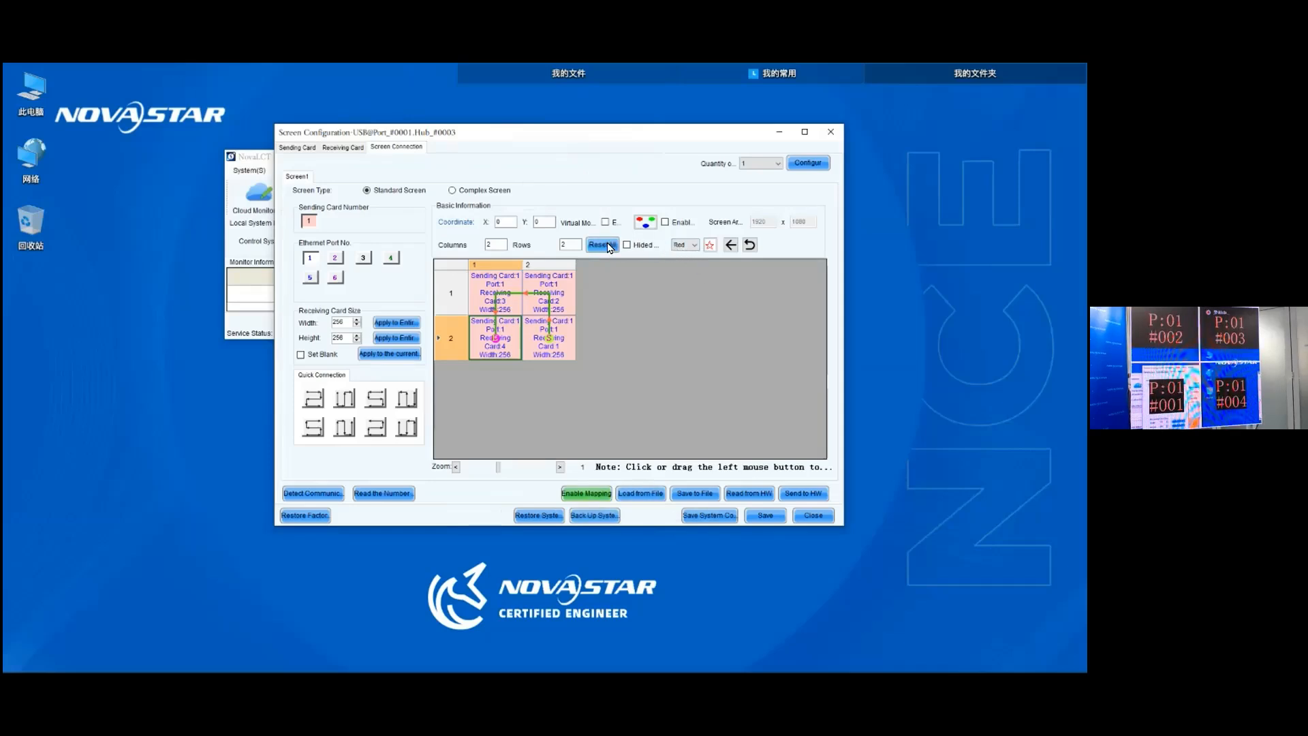
pyautogui.click(584, 493)
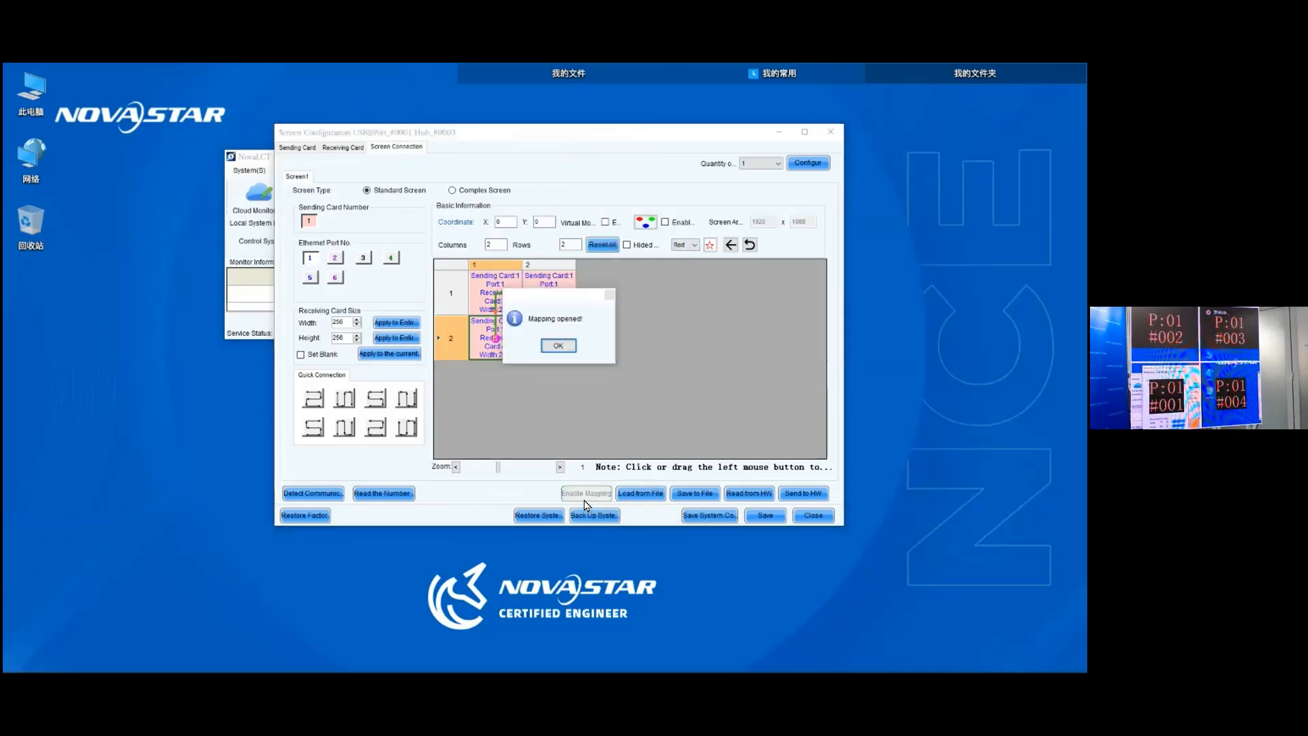
pyautogui.press('Return')
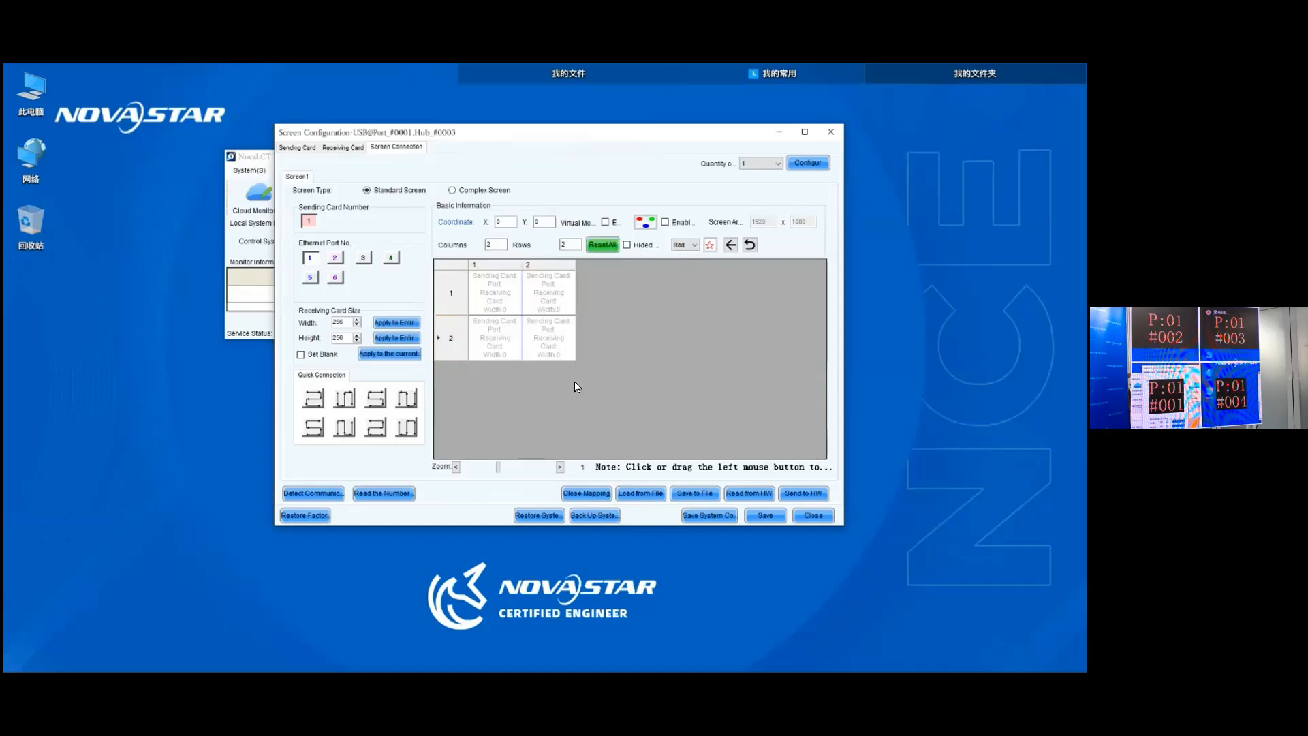
# Reset the connections, reroute port 1 from the lower-left cabinet up, across and down to lower-right, and send it to the hardware
pyautogui.click(610, 245)
pyautogui.click(534, 345)
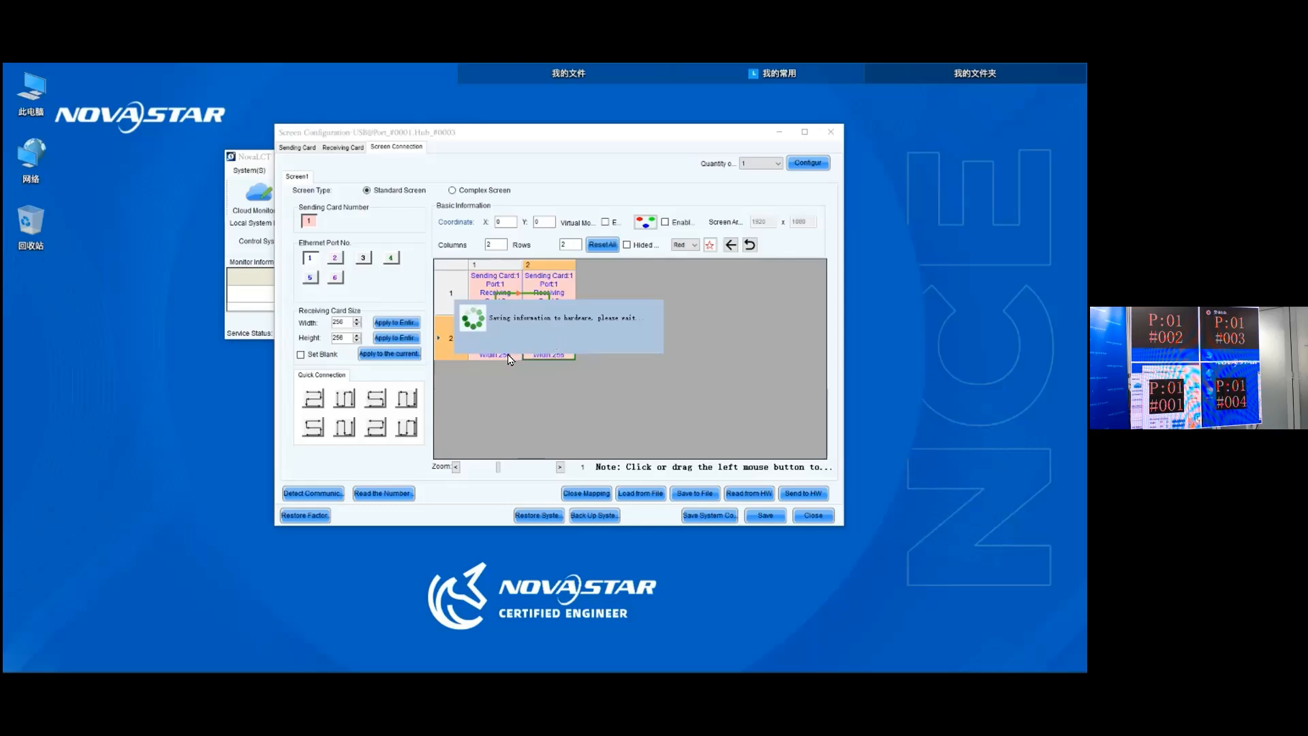
pyautogui.click(557, 345)
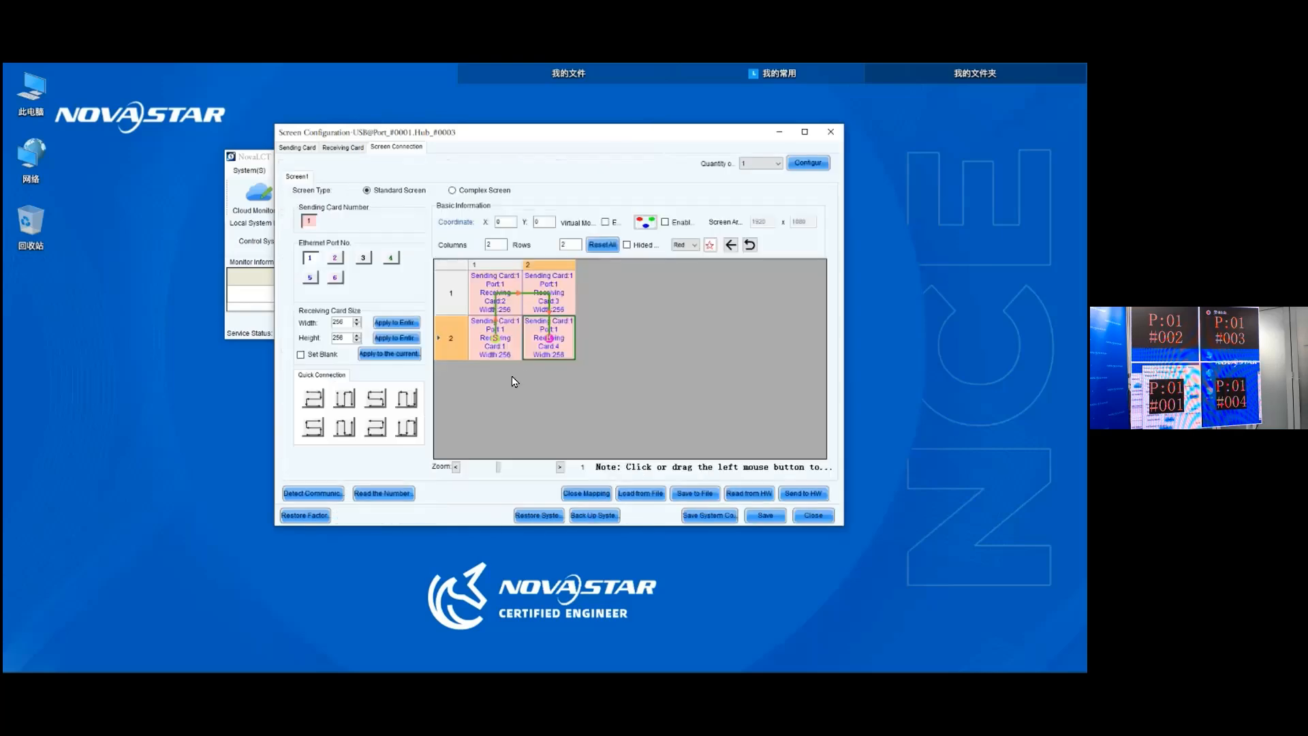
# Turn off the cabinet mapping, return to the sending card settings and close the screen configuration window
pyautogui.click(587, 494)
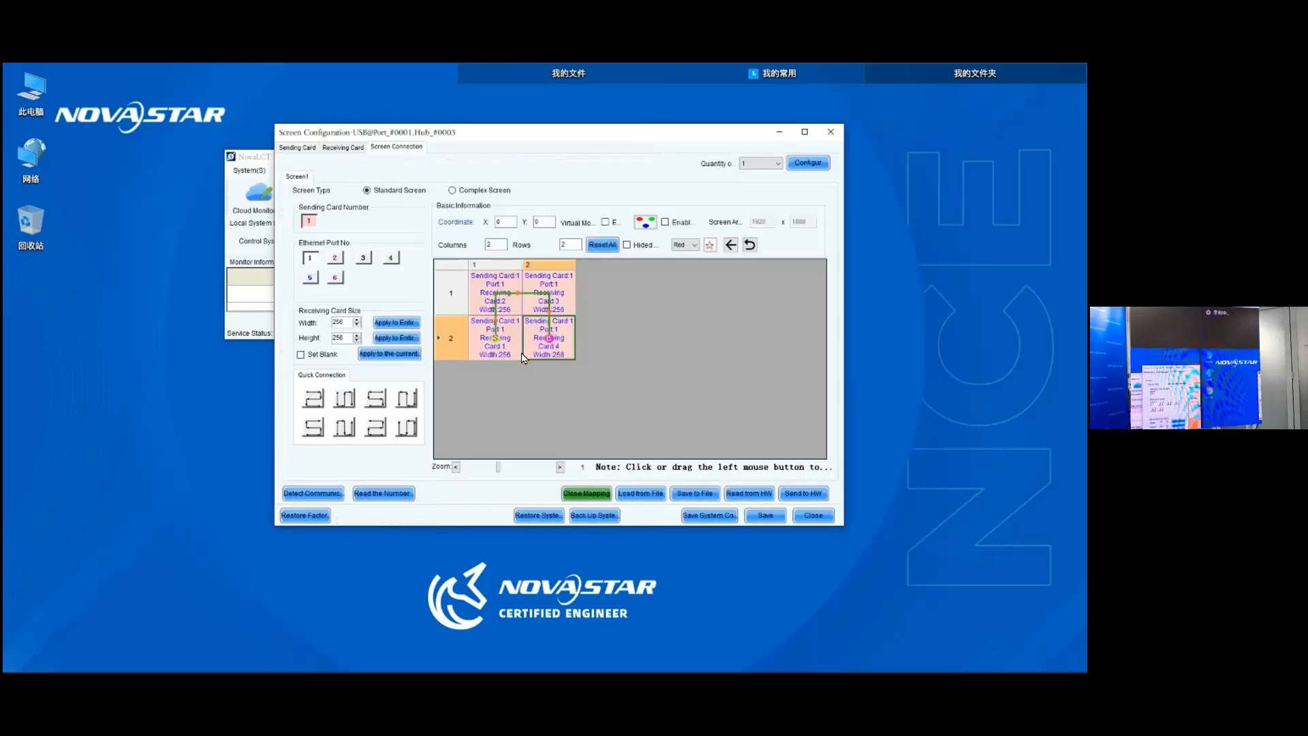
pyautogui.click(558, 346)
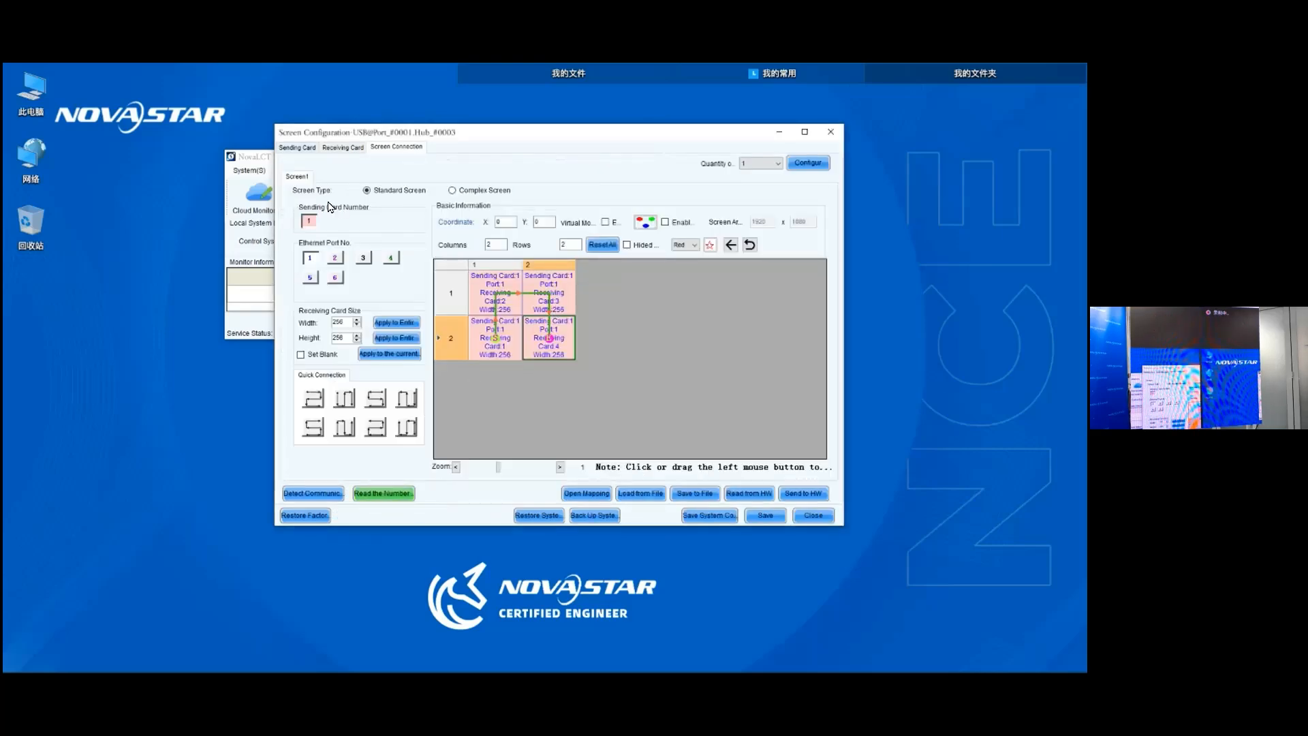
pyautogui.click(301, 148)
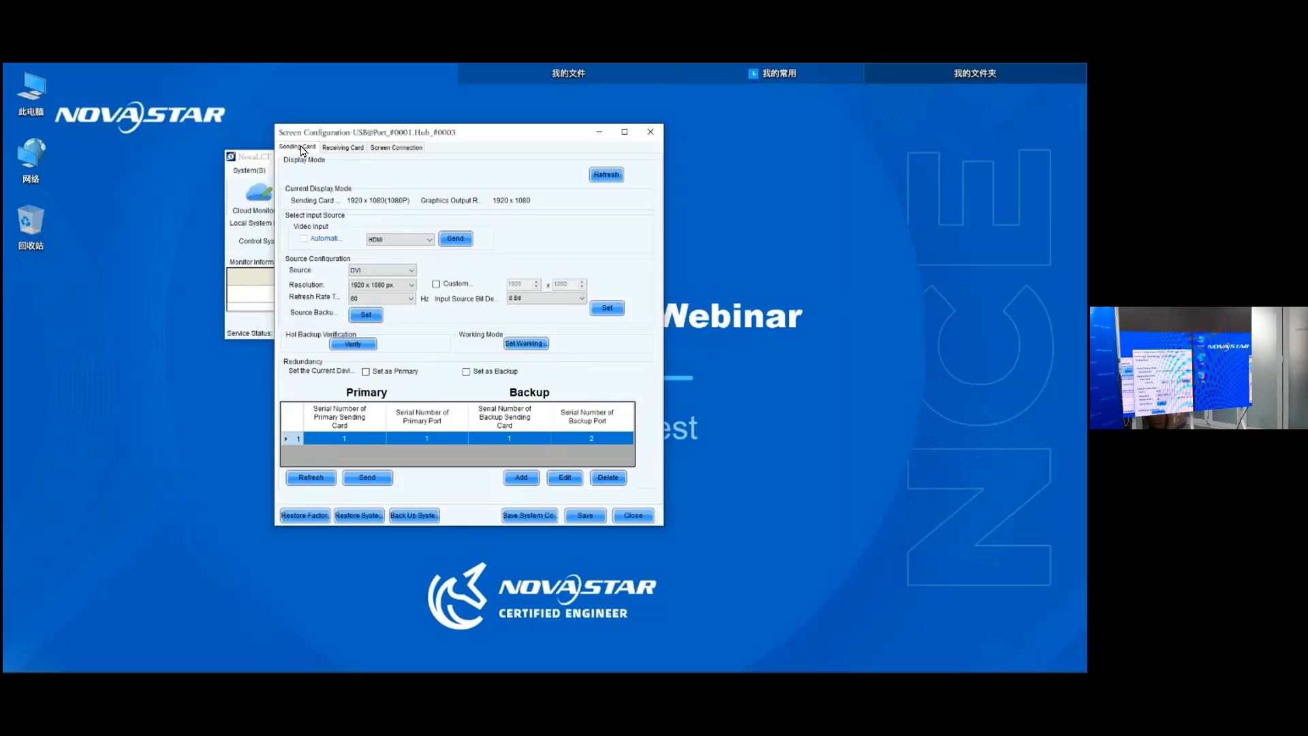
pyautogui.moveTo(492, 134); pyautogui.dragTo(480, 137)
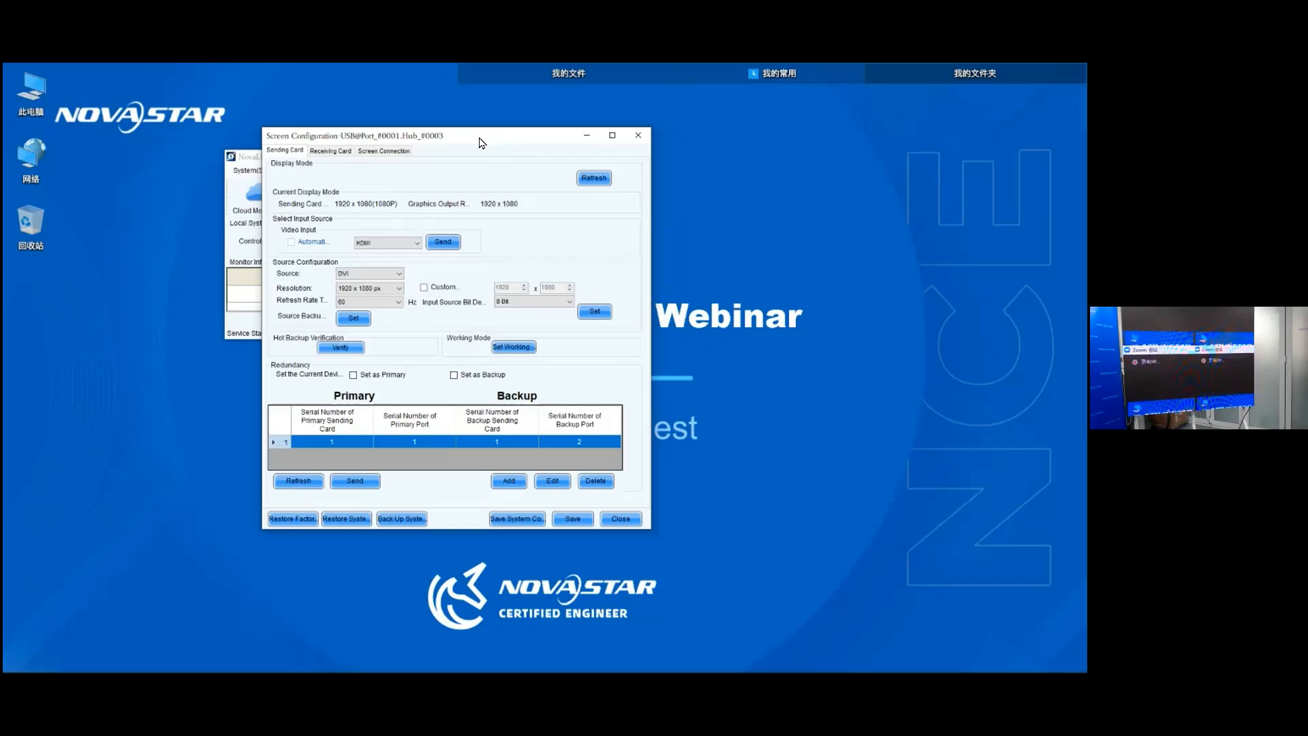
pyautogui.moveTo(490, 140); pyautogui.dragTo(486, 137)
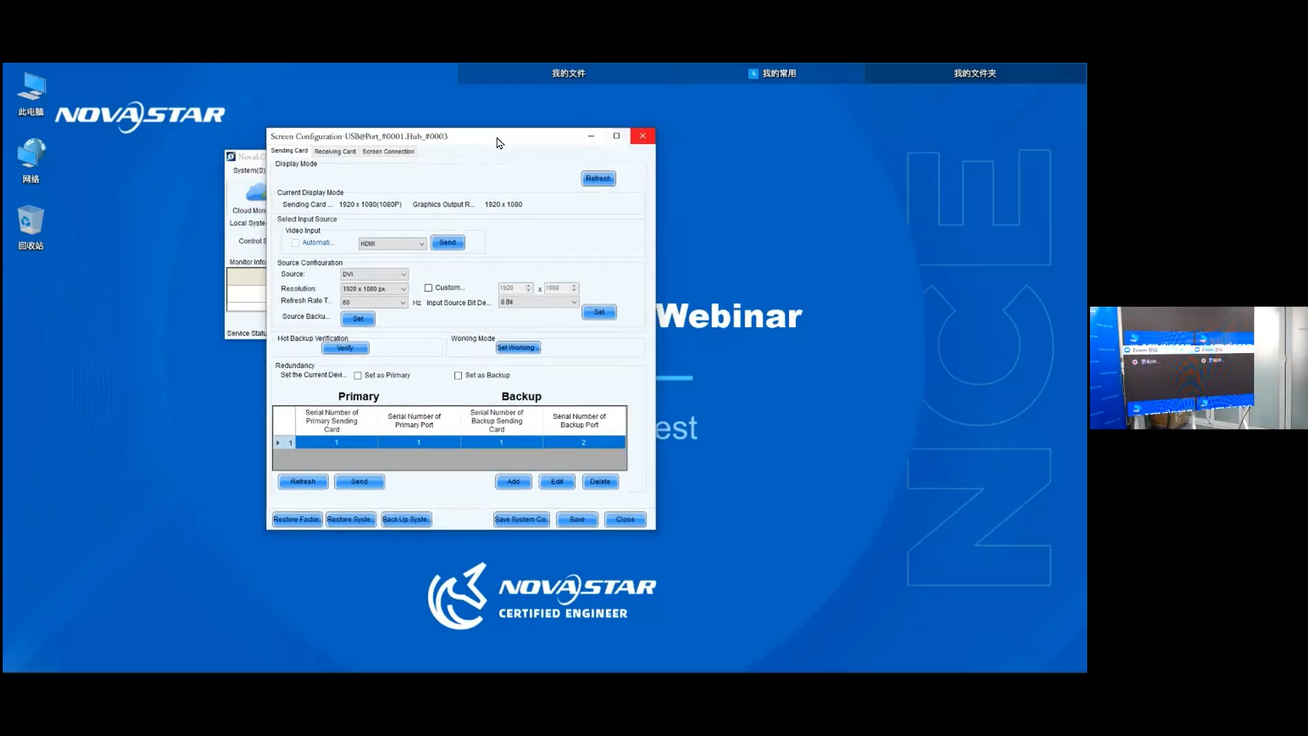
pyautogui.click(641, 136)
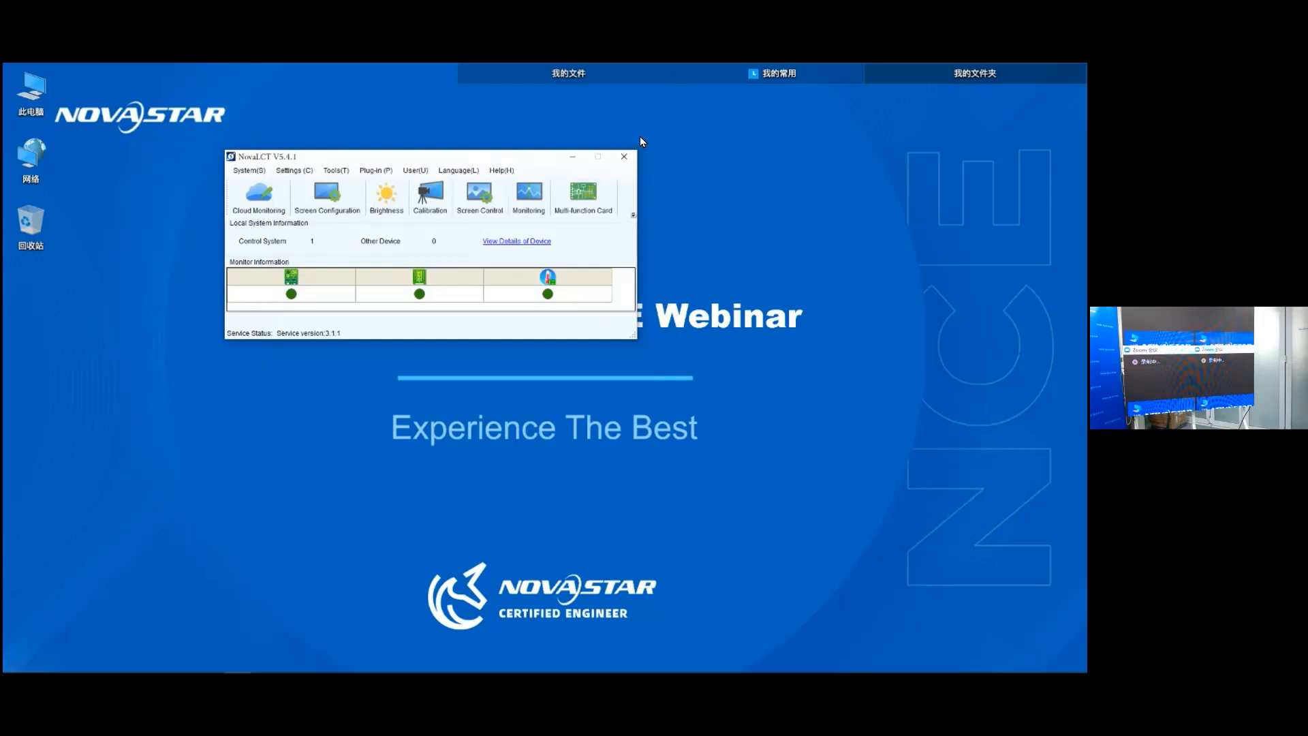
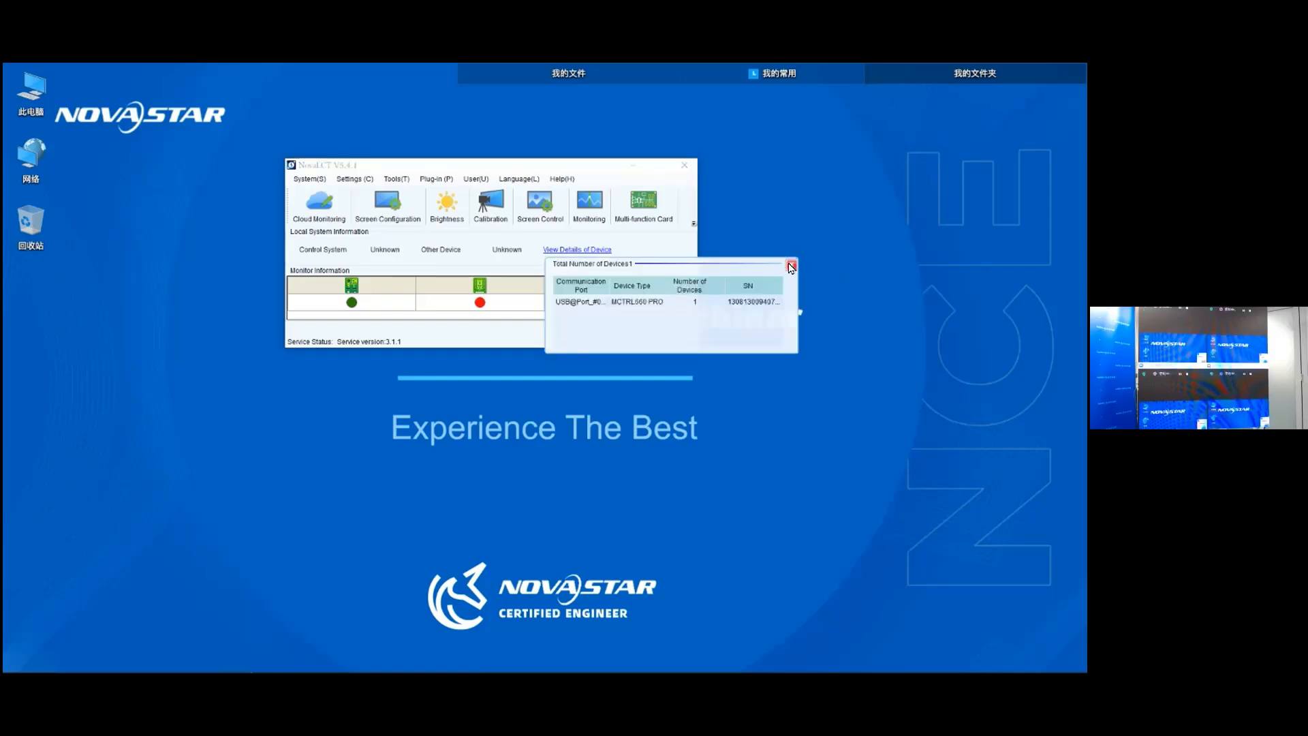
# Reconnect to the control system, then view the connected device's details and close them
pyautogui.click(791, 266)
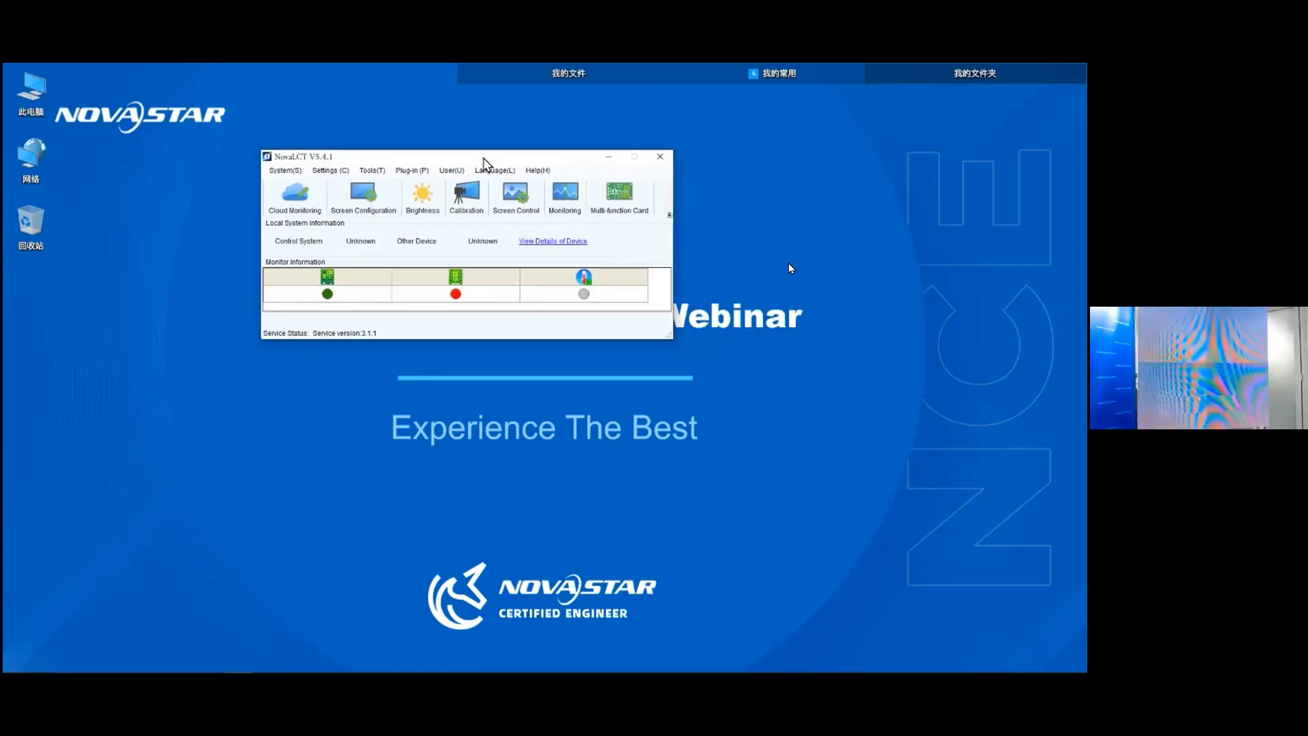
pyautogui.press('Down')
pyautogui.press('Down')
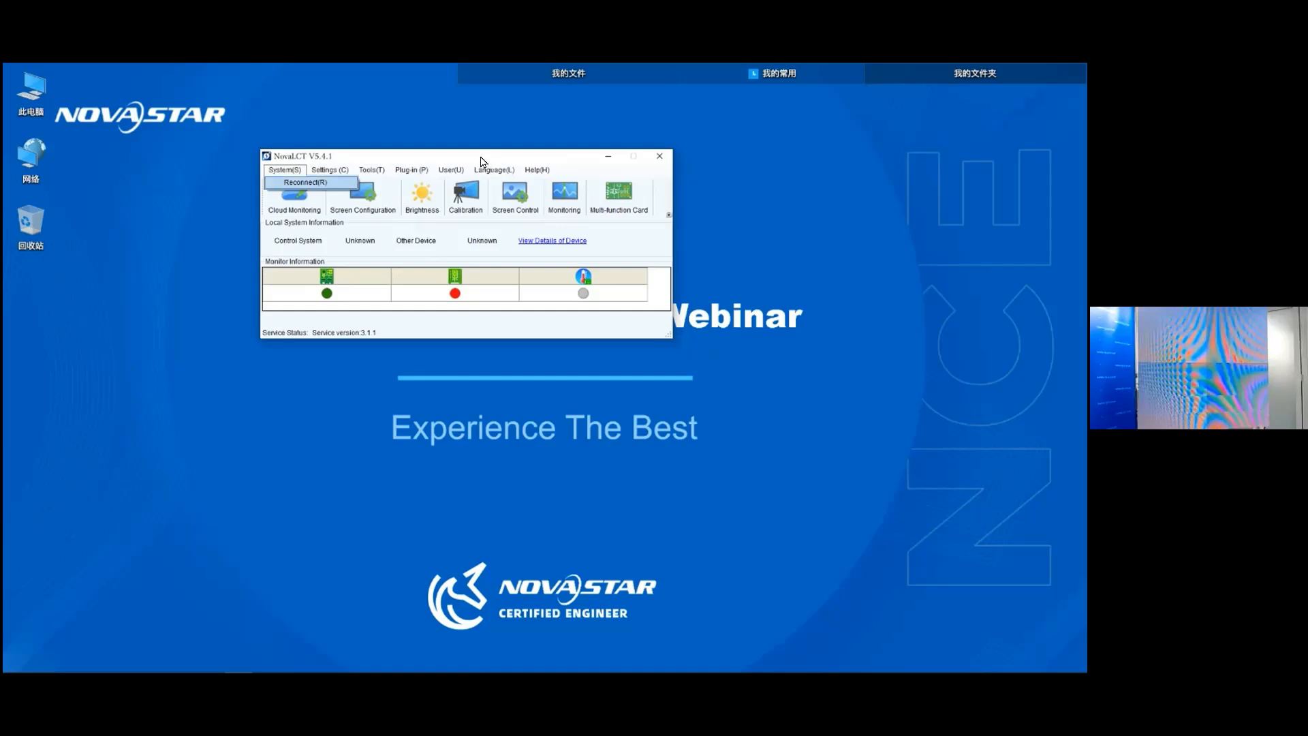
pyautogui.click(287, 179)
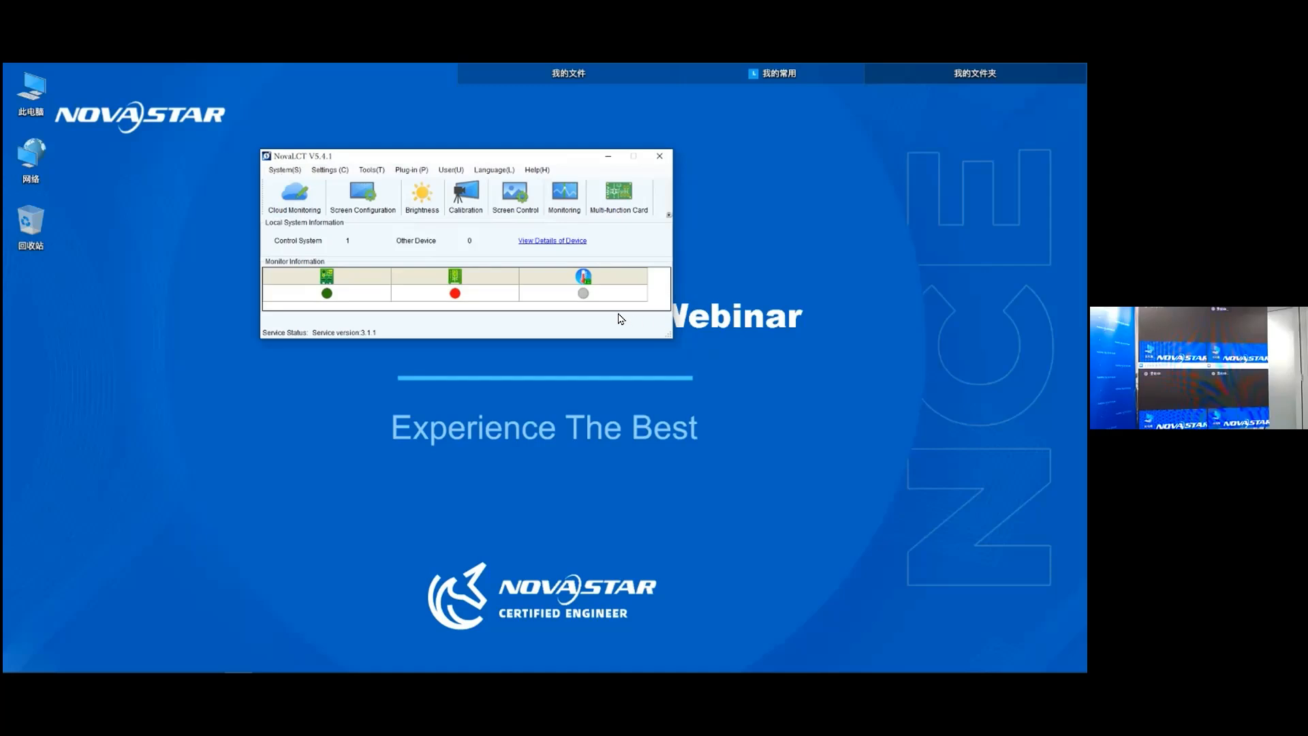
pyautogui.click(553, 241)
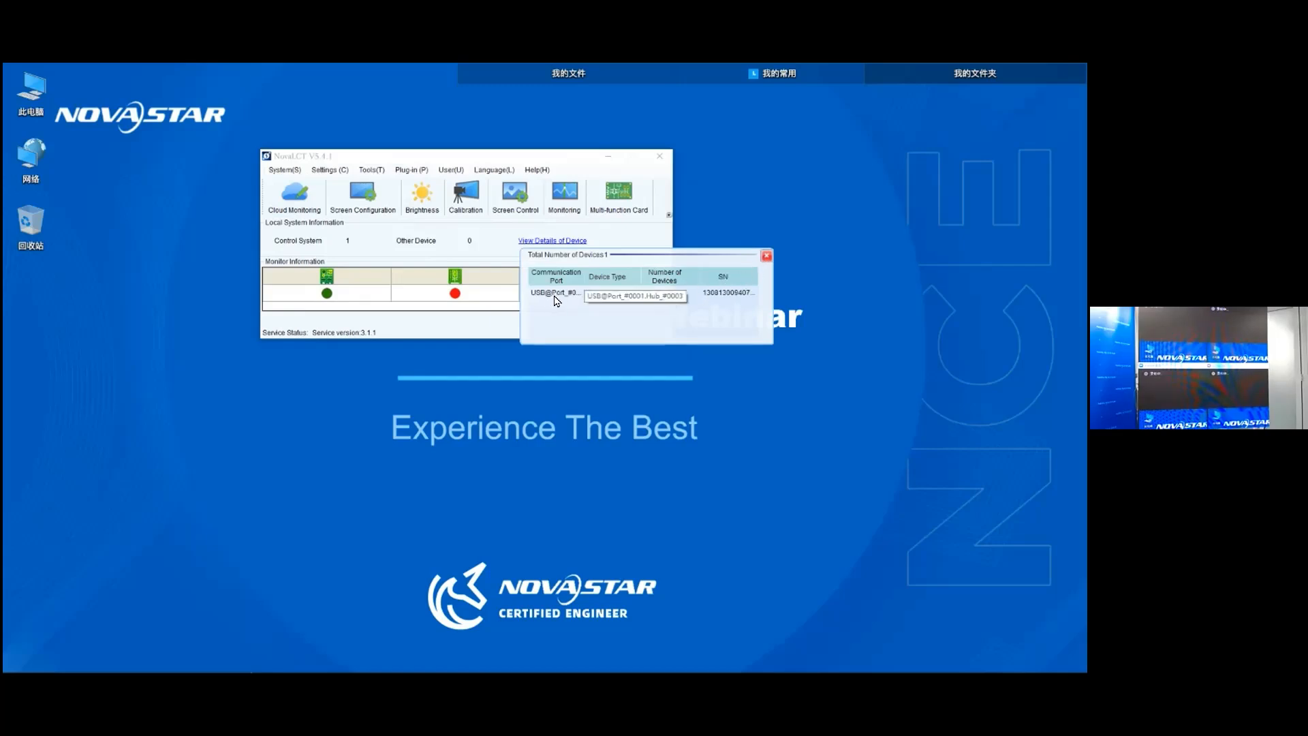
pyautogui.click(766, 258)
# Reopen the screen configuration, reset all connections and route sending card 1 port 1 from lower-left up, across and down to lower-right
pyautogui.click(363, 203)
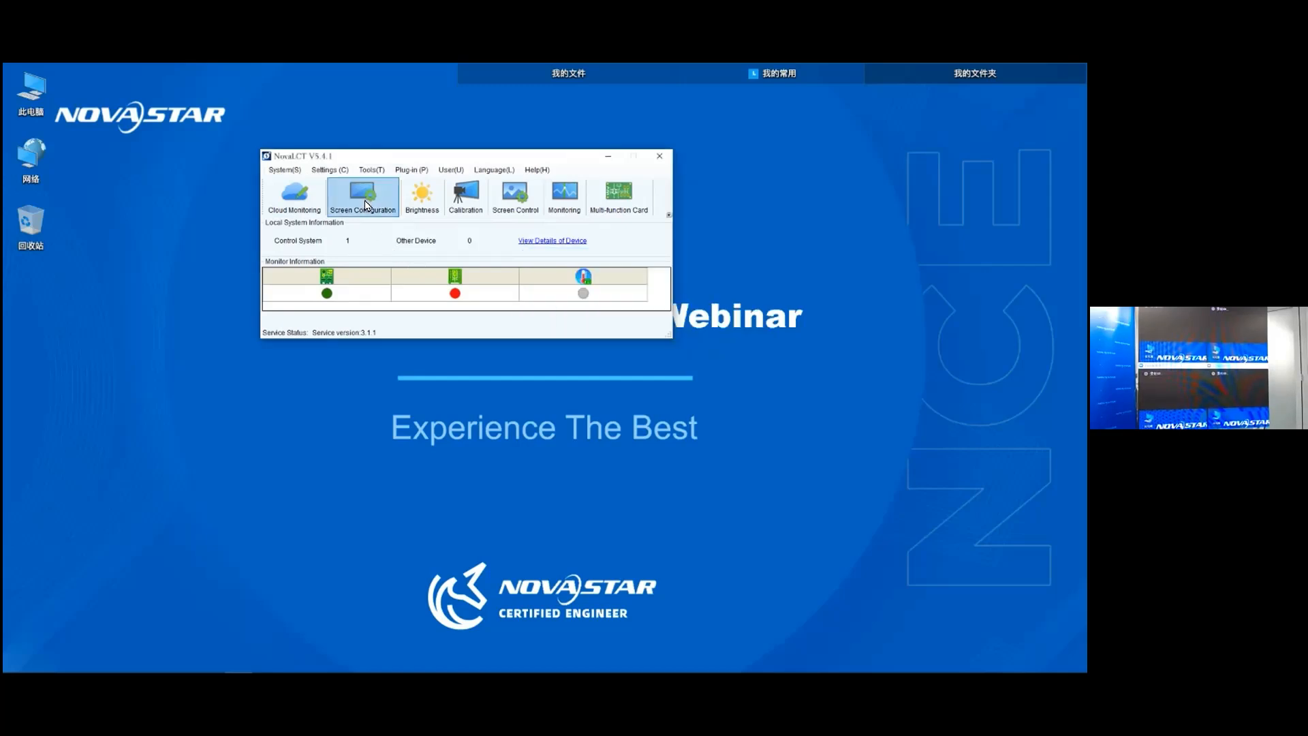
pyautogui.click(515, 296)
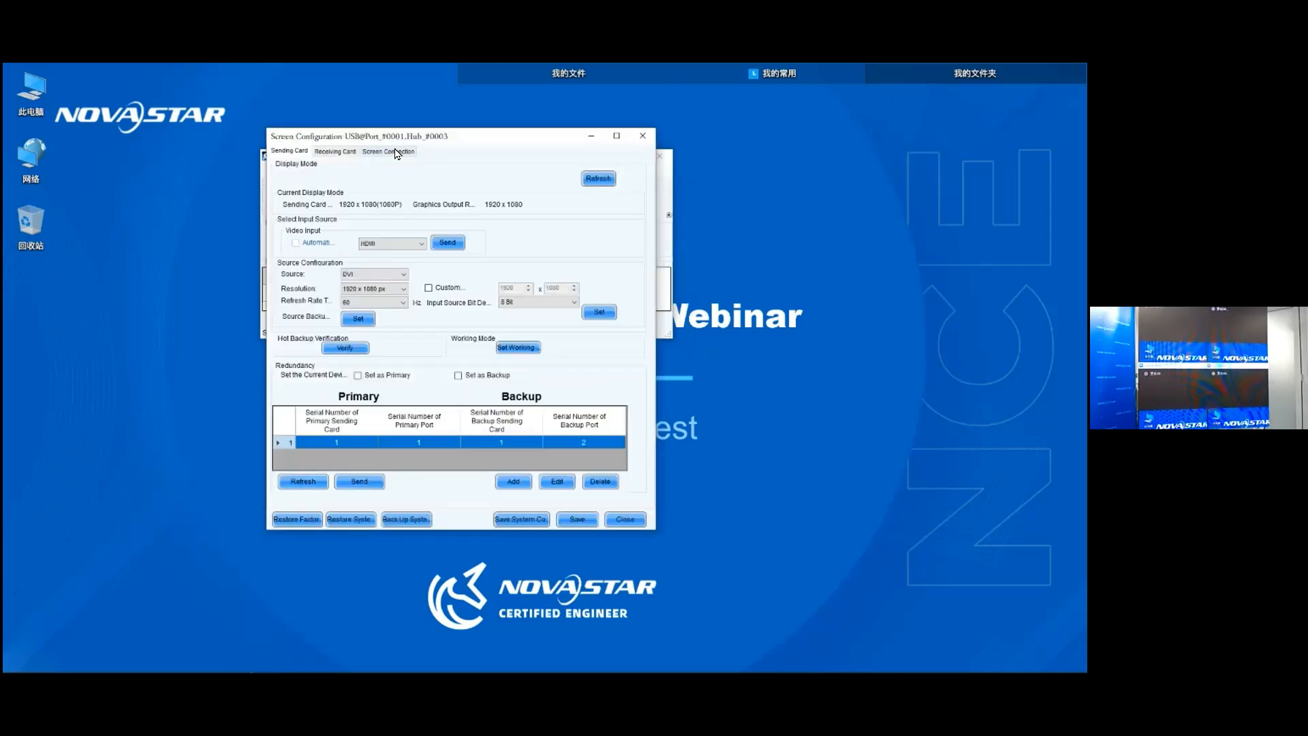
pyautogui.click(398, 155)
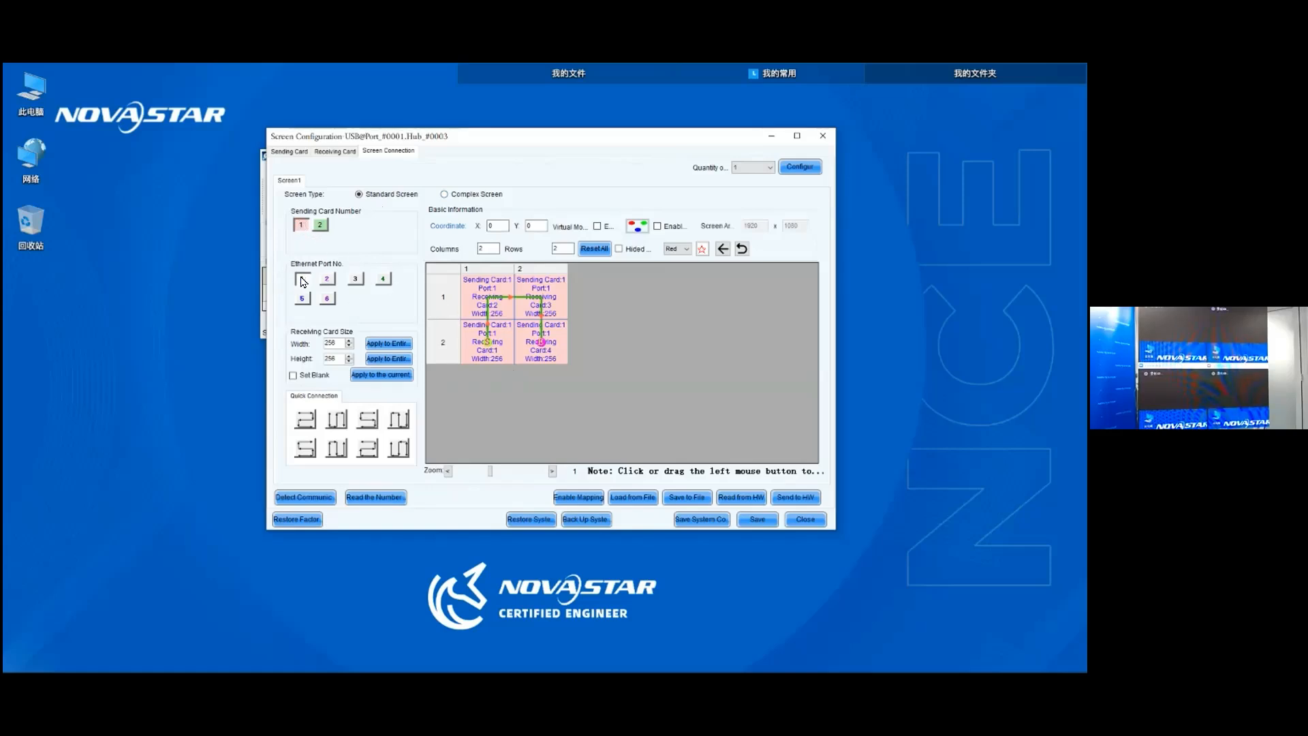
pyautogui.click(489, 249)
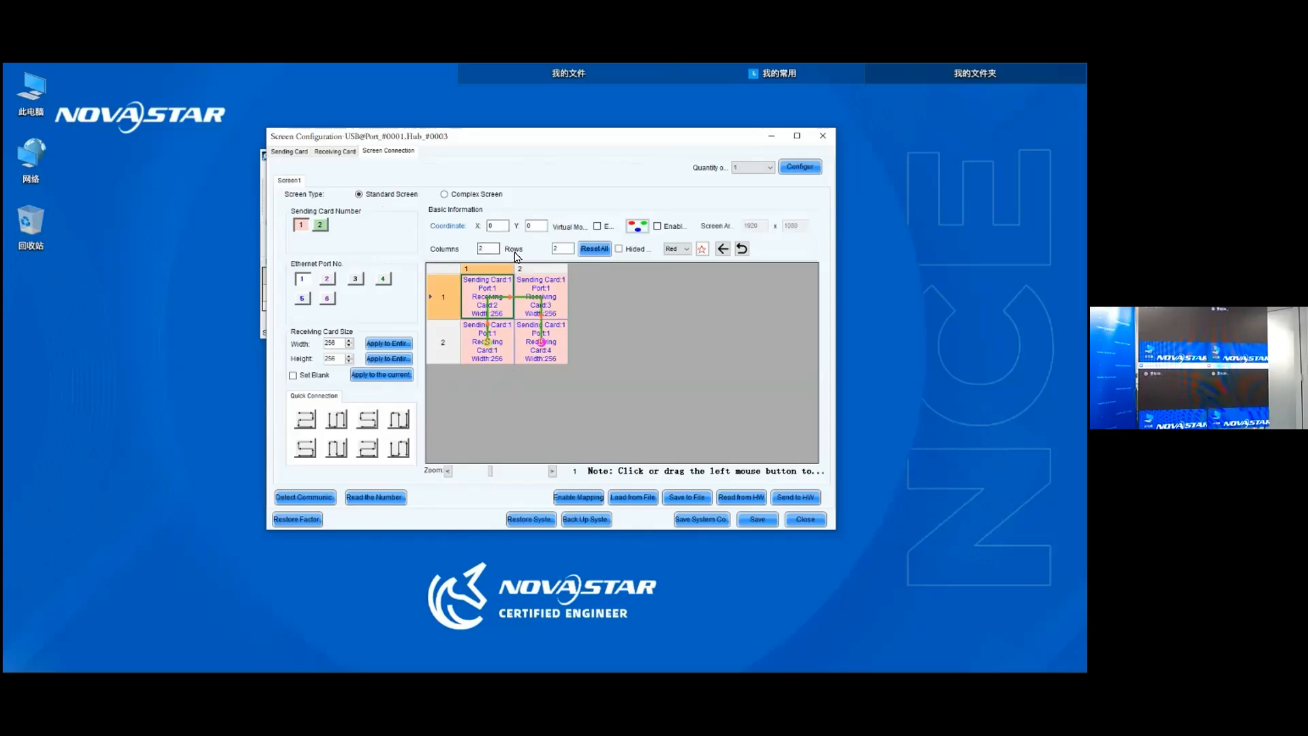
pyautogui.click(594, 249)
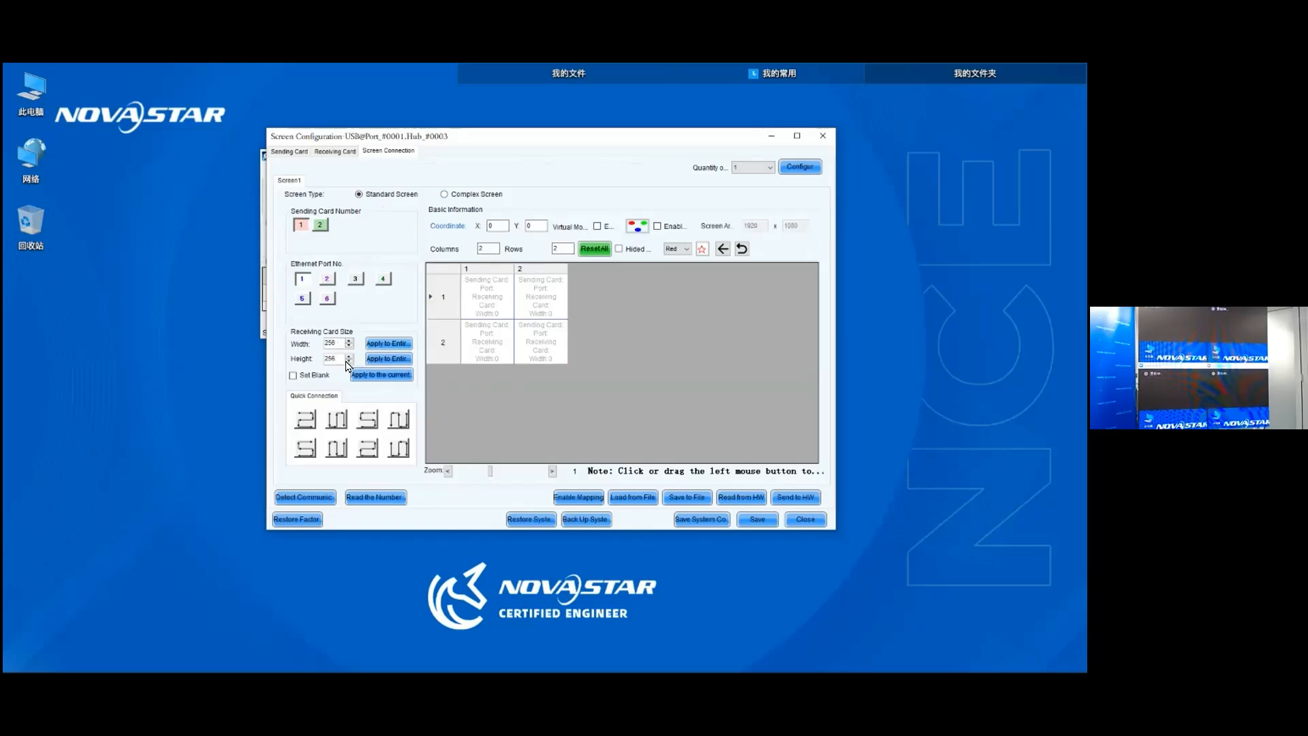
pyautogui.click(476, 349)
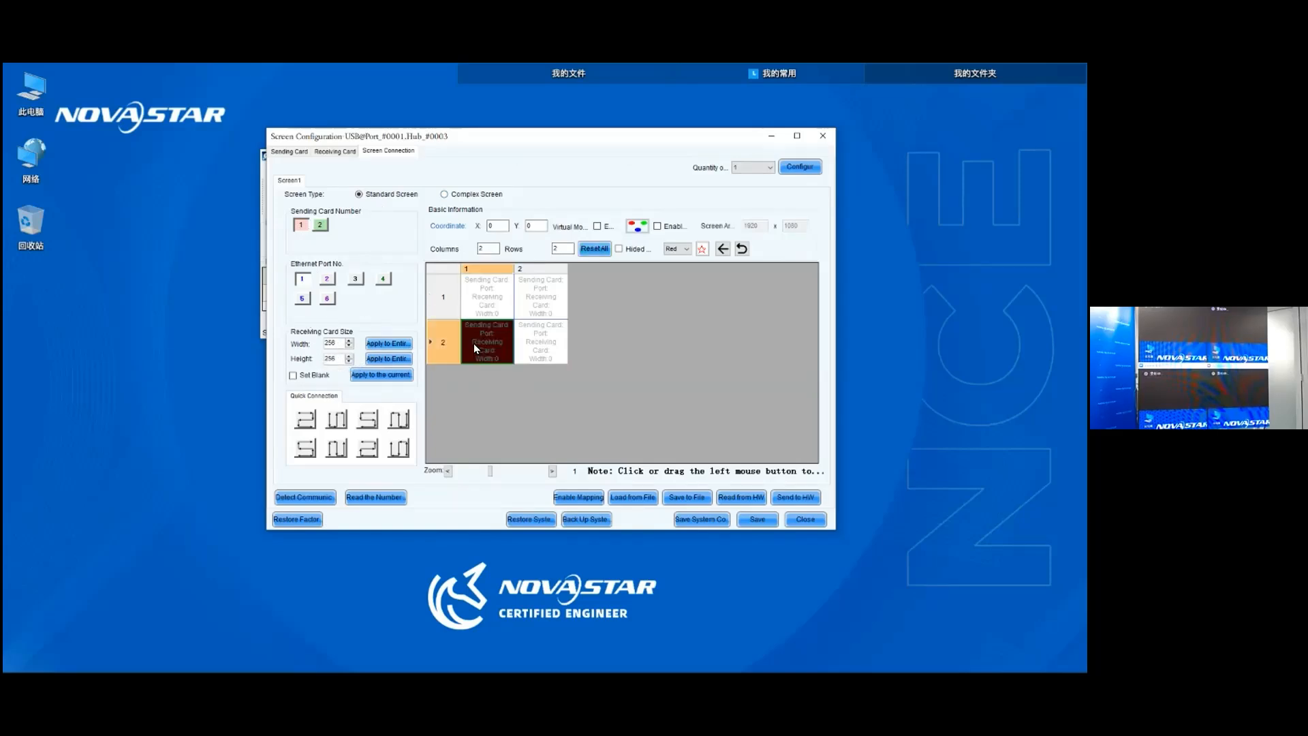
pyautogui.moveTo(484, 326)
pyautogui.mouseDown()
pyautogui.moveTo(538, 300)
pyautogui.moveTo(537, 346)
pyautogui.mouseUp()
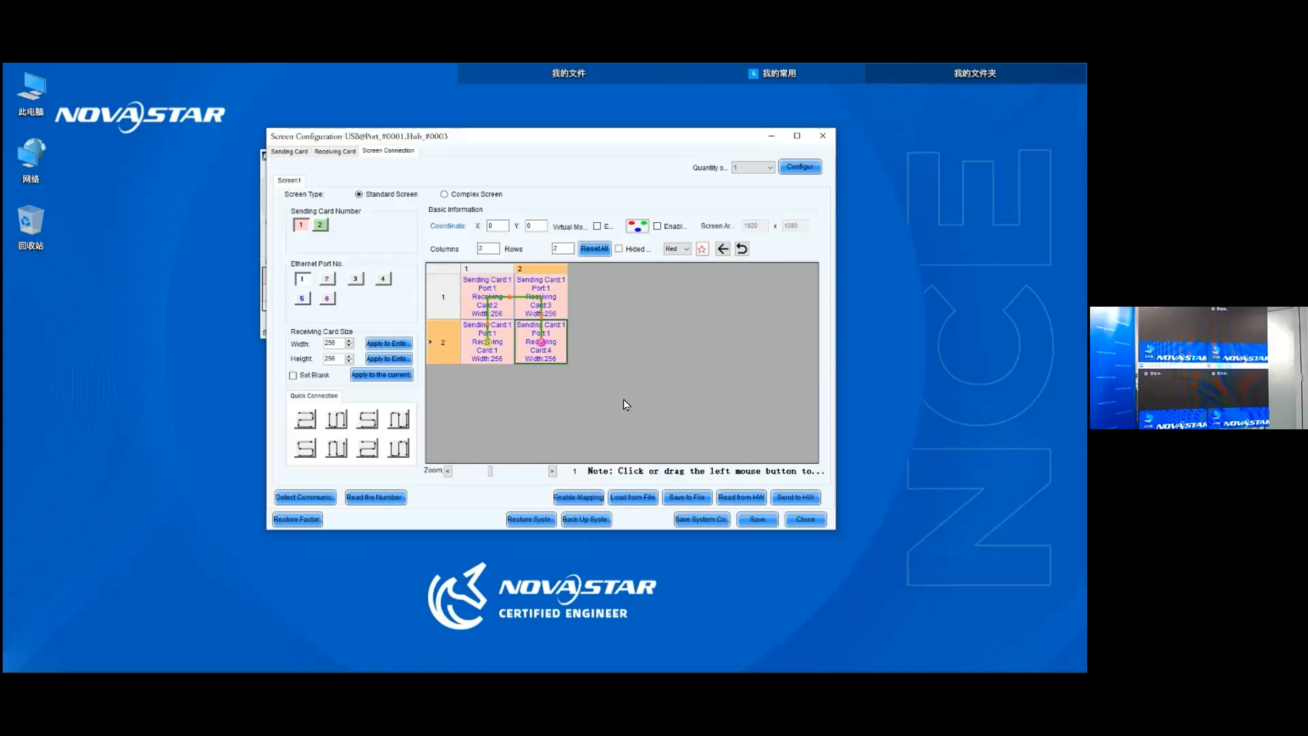
# Send the new screen connection to the hardware, save it, and send it once more
pyautogui.click(792, 498)
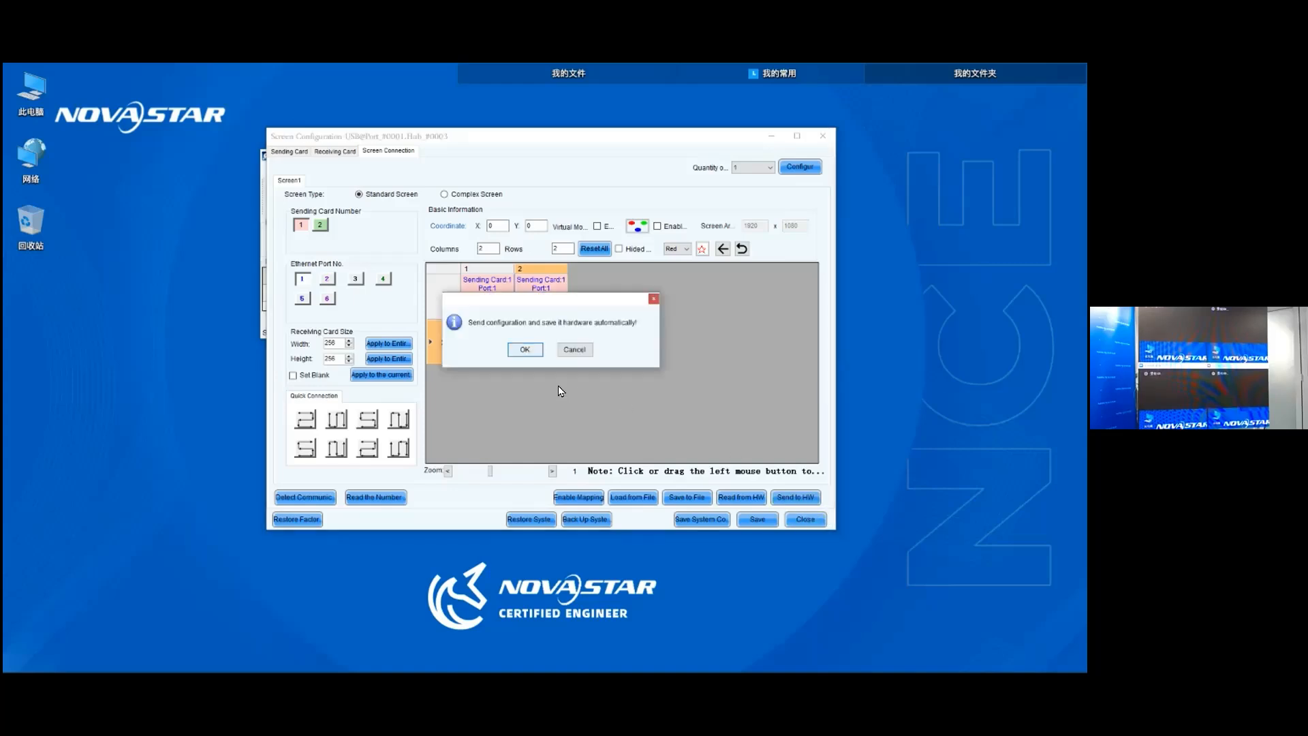
pyautogui.click(521, 348)
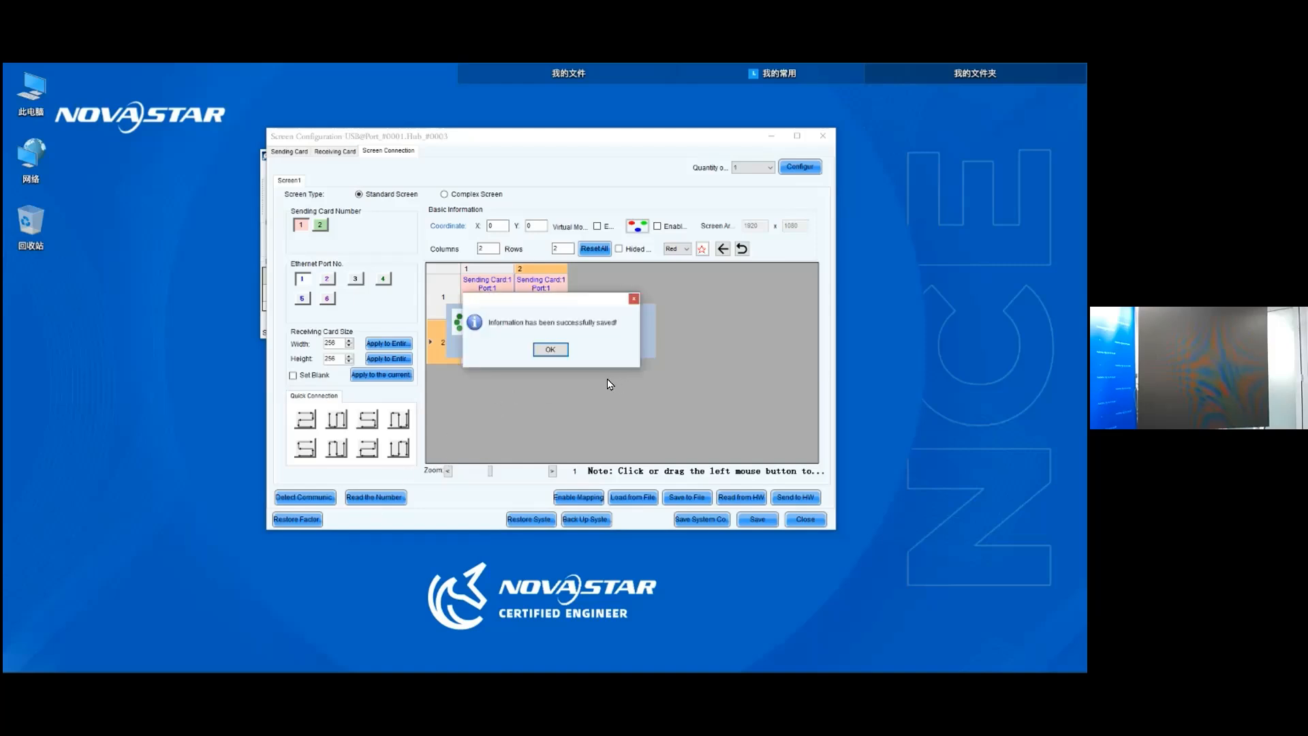
pyautogui.click(557, 350)
pyautogui.click(758, 519)
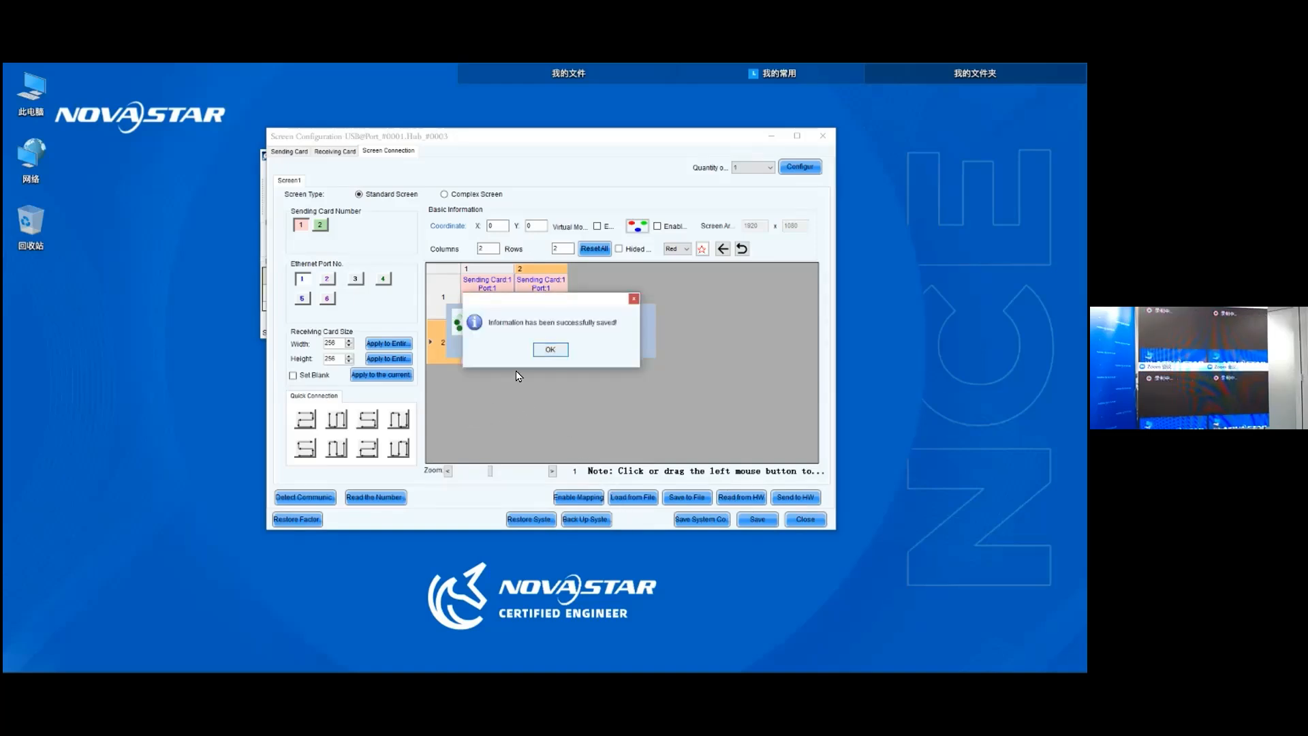
pyautogui.click(549, 353)
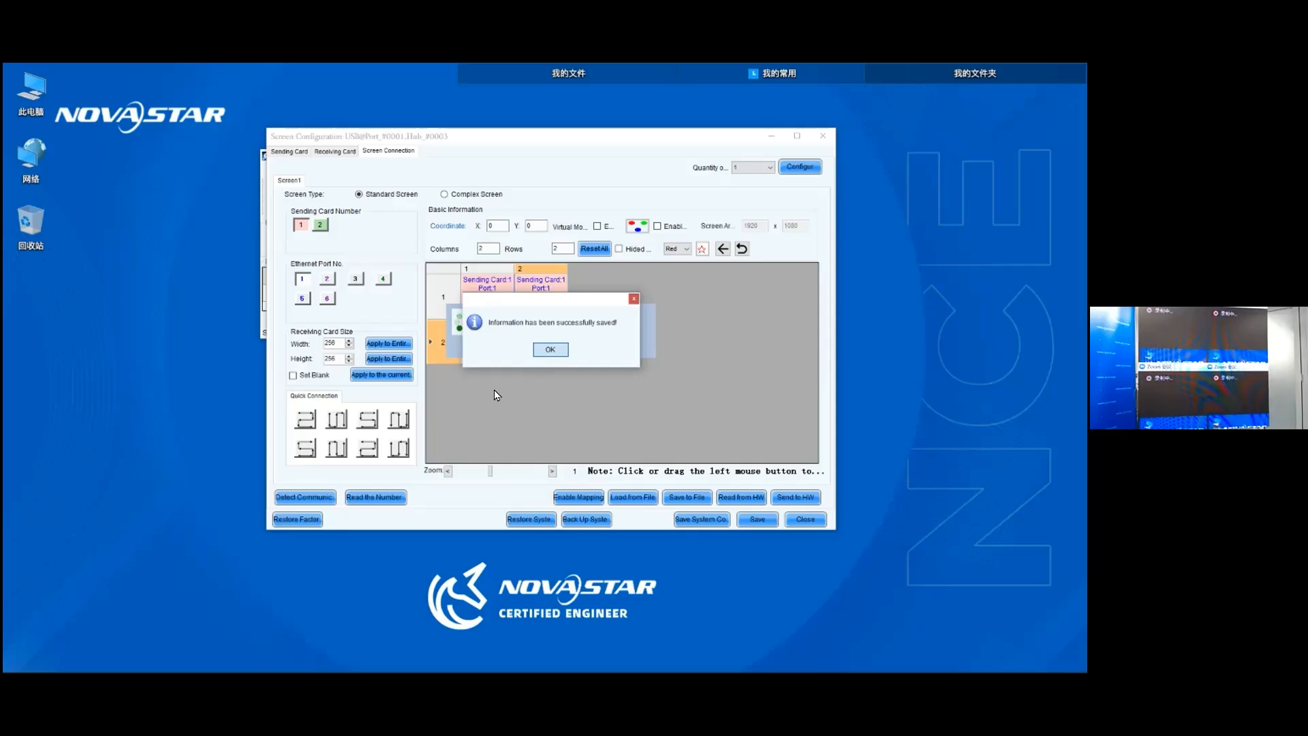
pyautogui.click(790, 498)
pyautogui.press('Return')
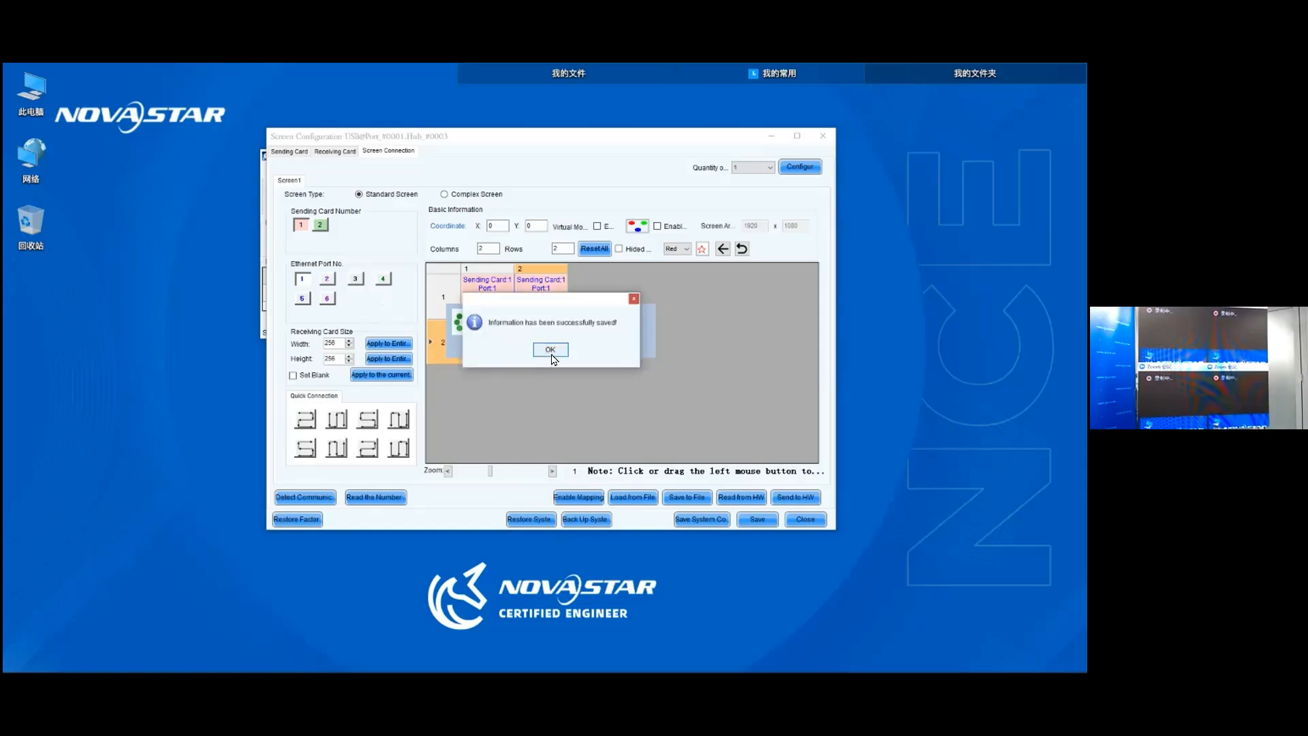
pyautogui.click(550, 351)
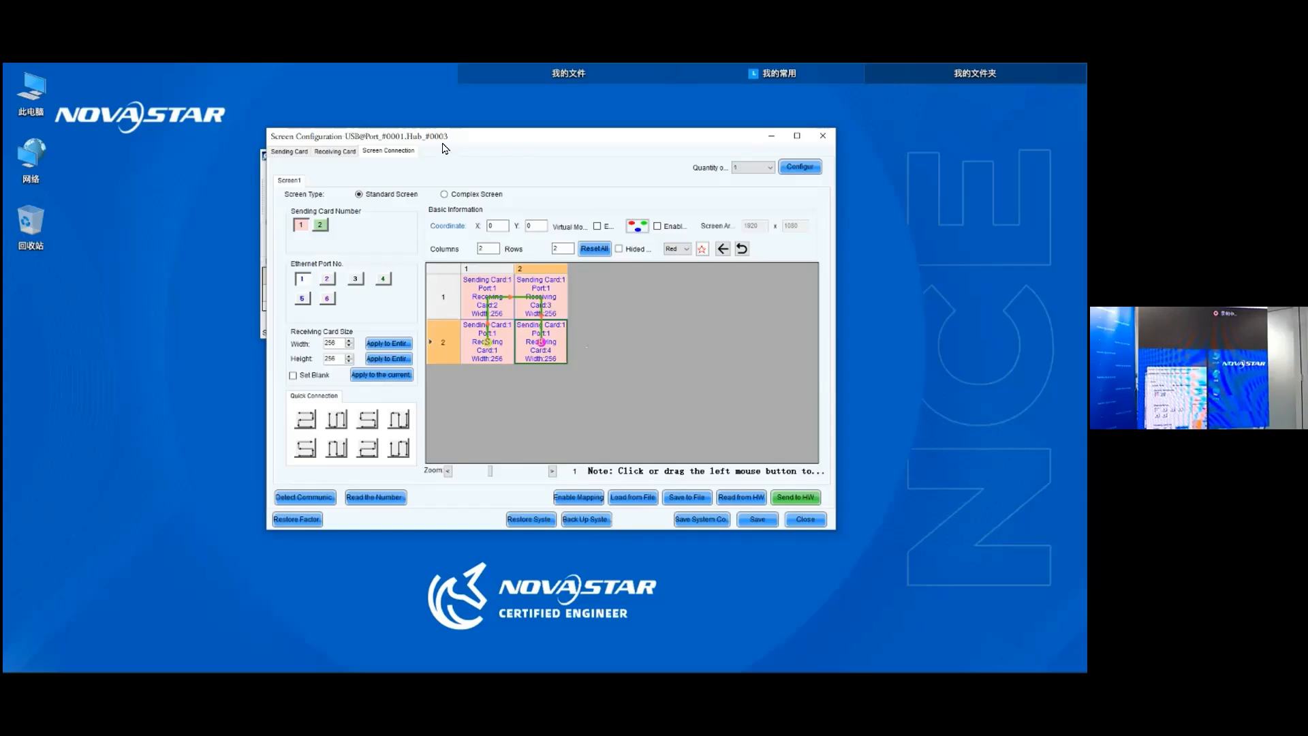
# Switch between the two sending cards in the connection settings and save the screen configuration to the hardware
pyautogui.moveTo(544, 140); pyautogui.dragTo(514, 140)
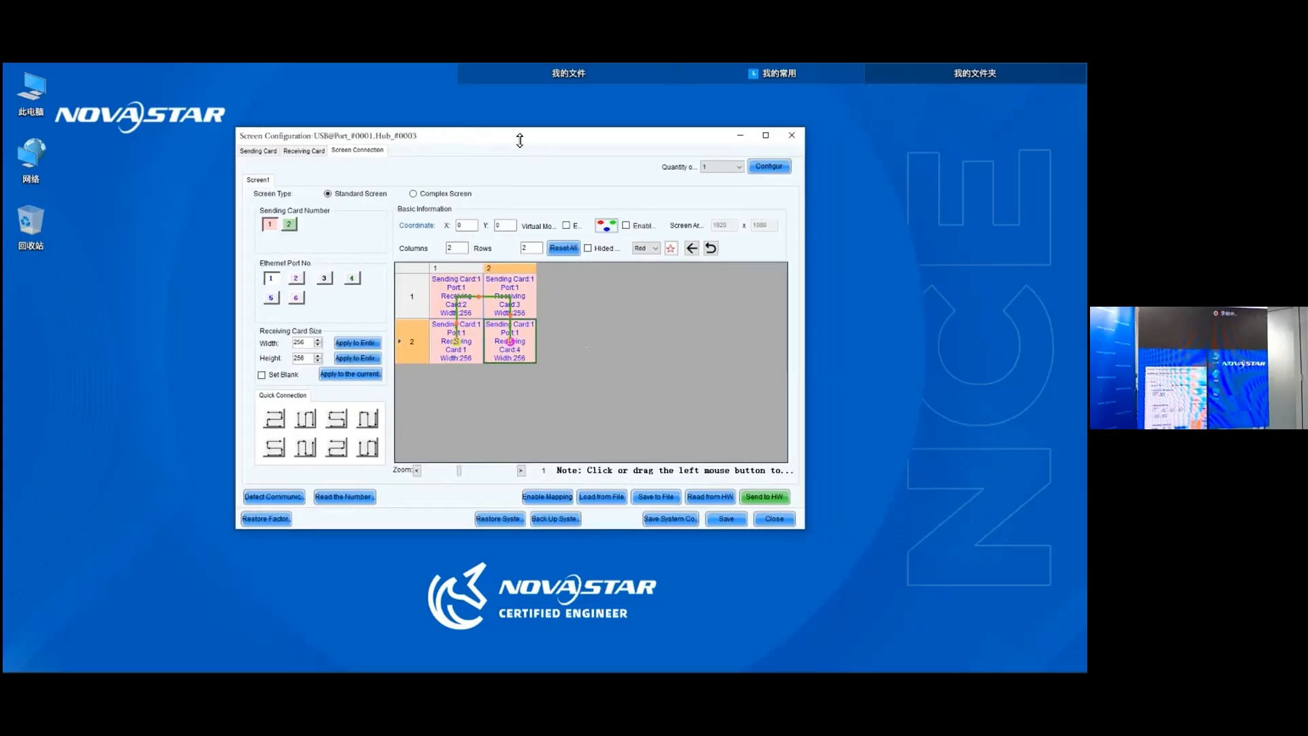
pyautogui.click(274, 222)
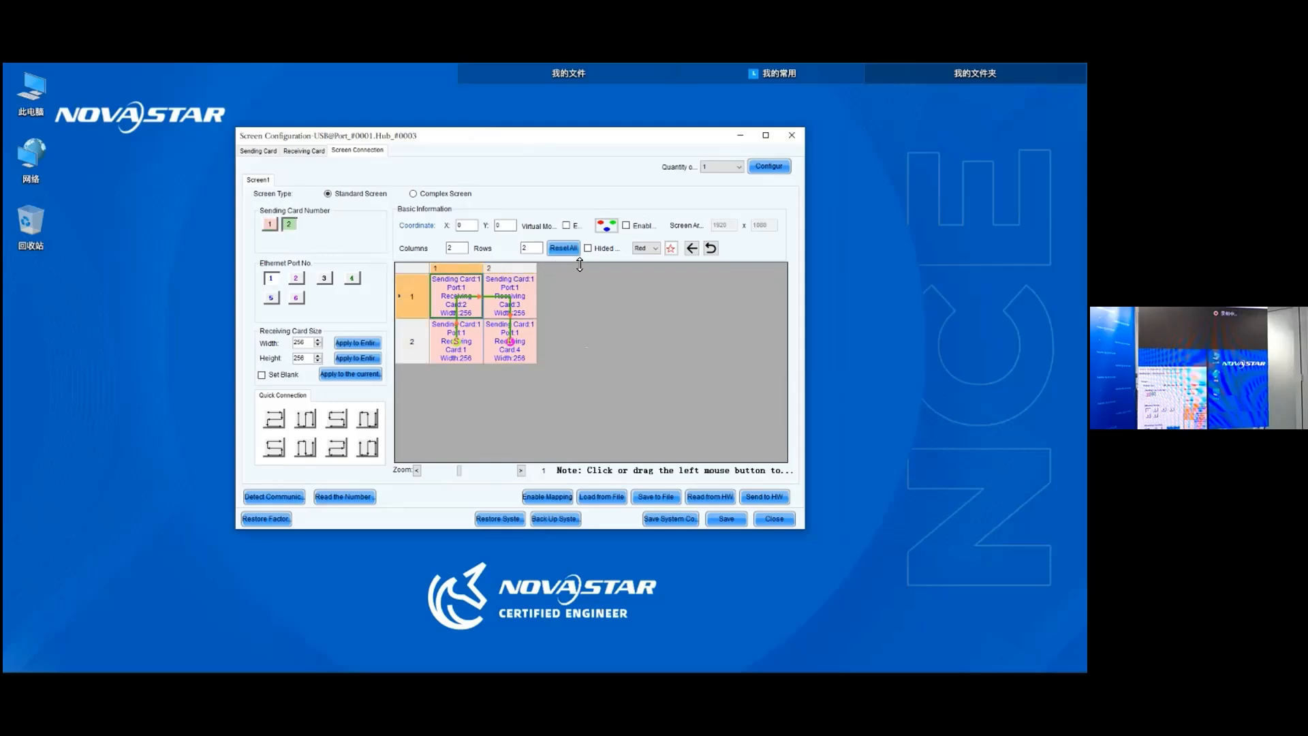
pyautogui.moveTo(592, 140); pyautogui.dragTo(545, 135)
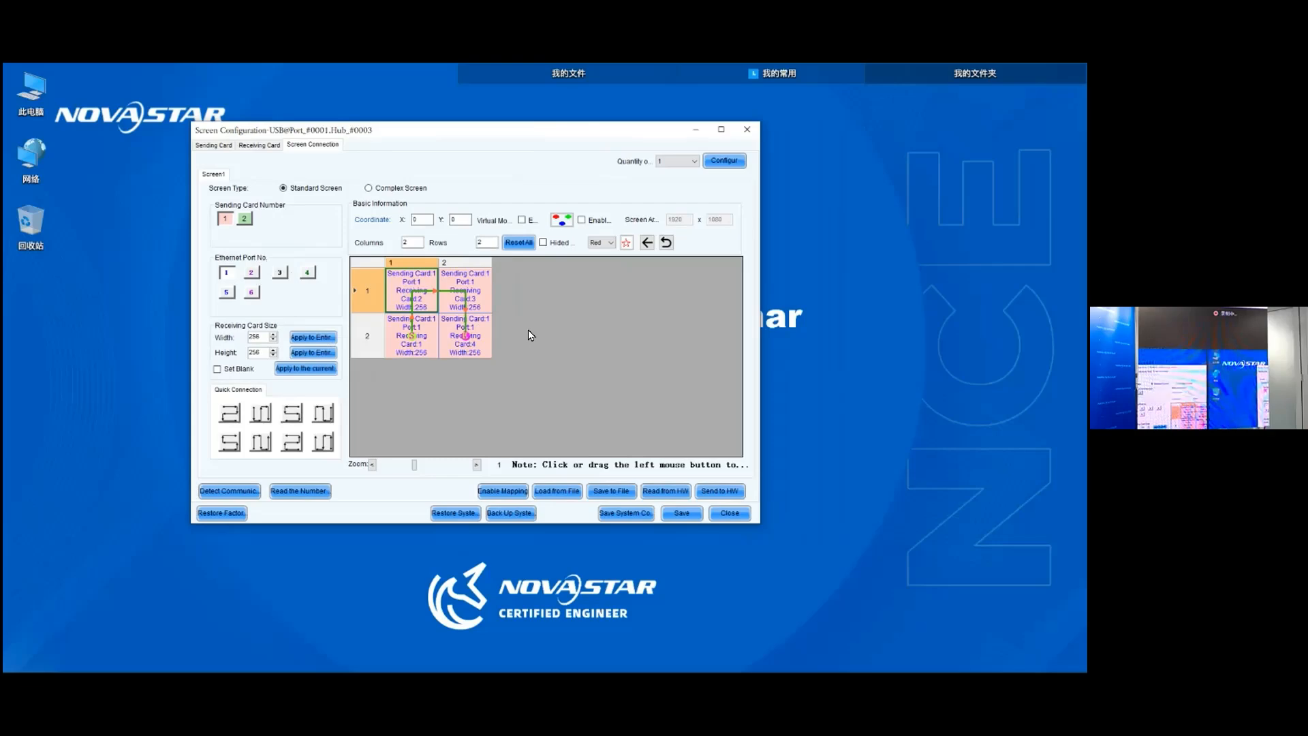
pyautogui.click(681, 513)
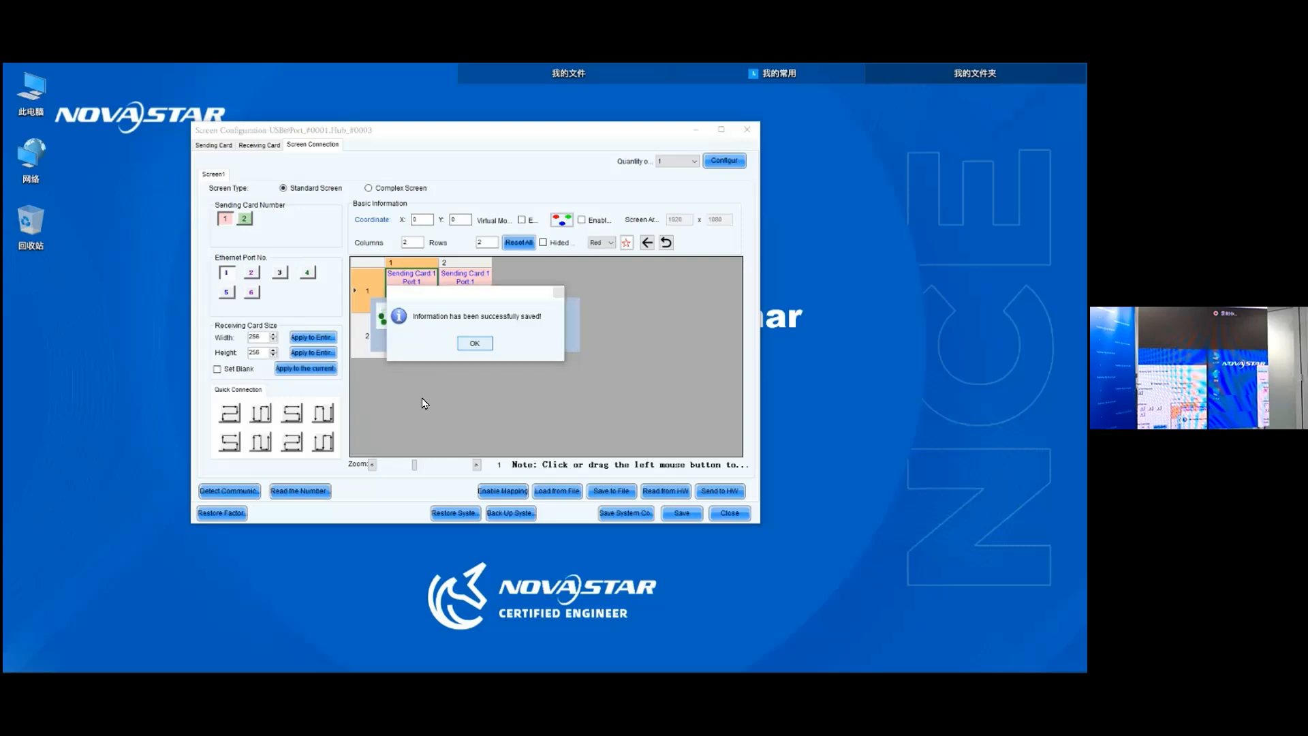
pyautogui.press('Return')
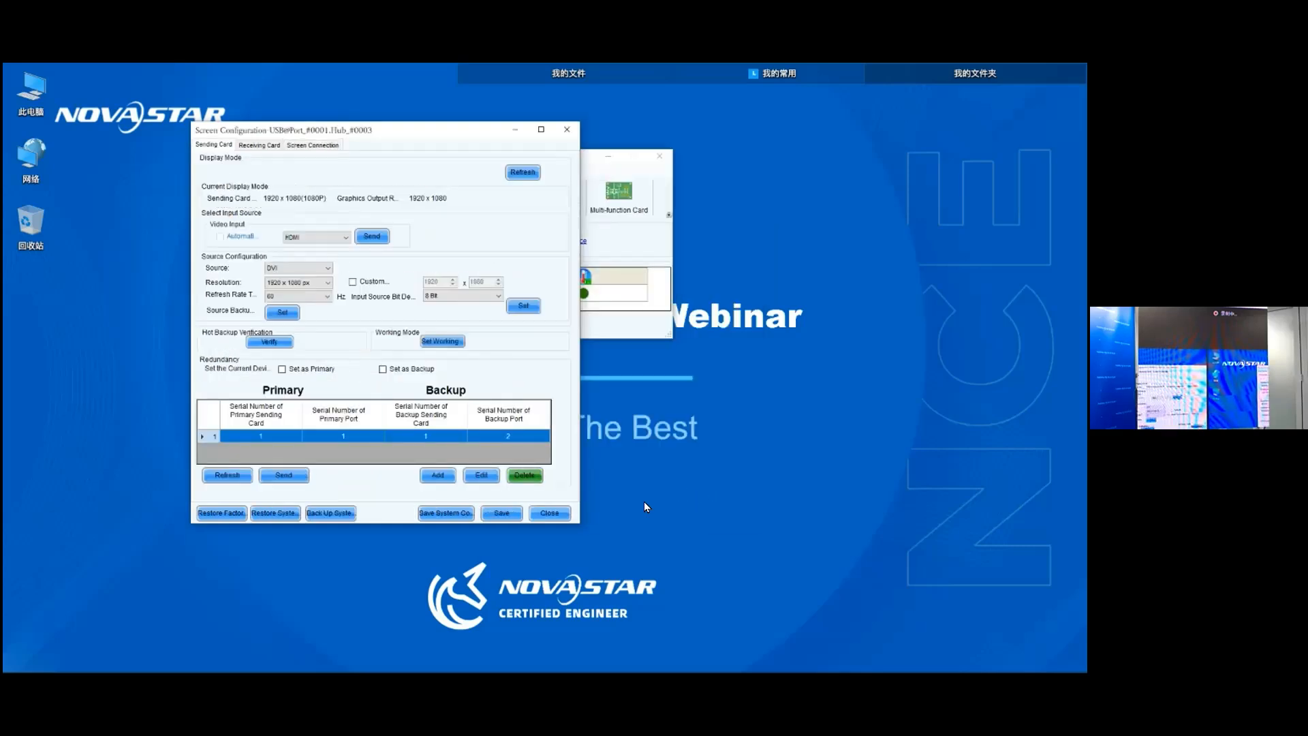
# Delete the sending card redundancy entry that pairs primary card 1 port 1 with backup card 1 port 2
pyautogui.click(524, 476)
pyautogui.press('Return')
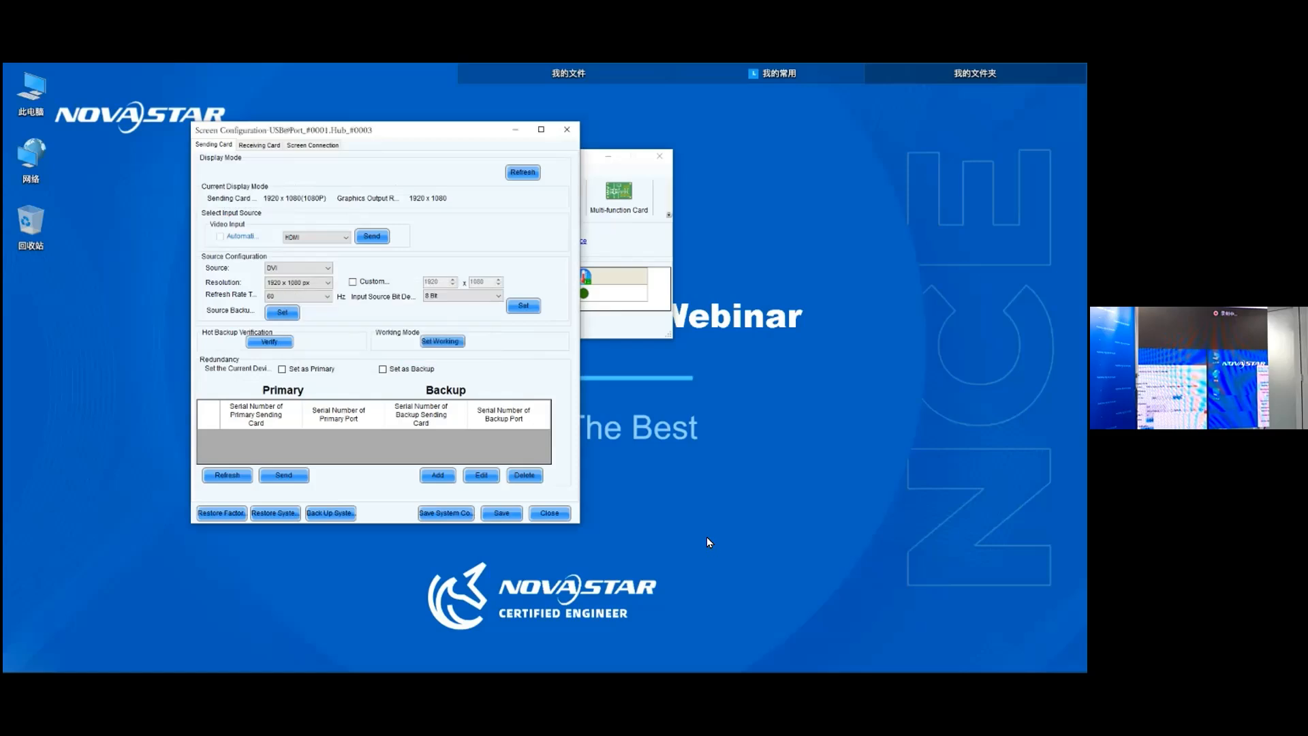
# Add a redundancy entry pairing primary card 1 port 1 with backup card 2 port 1, and send it to the hardware
pyautogui.press('Return')
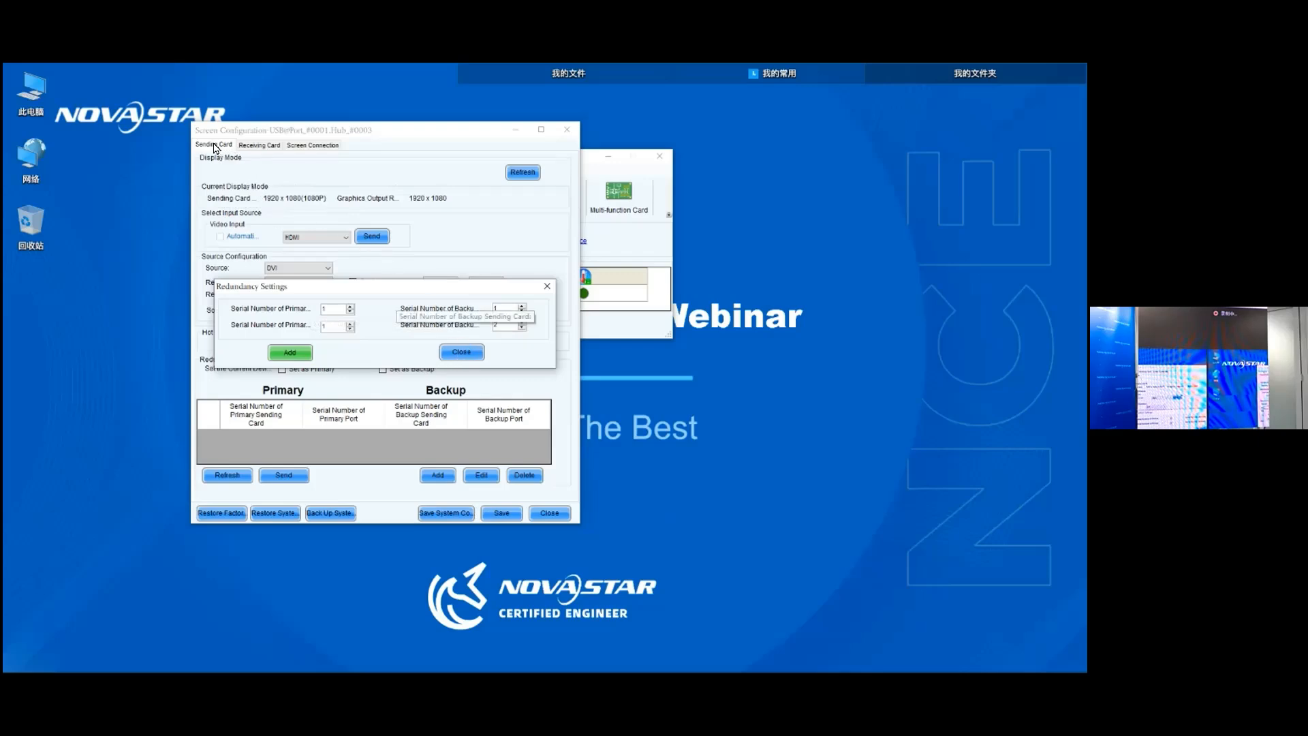
pyautogui.write('2')
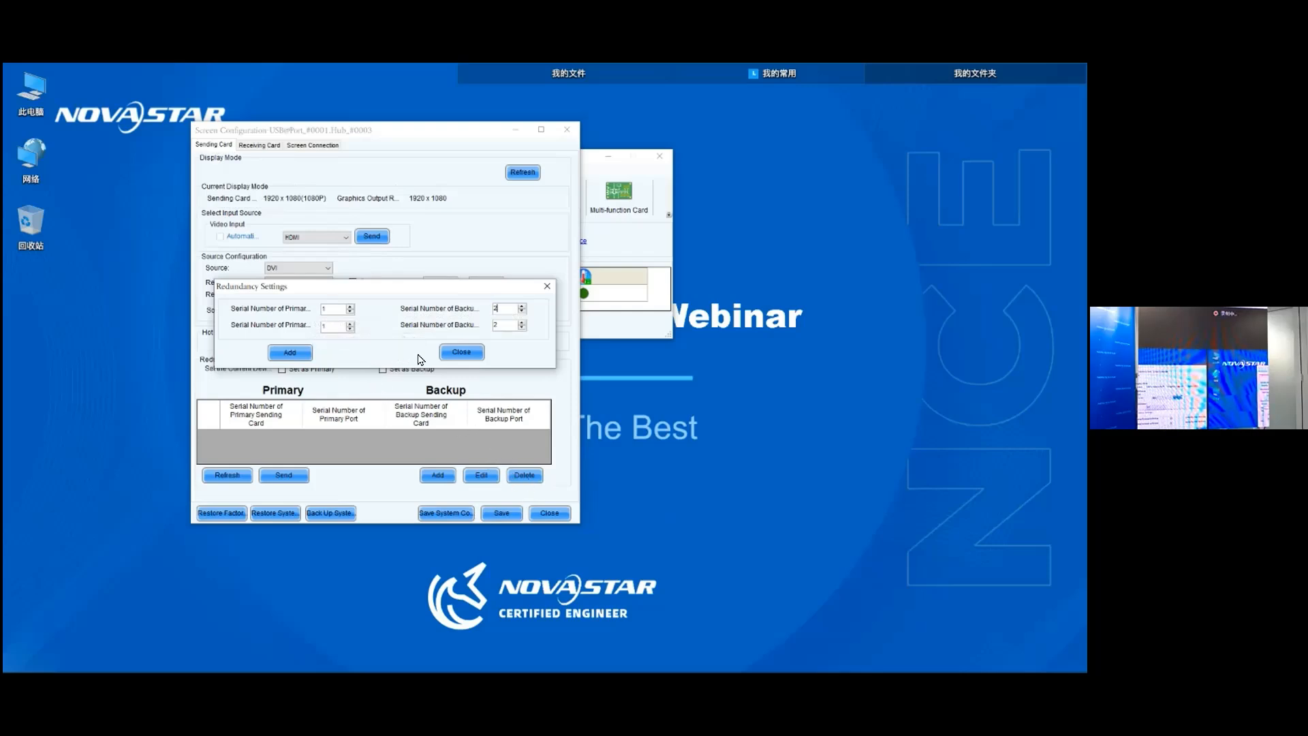
pyautogui.press('Tab')
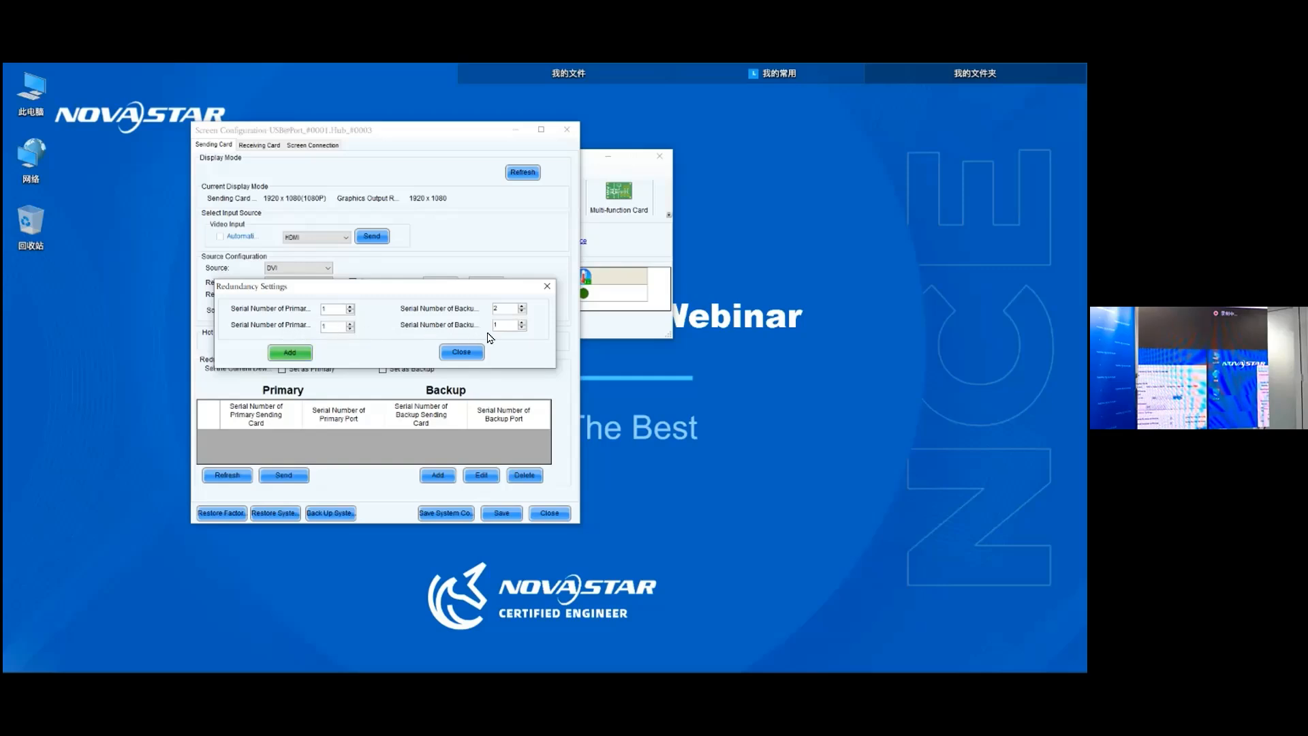
pyautogui.press('Return')
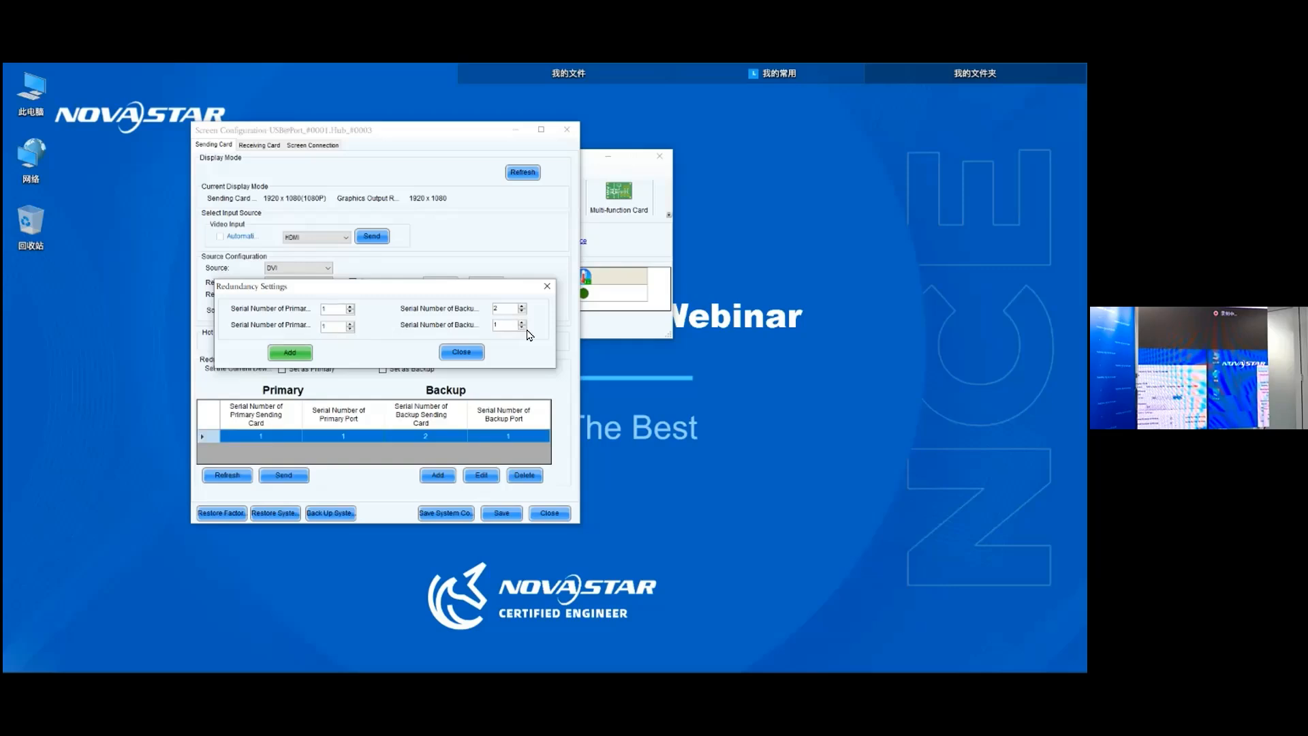
pyautogui.press('Return')
pyautogui.click(283, 475)
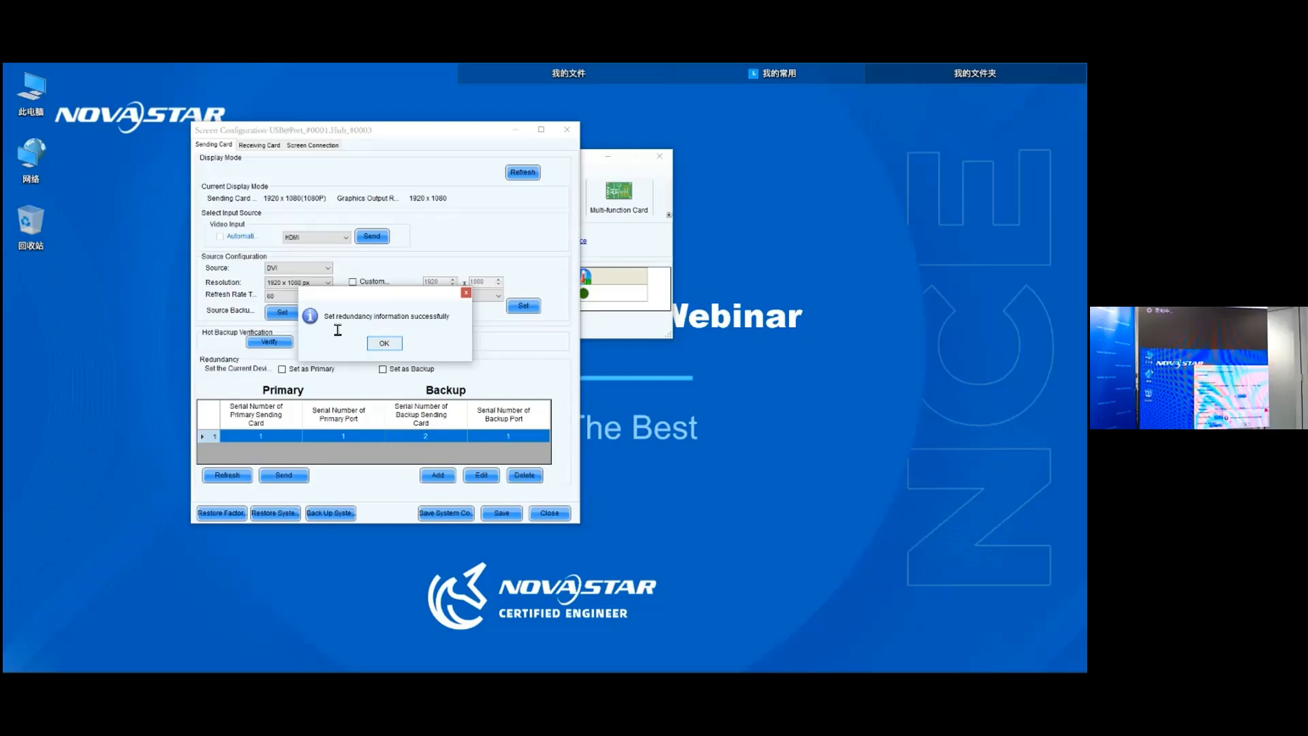
pyautogui.press('Return')
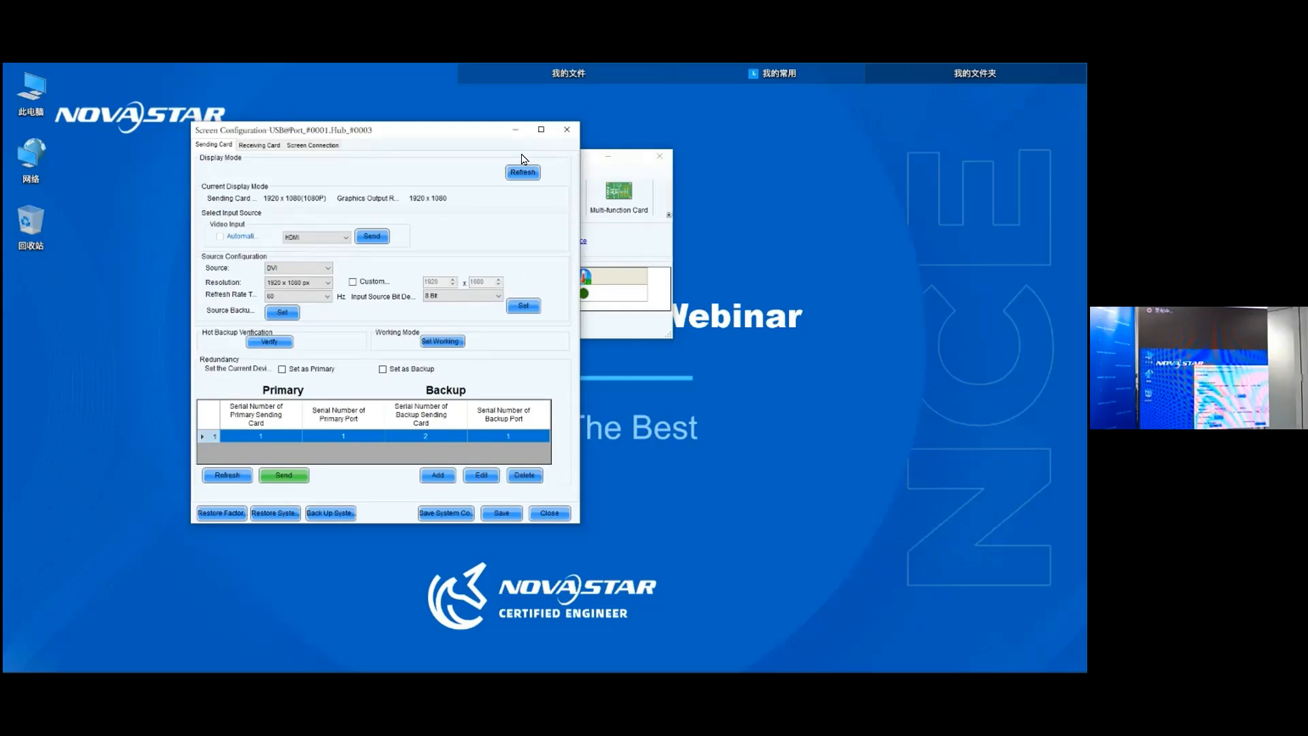
# Delete the redundancy entry that pairs primary card 1 port 1 with backup card 2 port 1
pyautogui.moveTo(406, 131); pyautogui.dragTo(434, 143)
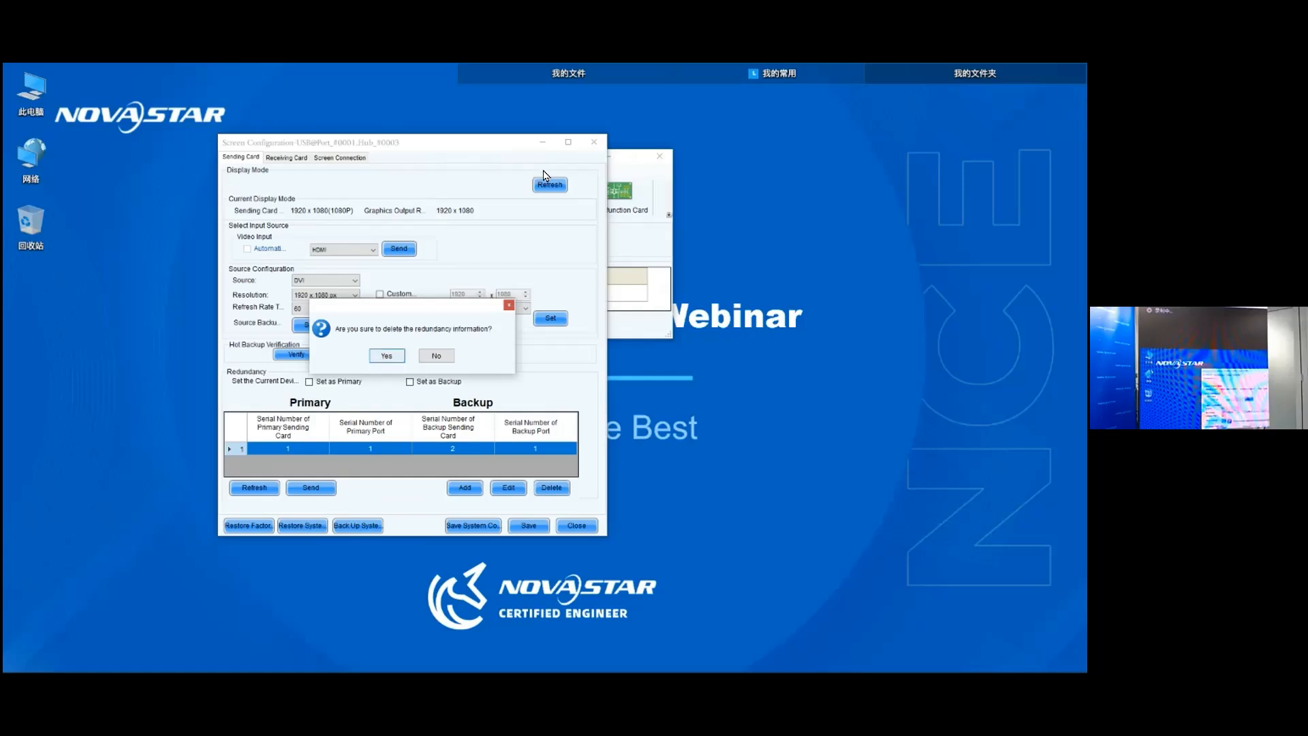
pyautogui.press('Return')
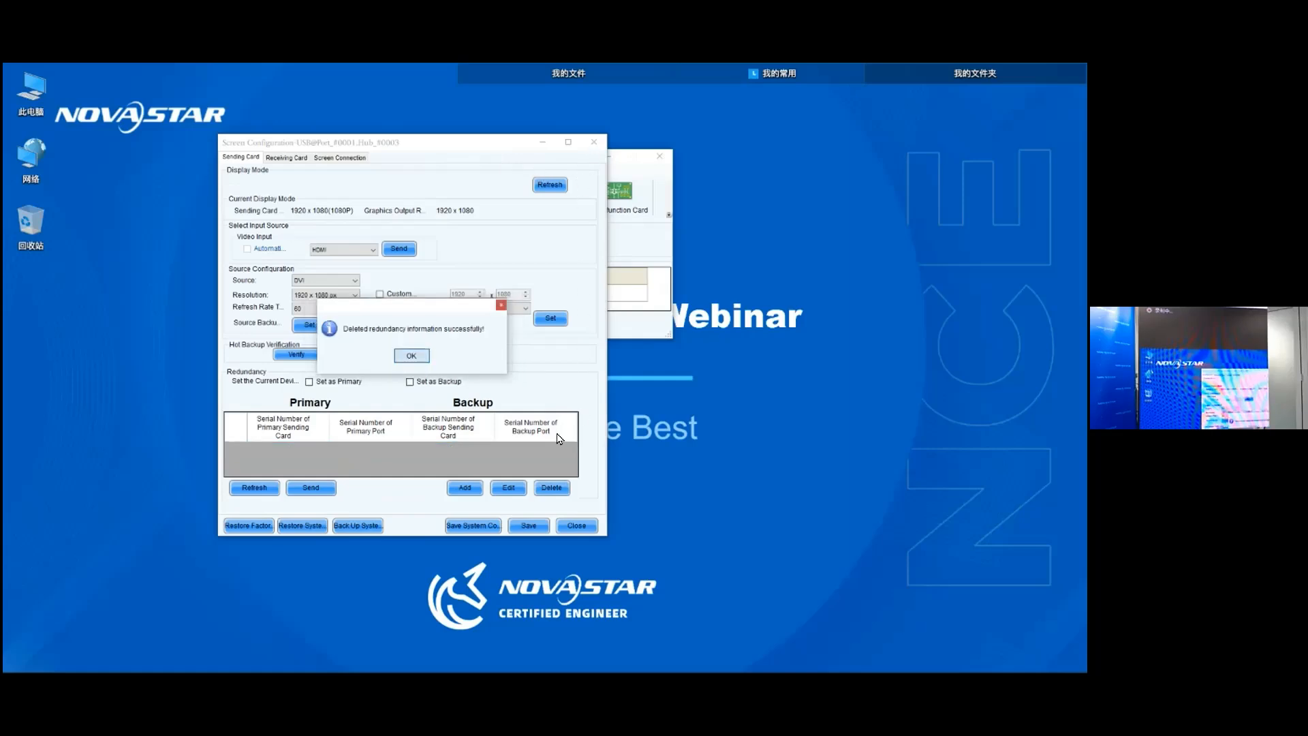
pyautogui.press('Return')
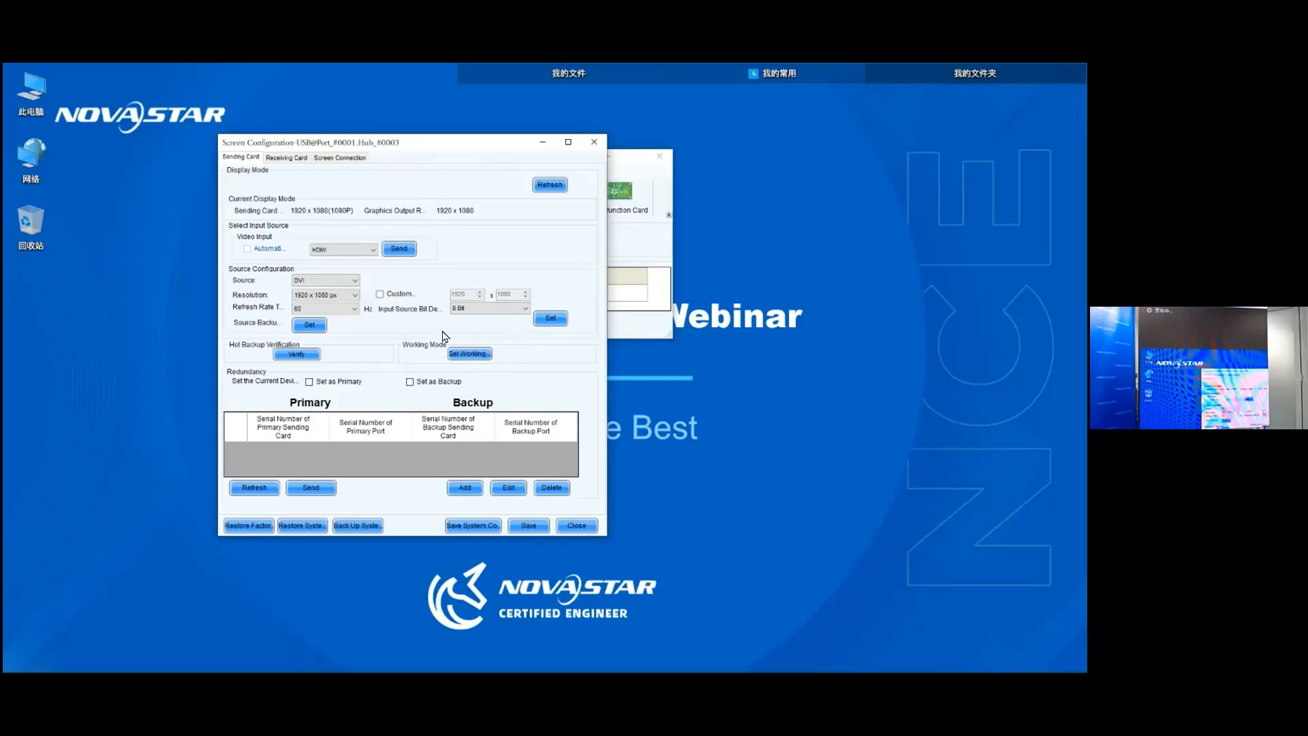
pyautogui.hotkey('alt', 'Tab')
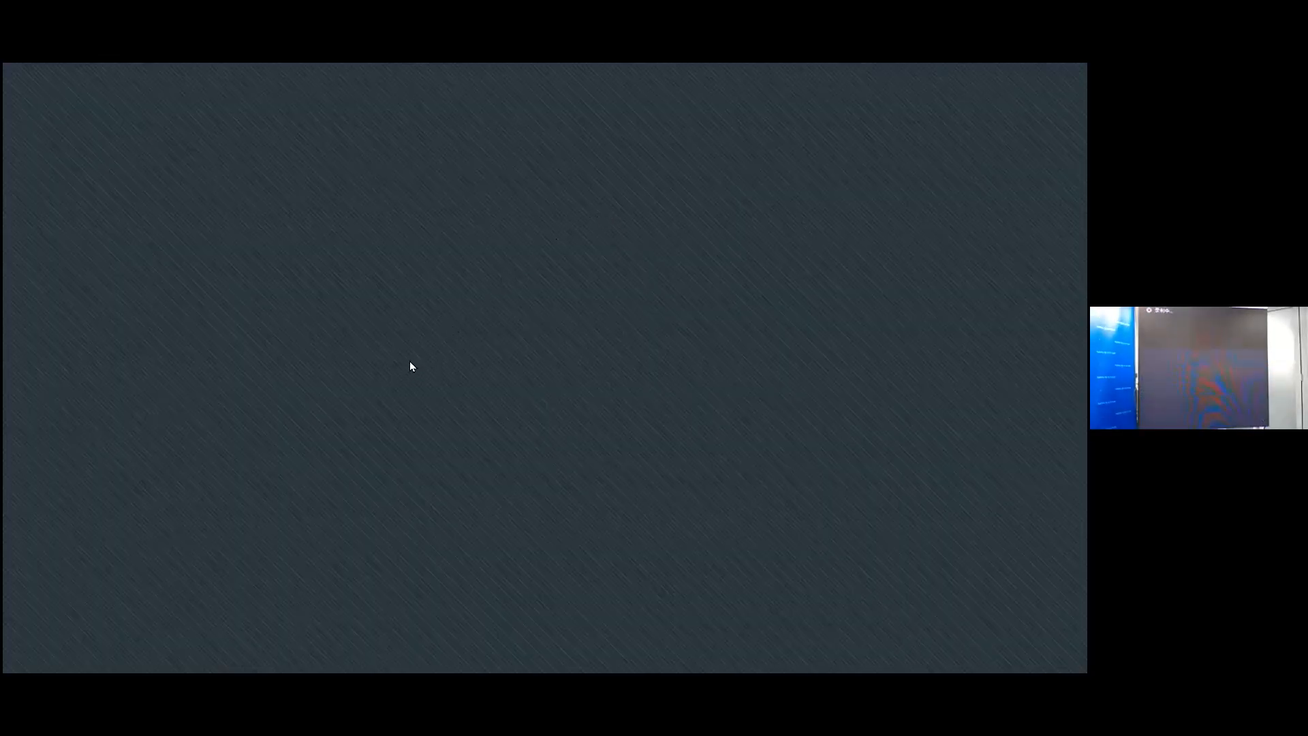
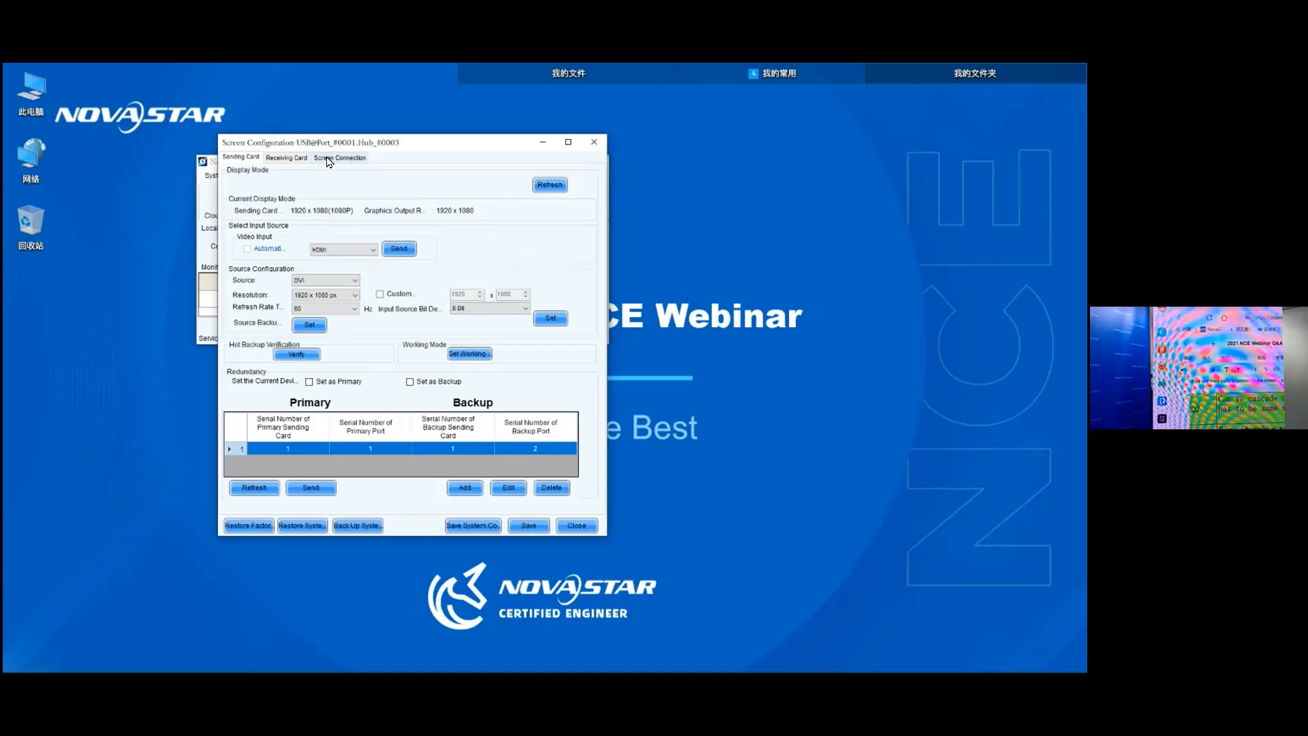
# Check the screen connection and delete the redundancy entry pairing primary card 1 port 1 with backup card 1 port 2
pyautogui.click(329, 158)
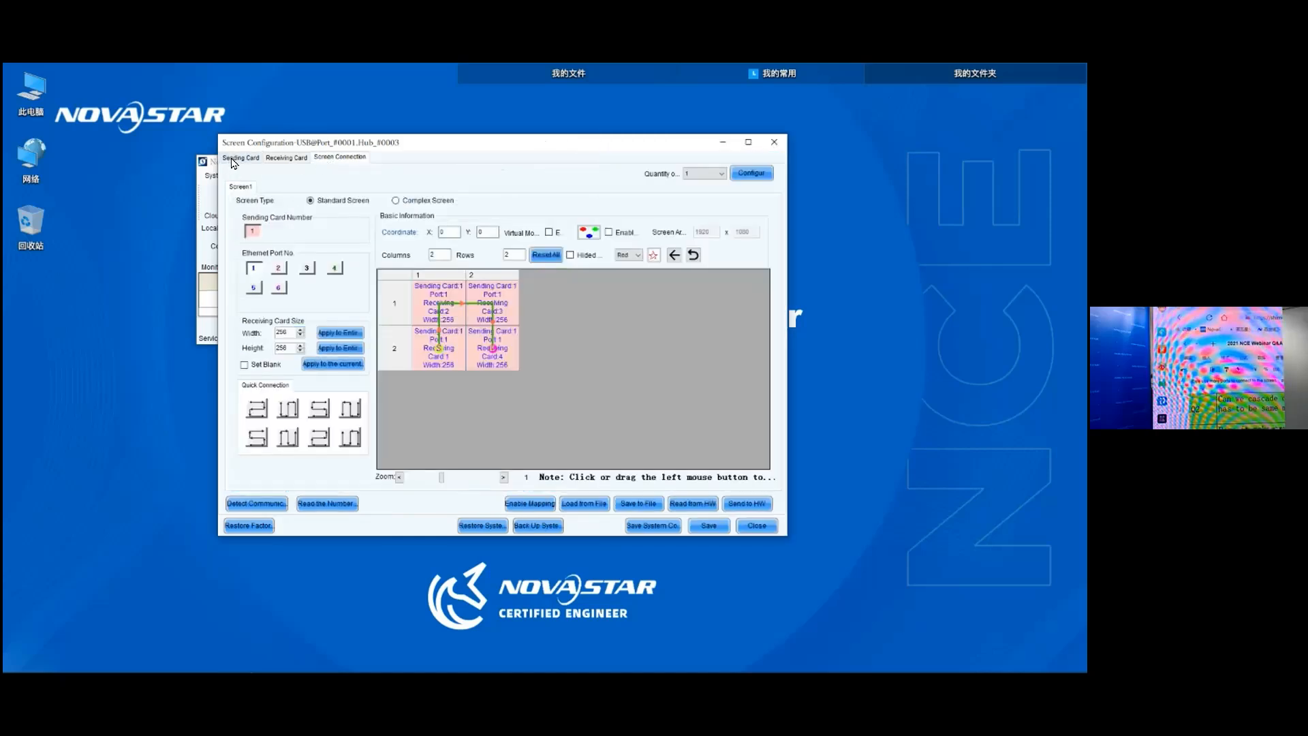
pyautogui.click(233, 161)
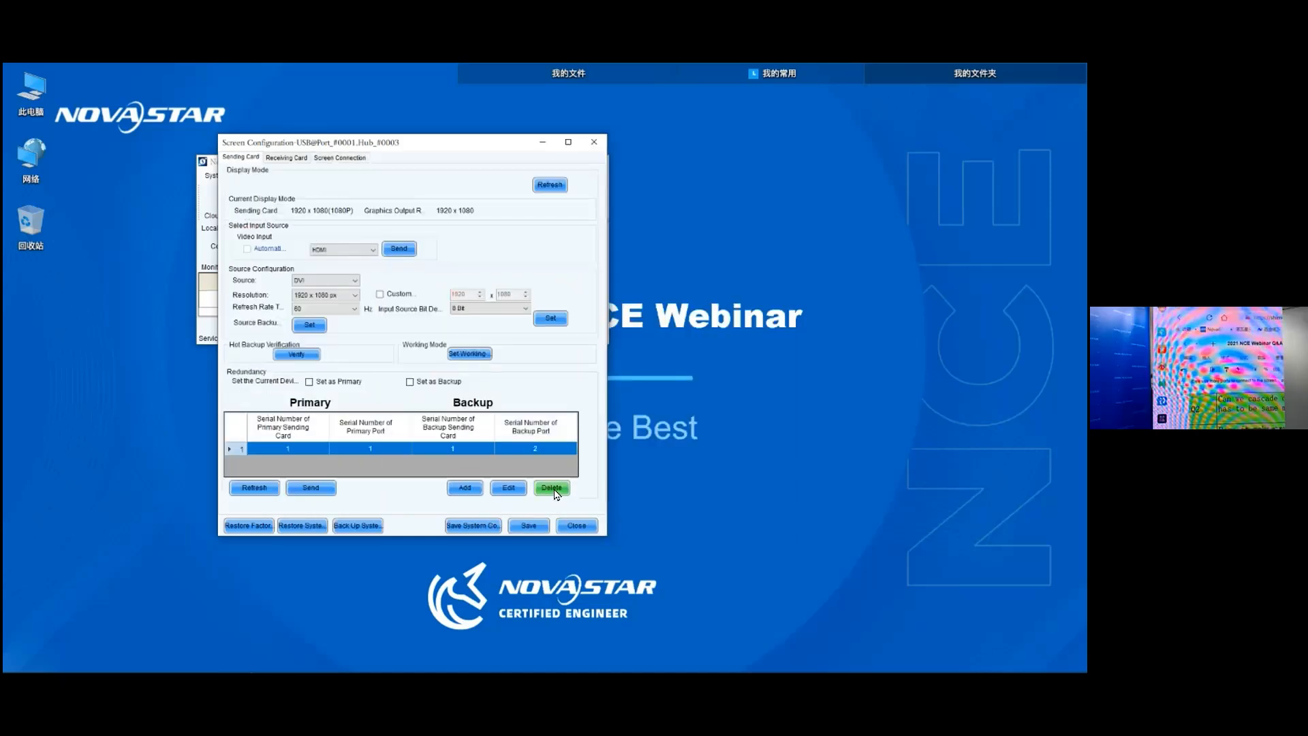
pyautogui.click(551, 488)
pyautogui.click(386, 355)
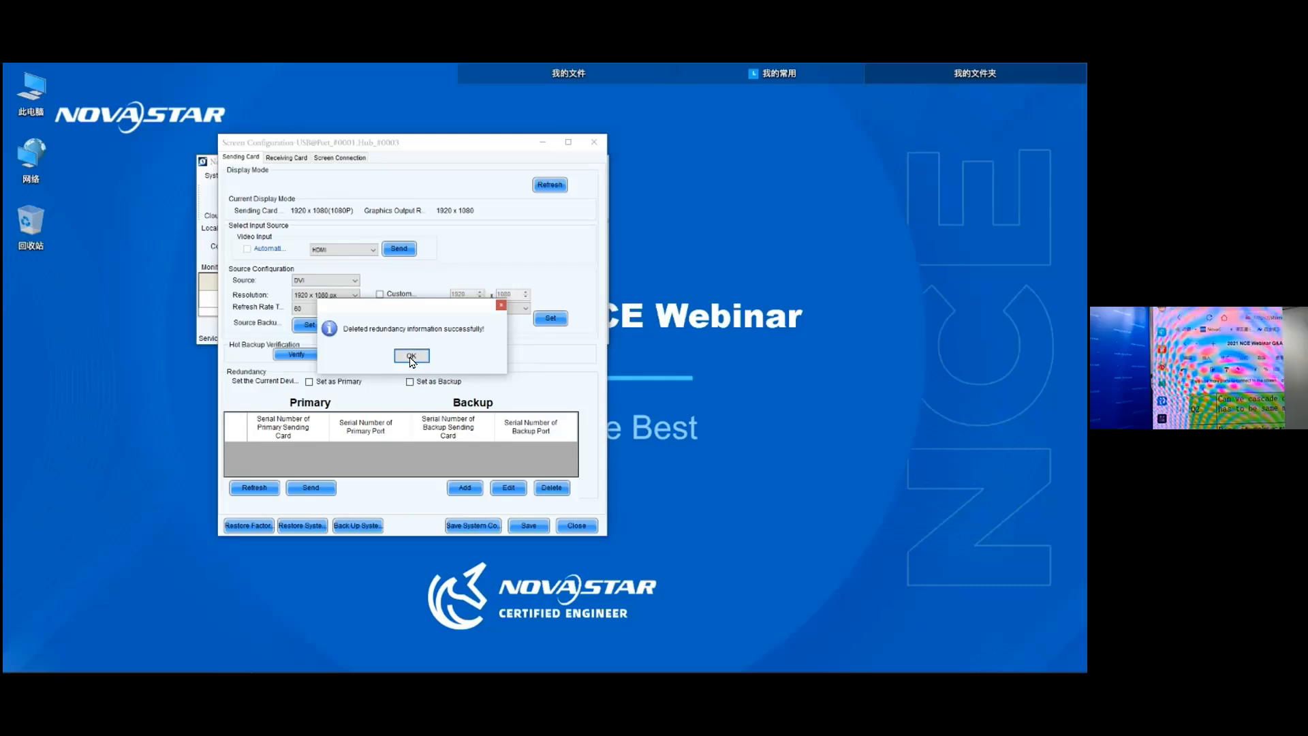
pyautogui.click(410, 357)
# Save the 2 by 2 screen connection to a screen file named demo on the desktop
pyautogui.click(329, 159)
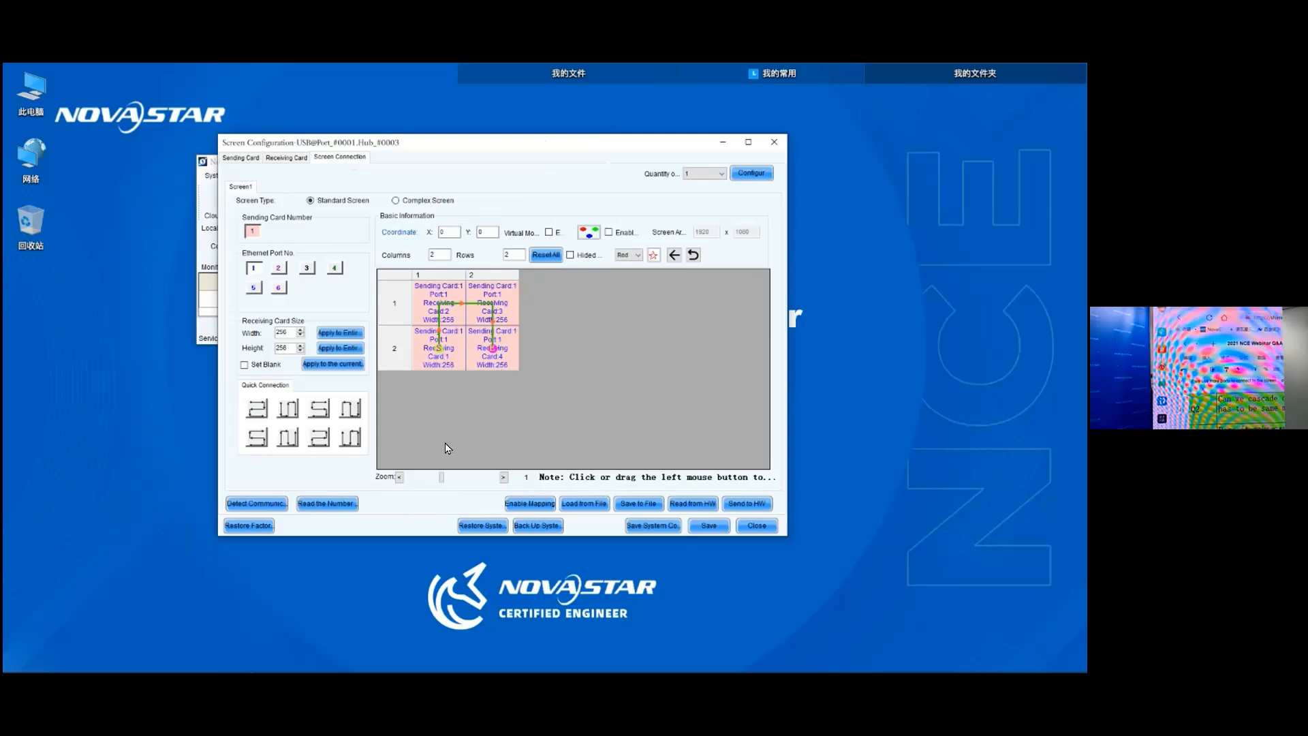
pyautogui.click(640, 504)
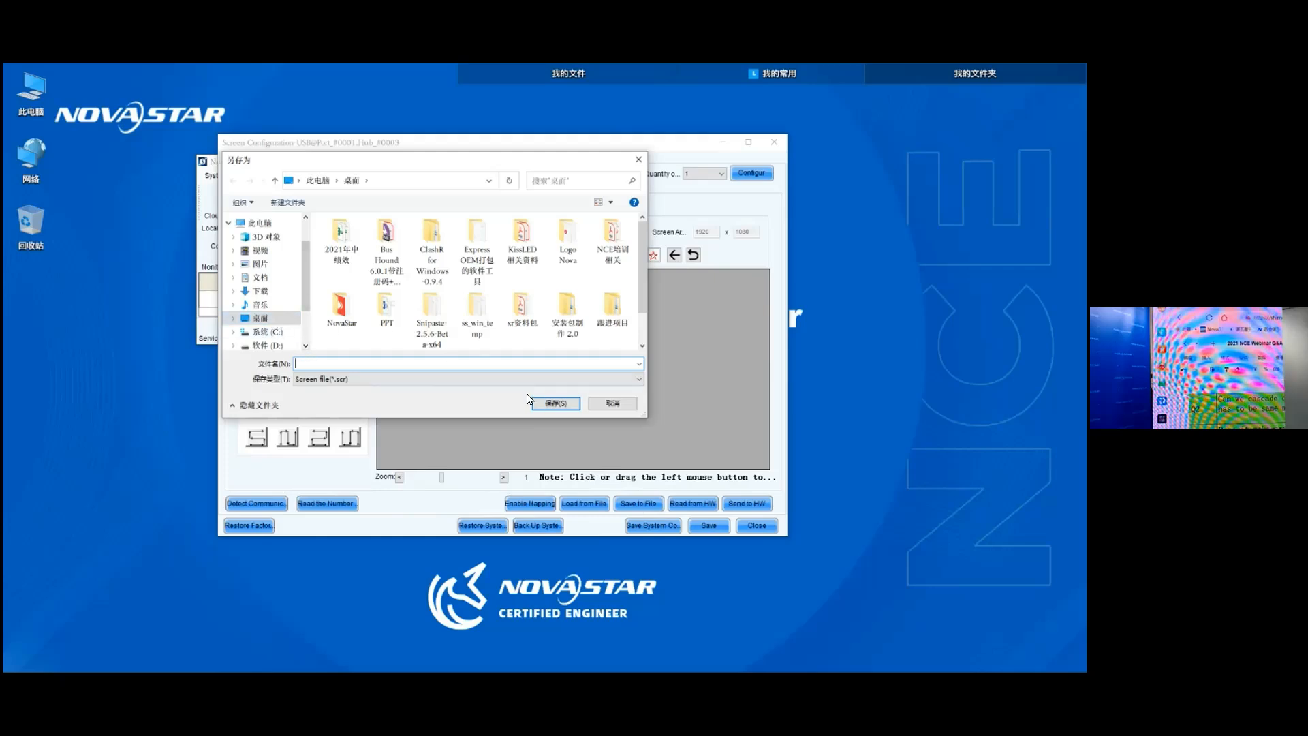
pyautogui.write('demo')
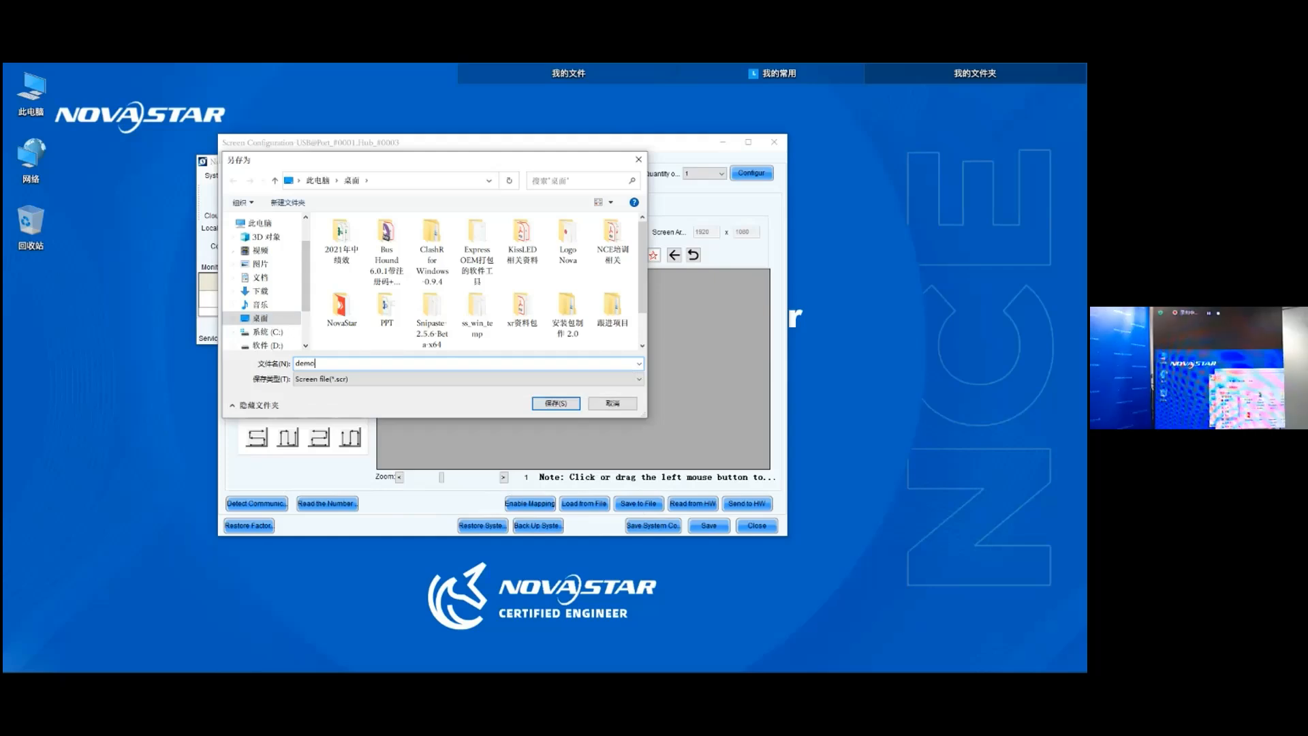
pyautogui.click(556, 403)
pyautogui.click(502, 355)
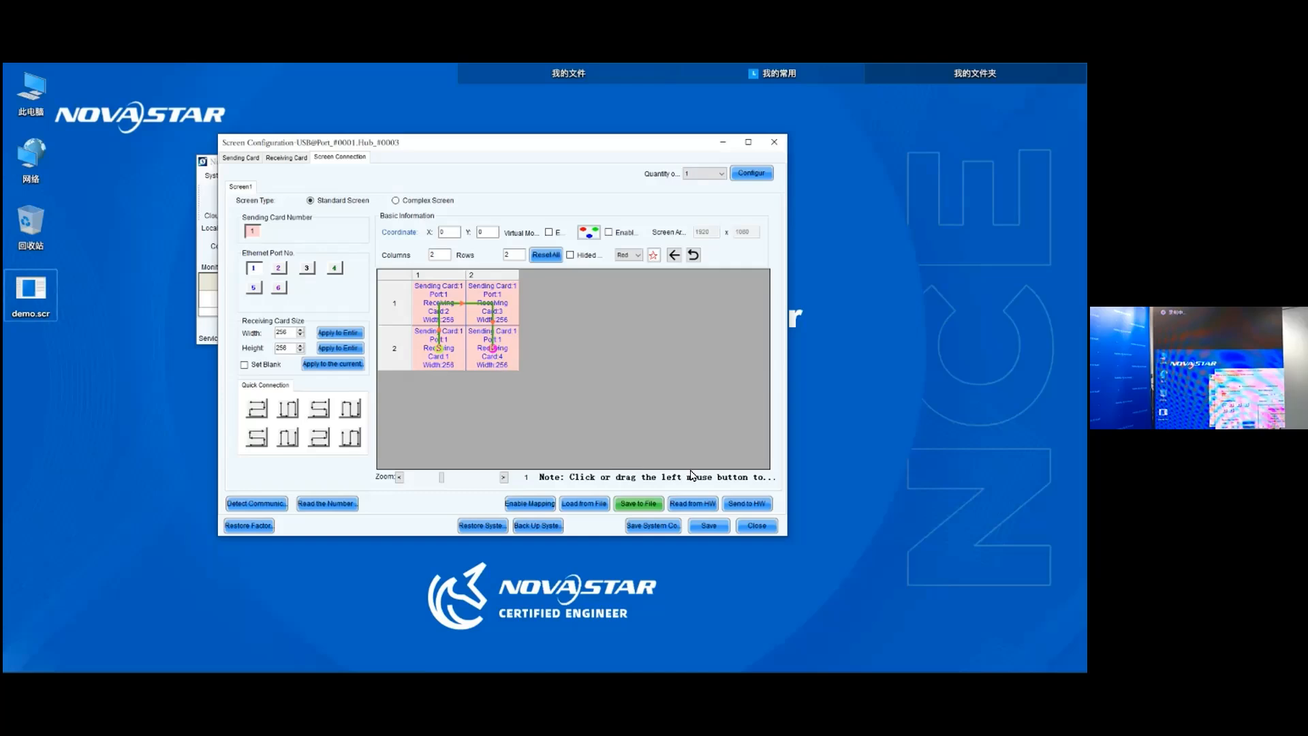
# Send the screen connection to the first sending device and save the configuration to its hardware
pyautogui.click(731, 498)
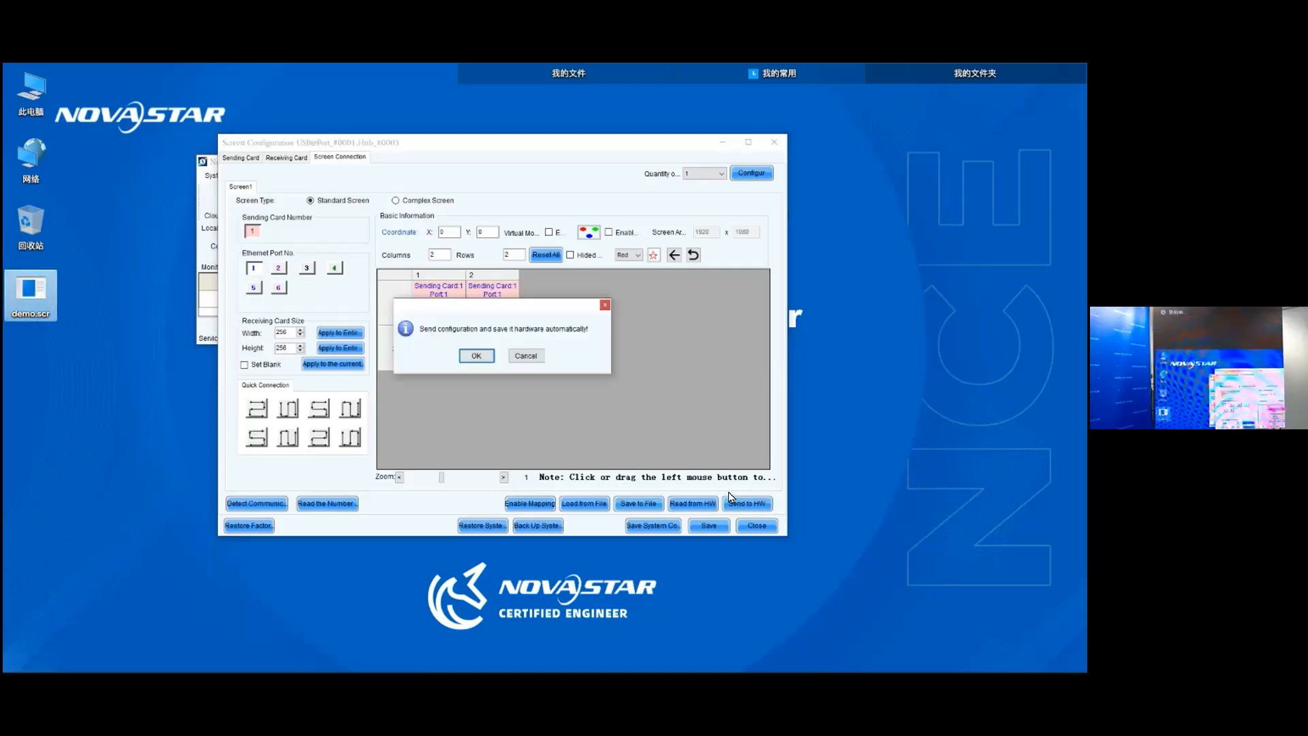
pyautogui.click(476, 358)
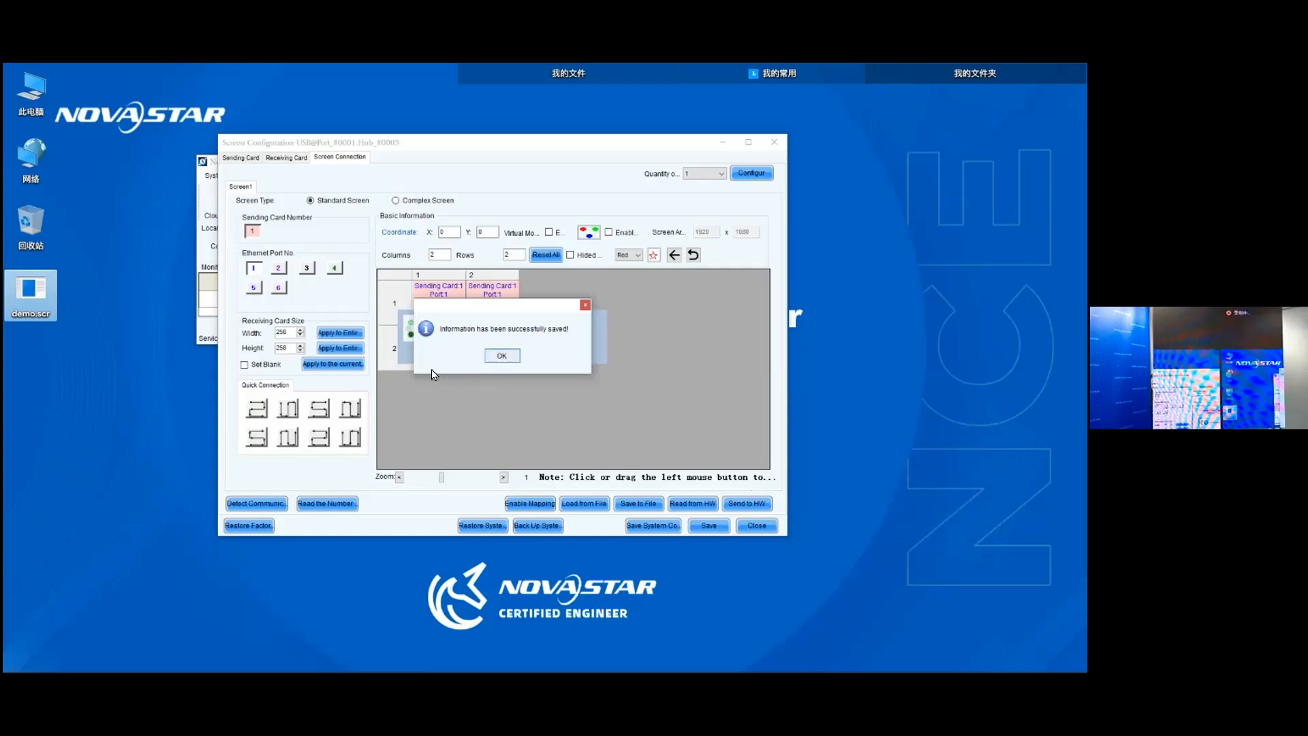
pyautogui.click(503, 355)
pyautogui.click(709, 526)
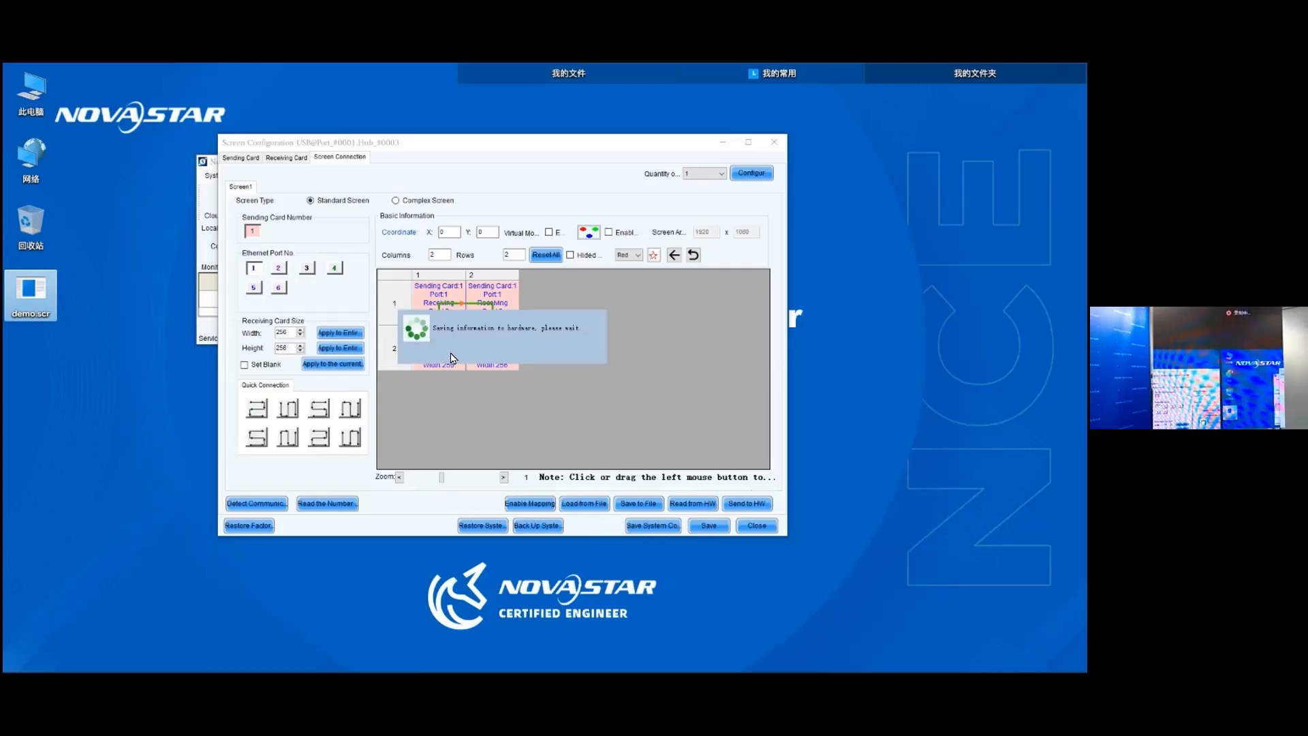
pyautogui.click(501, 355)
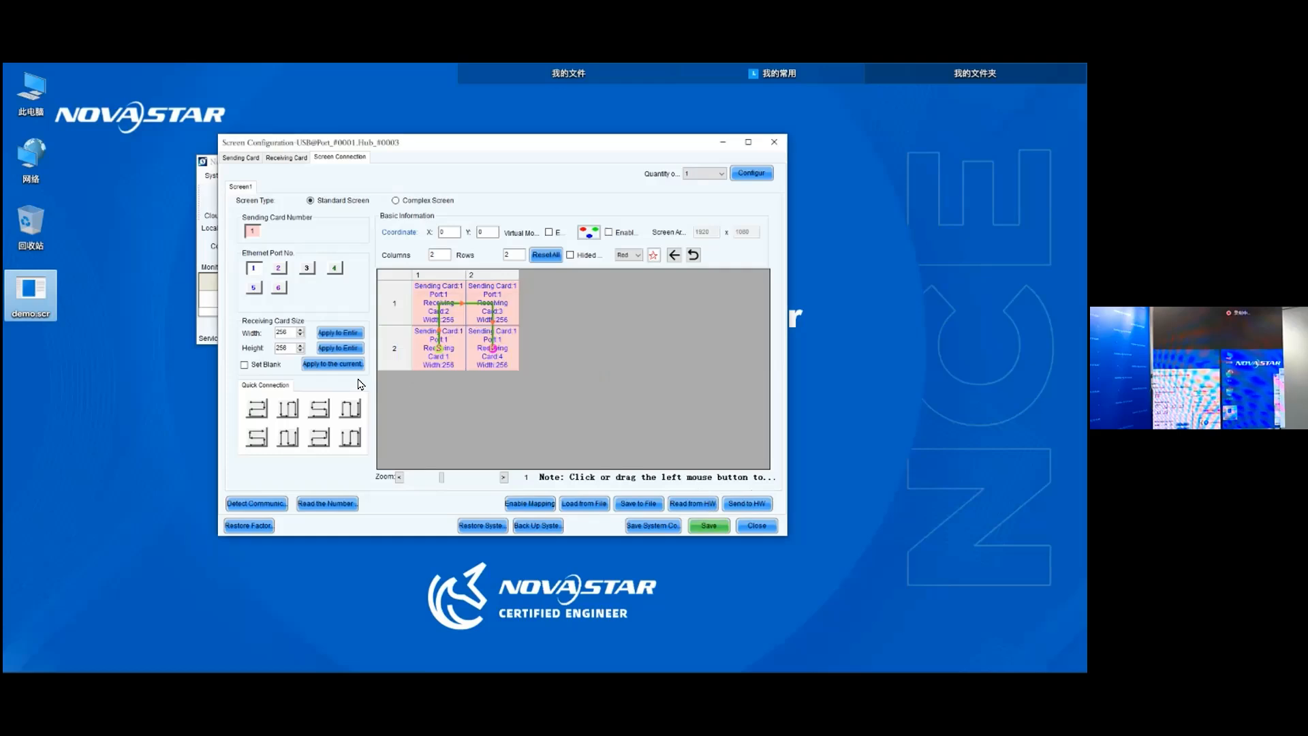
# Set the current sending device as primary and close its screen configuration
pyautogui.click(251, 158)
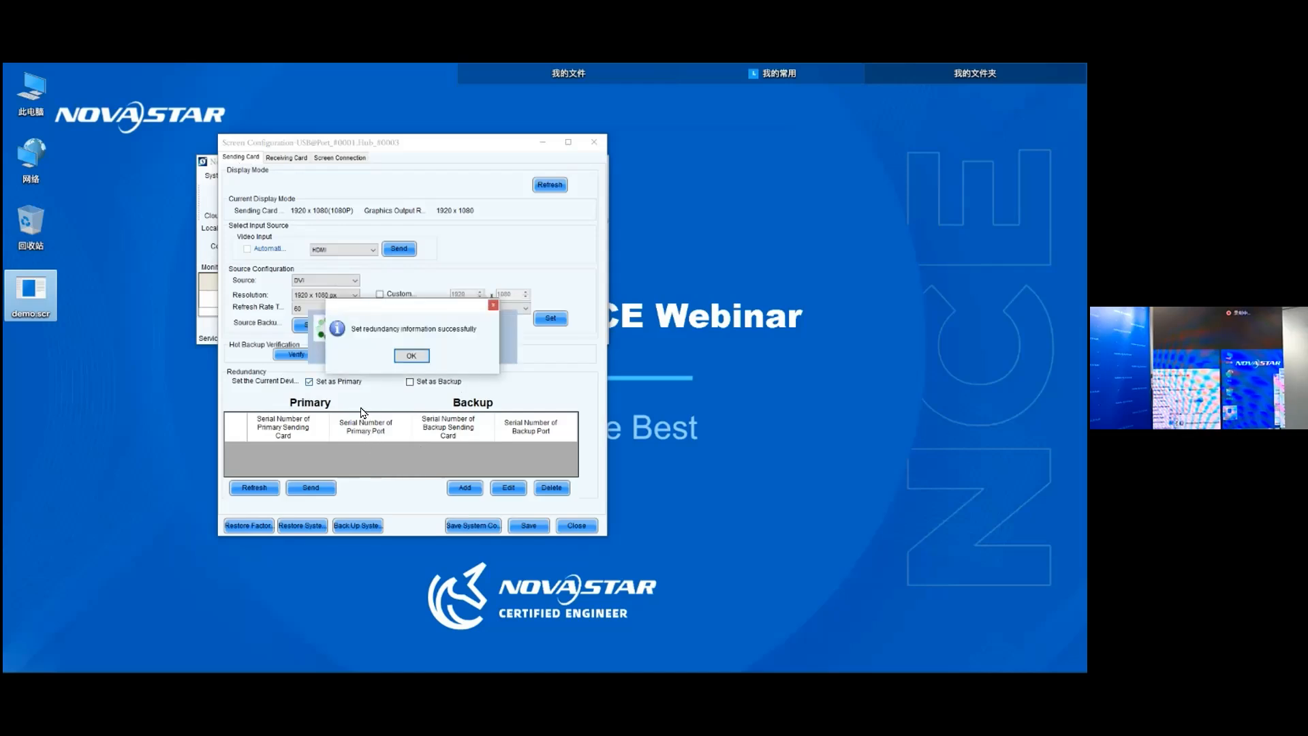
pyautogui.press('Return')
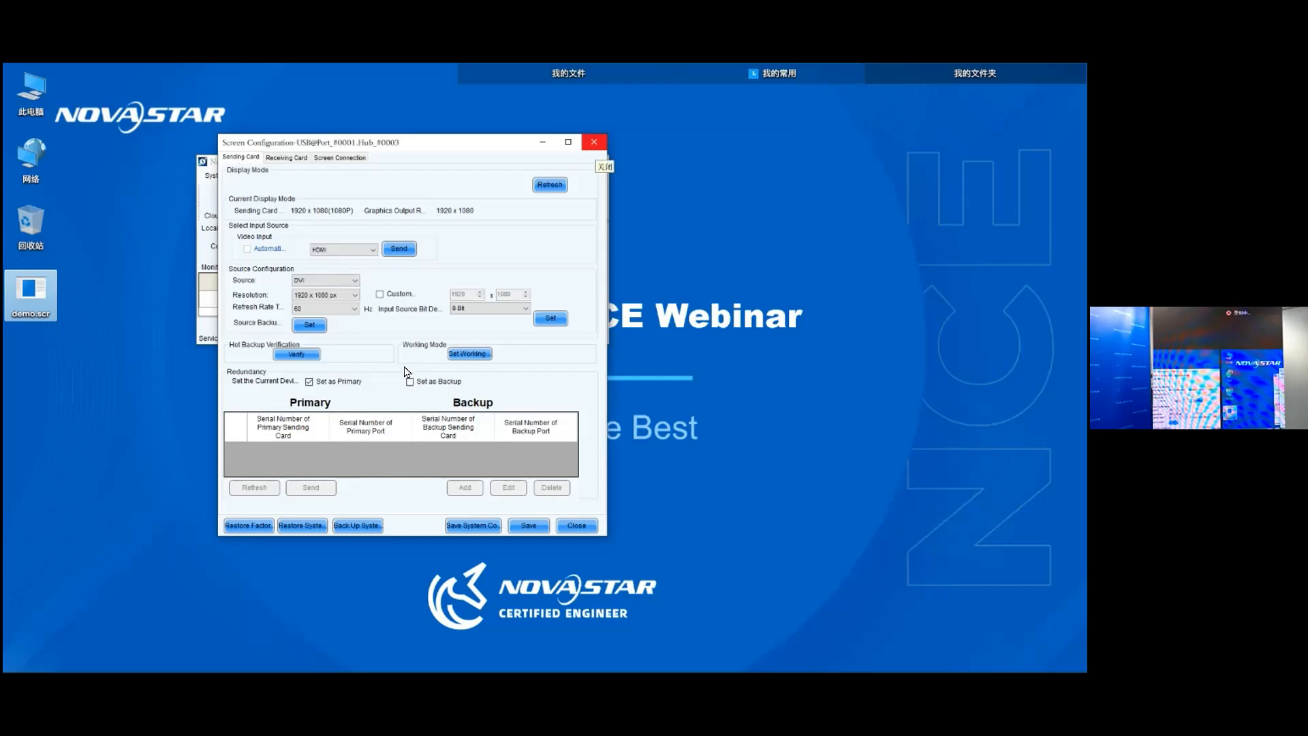
pyautogui.click(594, 142)
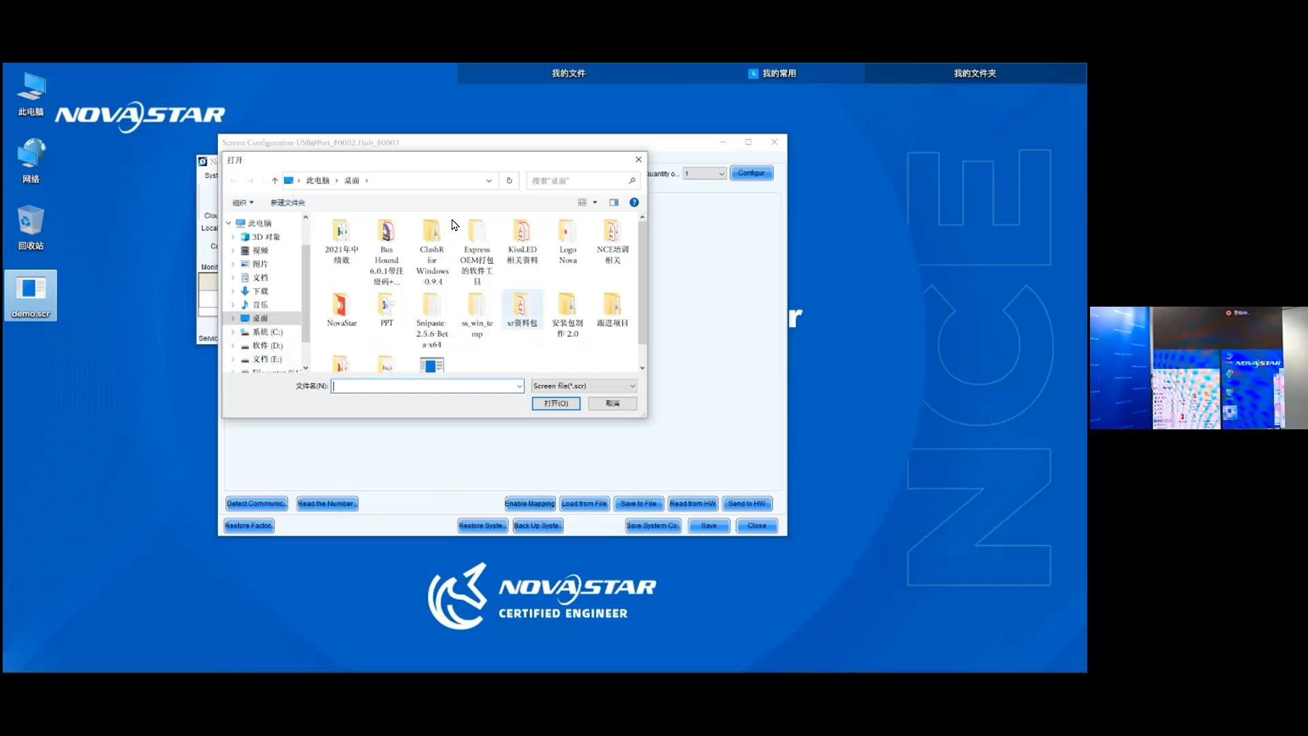
# Load the demo.scr screen file into the second sending device's screen connection
pyautogui.scroll(-1, 420, 236)
pyautogui.click(432, 341)
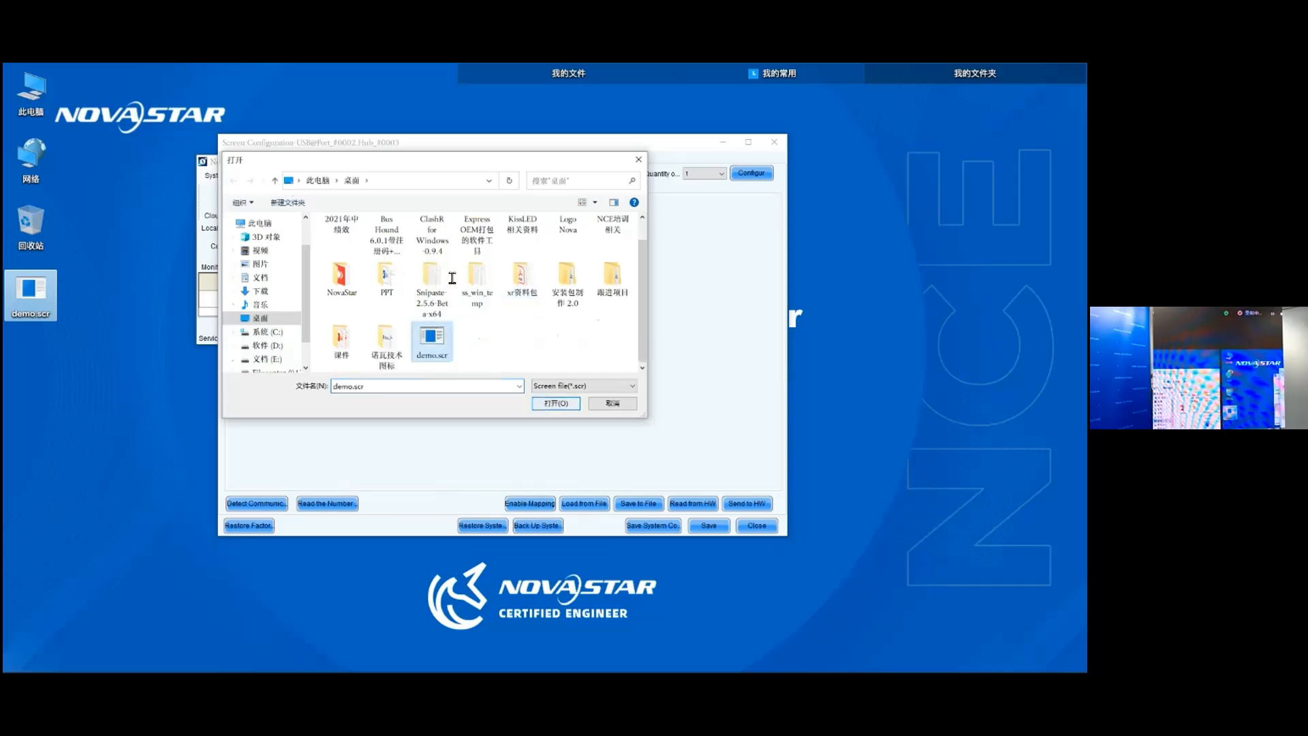
pyautogui.click(556, 403)
pyautogui.click(502, 356)
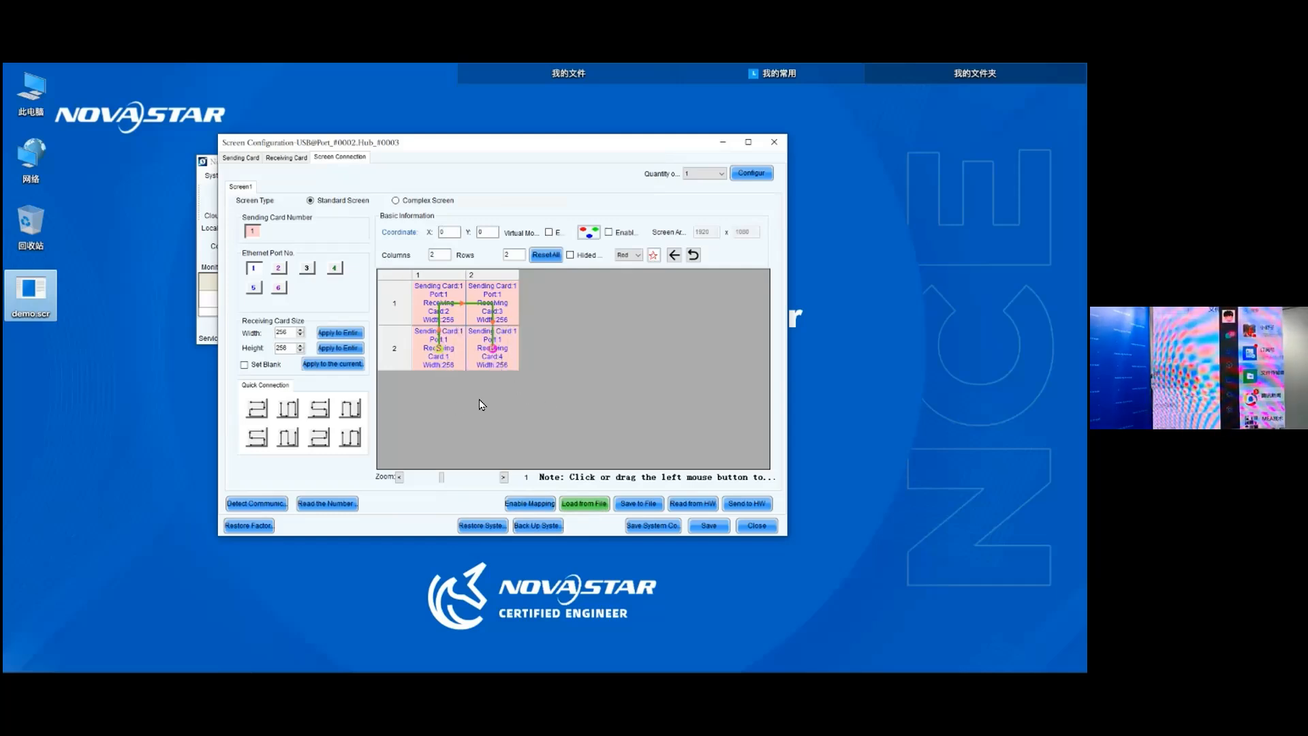
# Send the loaded screen connection to the second sending device and save it to the hardware
pyautogui.click(747, 503)
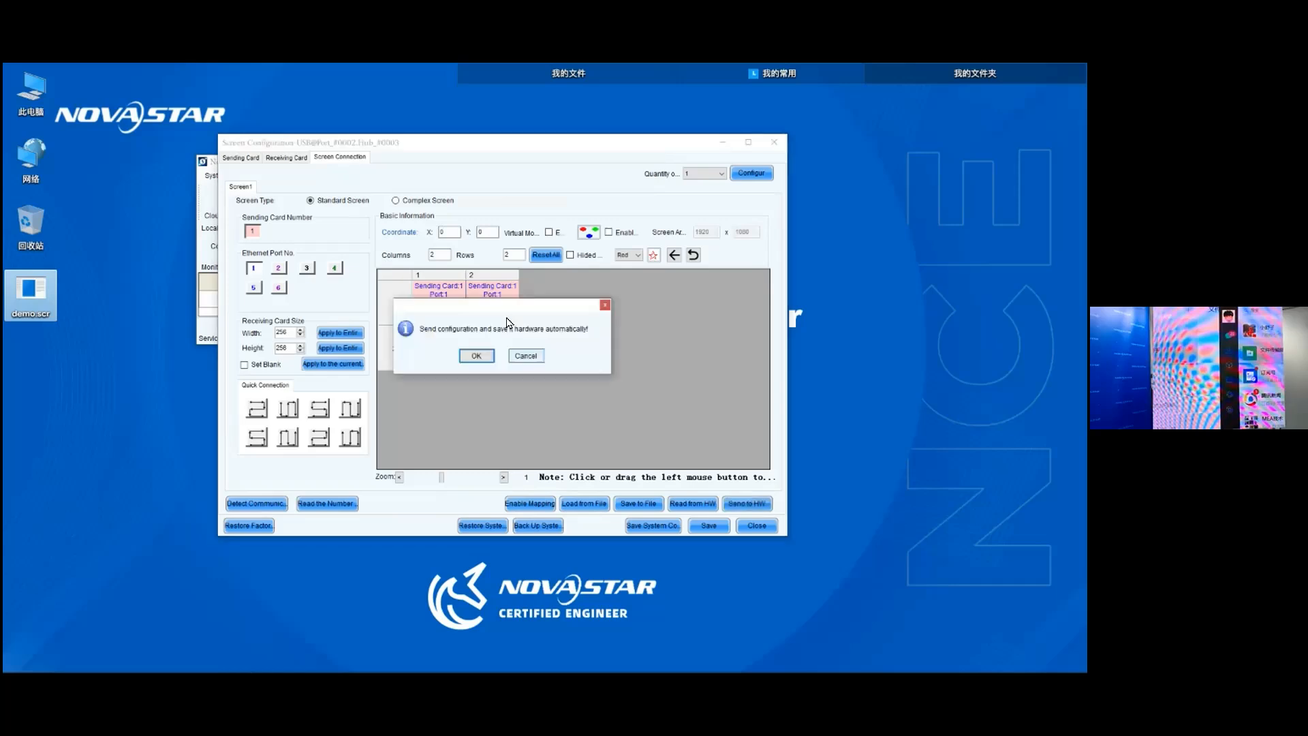
pyautogui.click(476, 355)
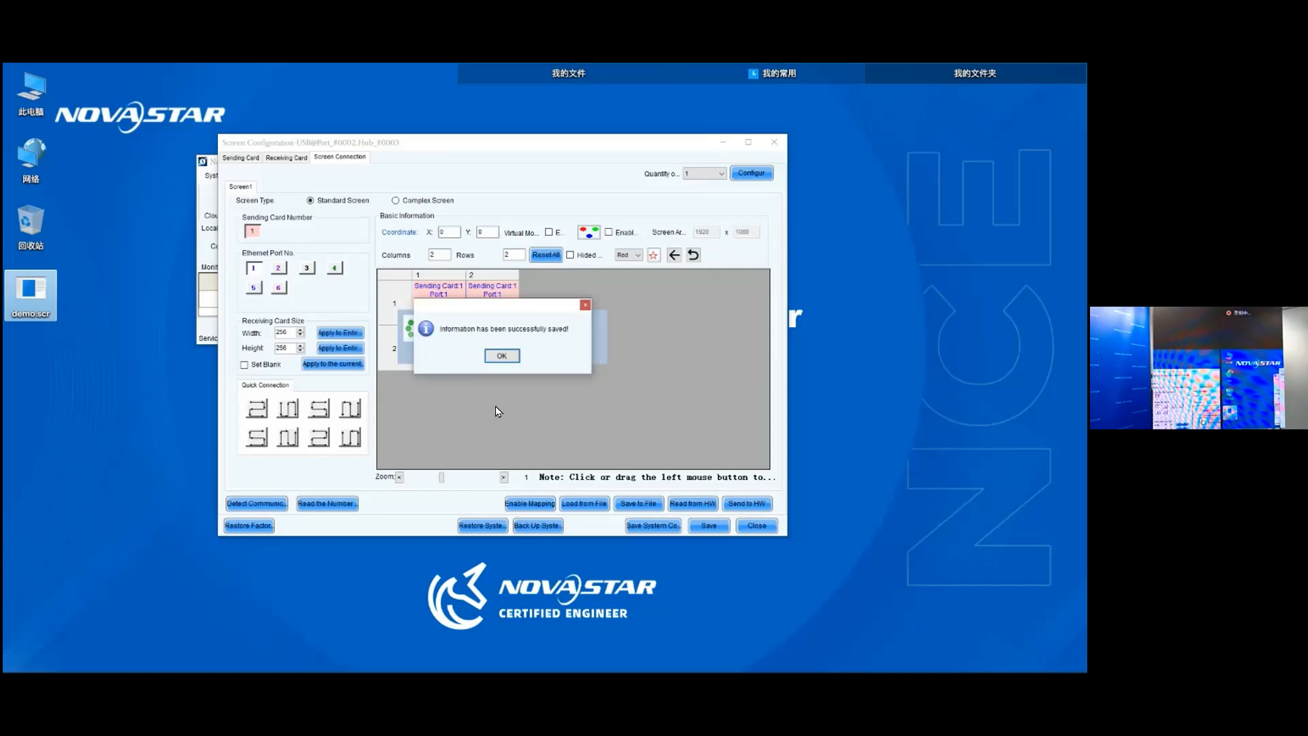
pyautogui.press('Return')
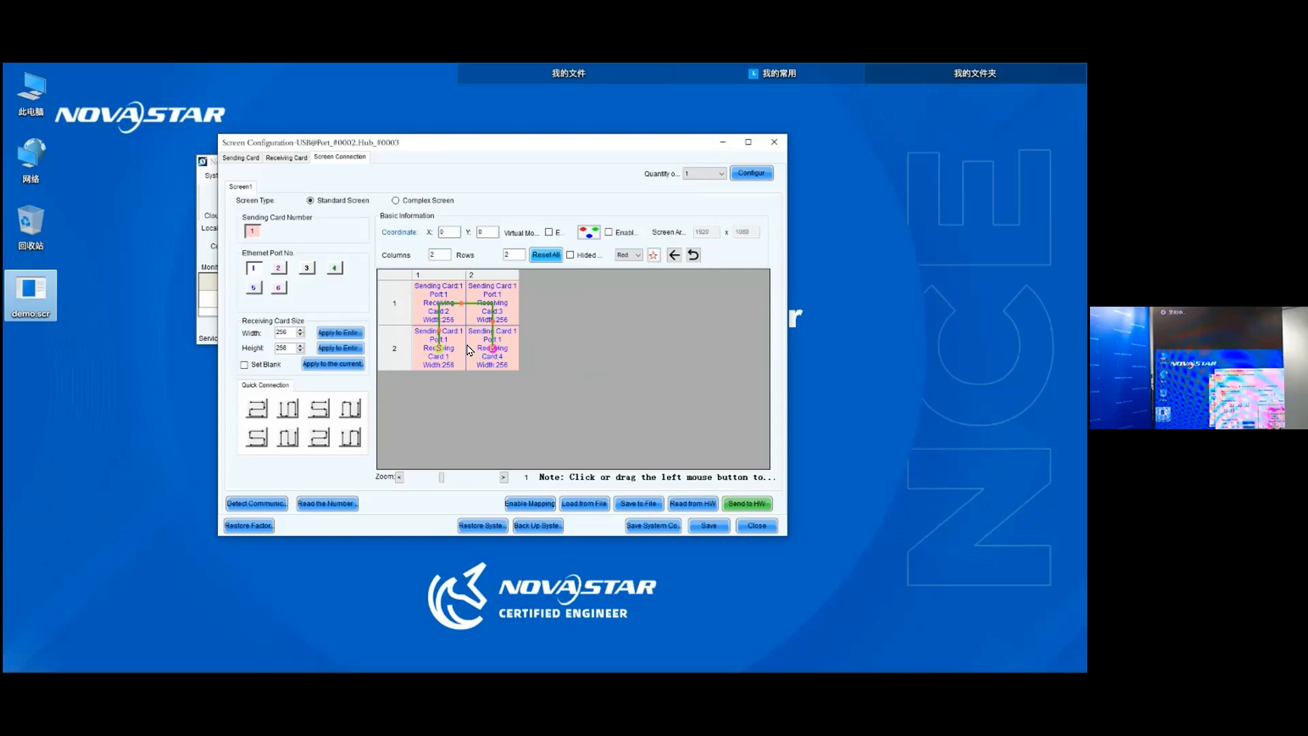
# Reroute sending card 1 port 1 from the lower-right cell up, across and down to the lower-left cell
pyautogui.rightClick(474, 350)
pyautogui.click(492, 347)
pyautogui.click(492, 303)
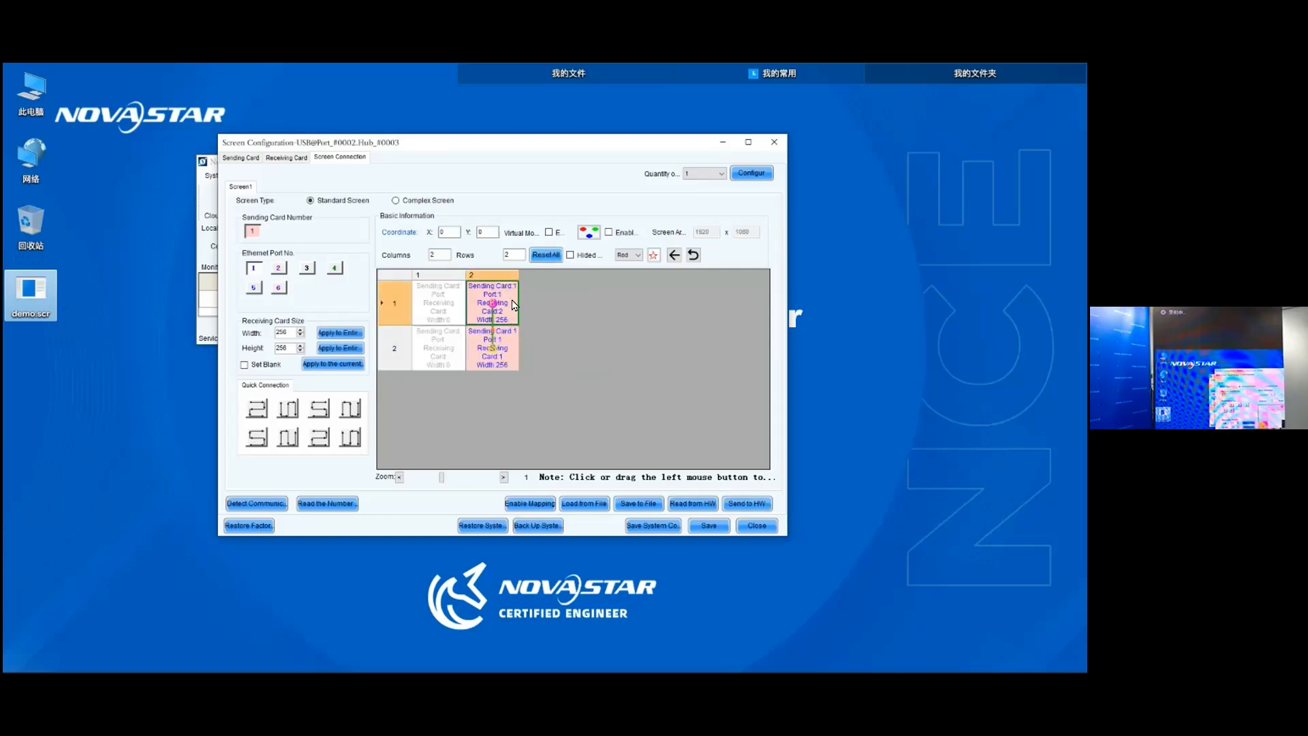
pyautogui.click(439, 303)
pyautogui.click(439, 348)
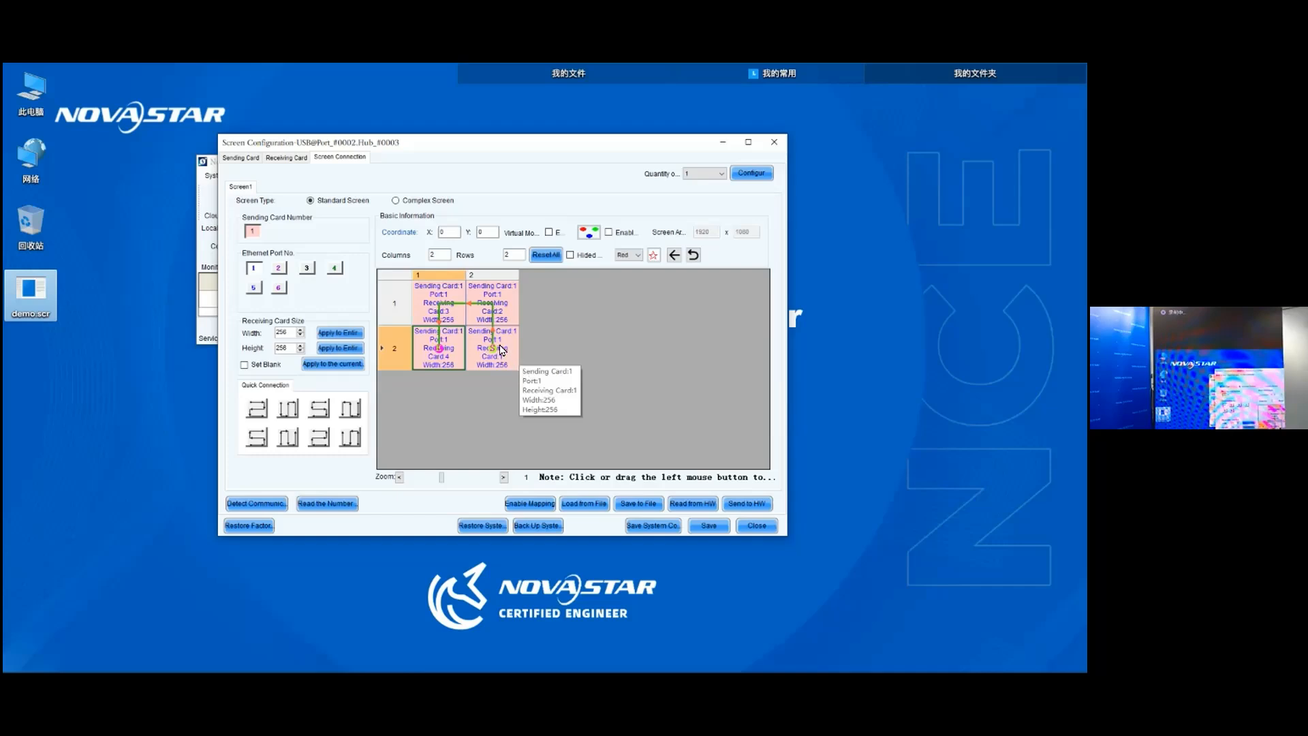
# Reset all cells and reroute sending card 1 port 1 from the lower-left cell up, across and down to the lower-right cell
pyautogui.click(546, 255)
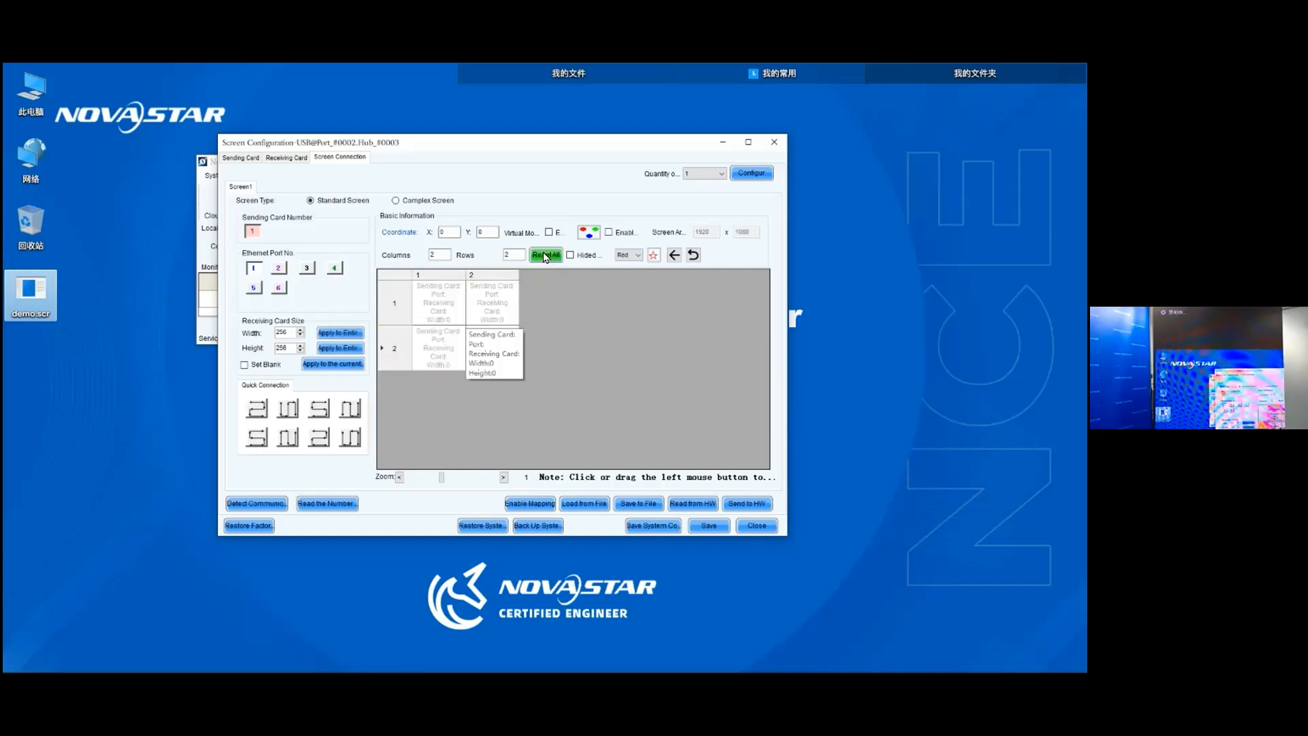
pyautogui.click(439, 349)
pyautogui.click(440, 303)
pyautogui.click(492, 303)
pyautogui.click(492, 349)
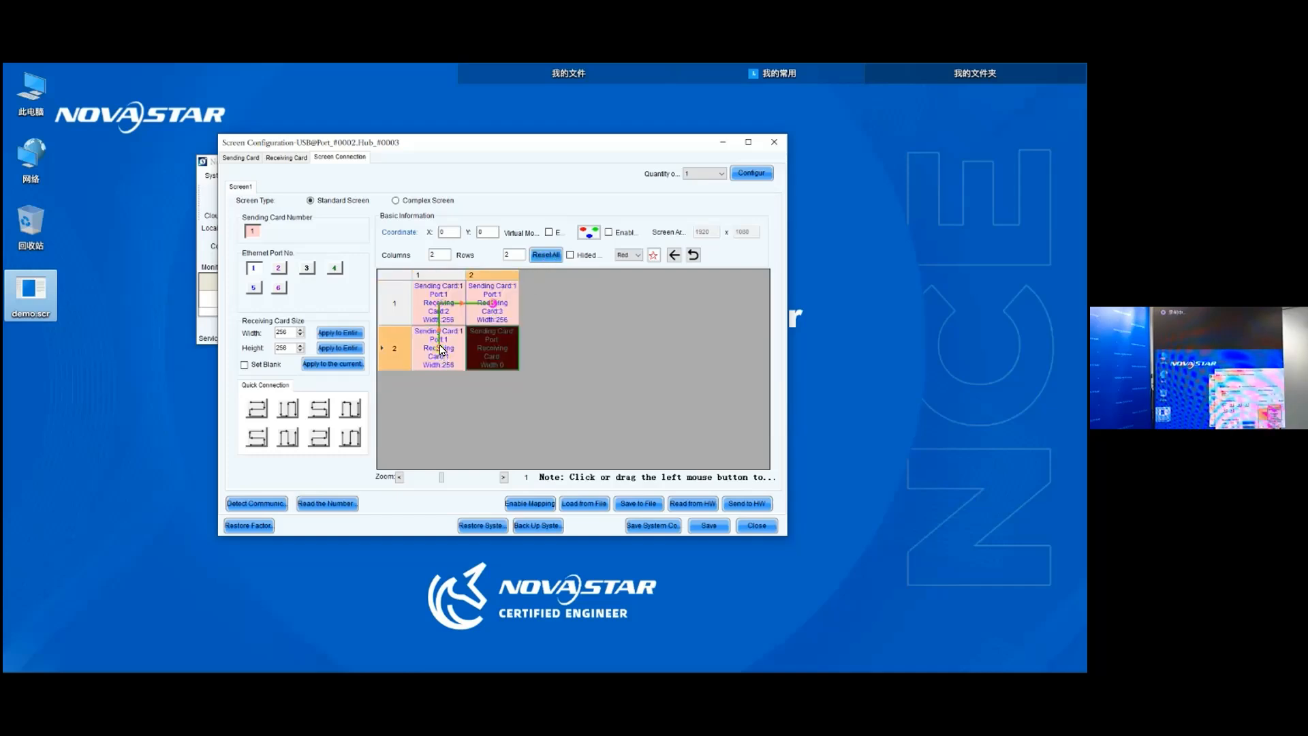
# Send the rerouted screen connection to the second sending device and save it to the hardware
pyautogui.click(747, 504)
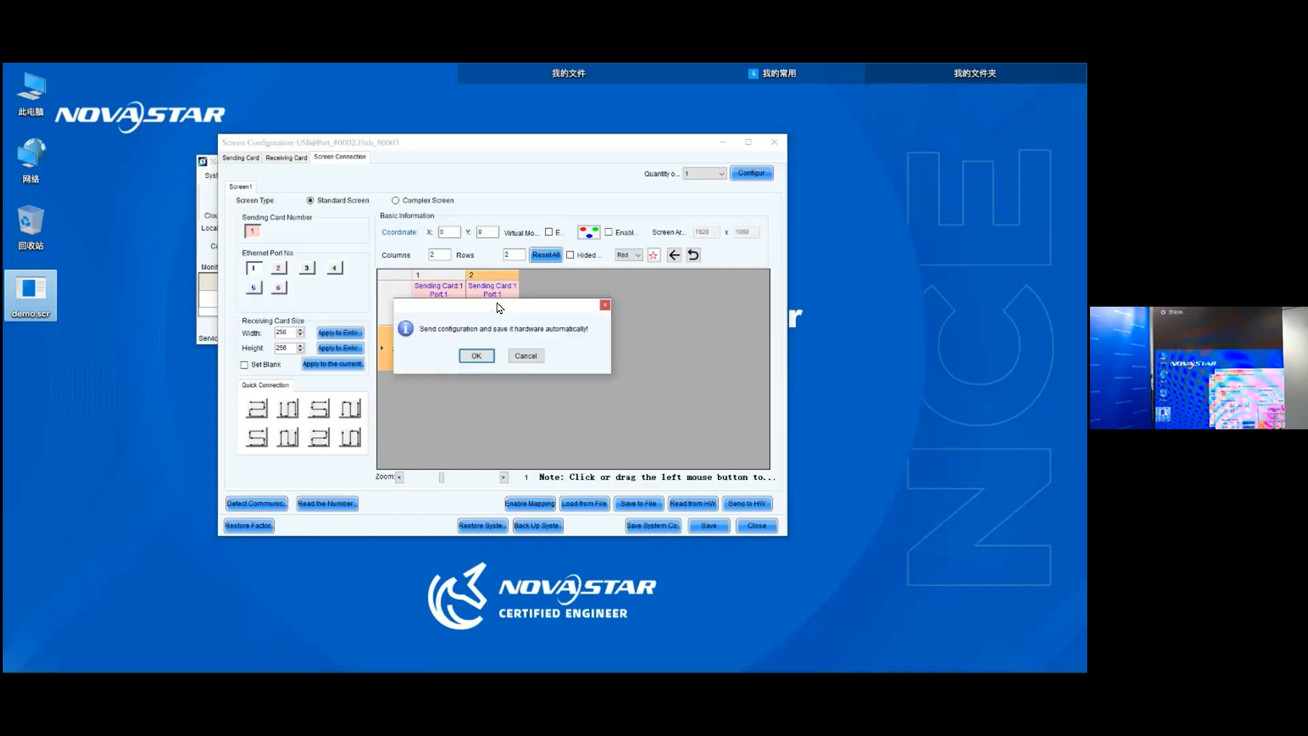
pyautogui.click(476, 356)
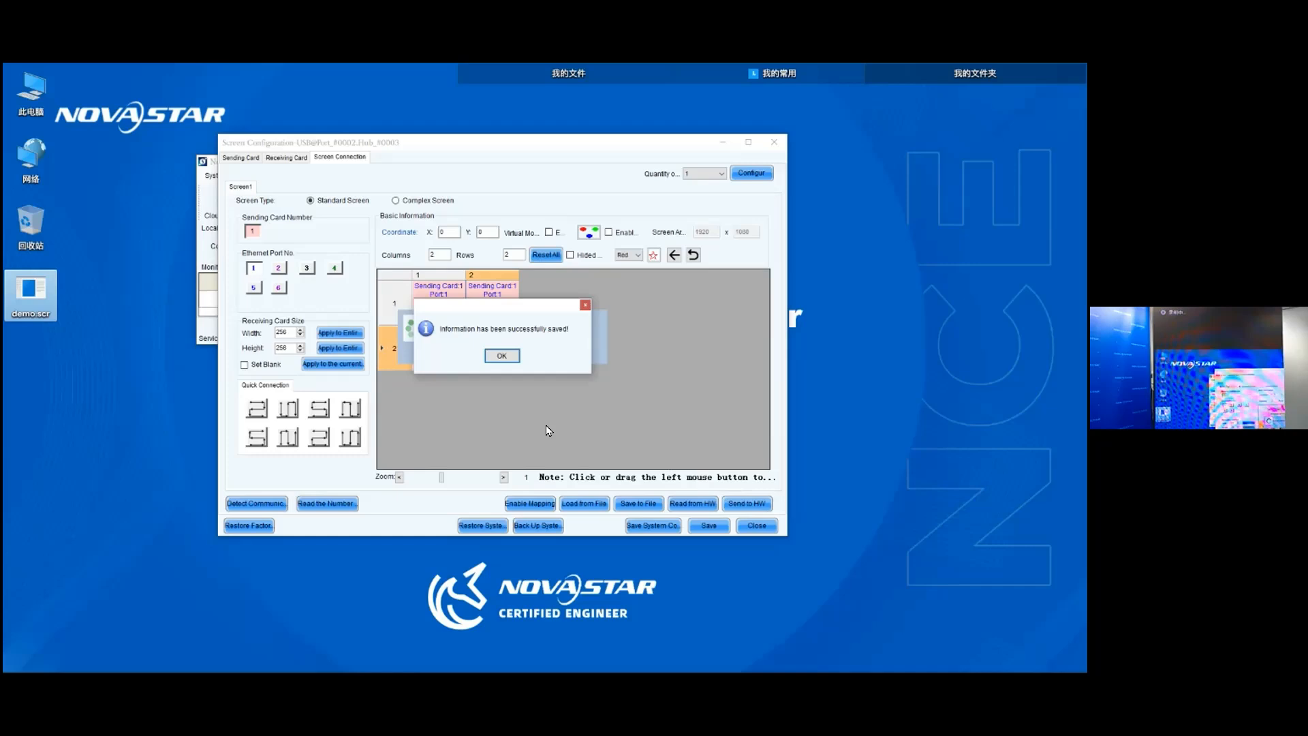
pyautogui.click(512, 355)
pyautogui.click(710, 527)
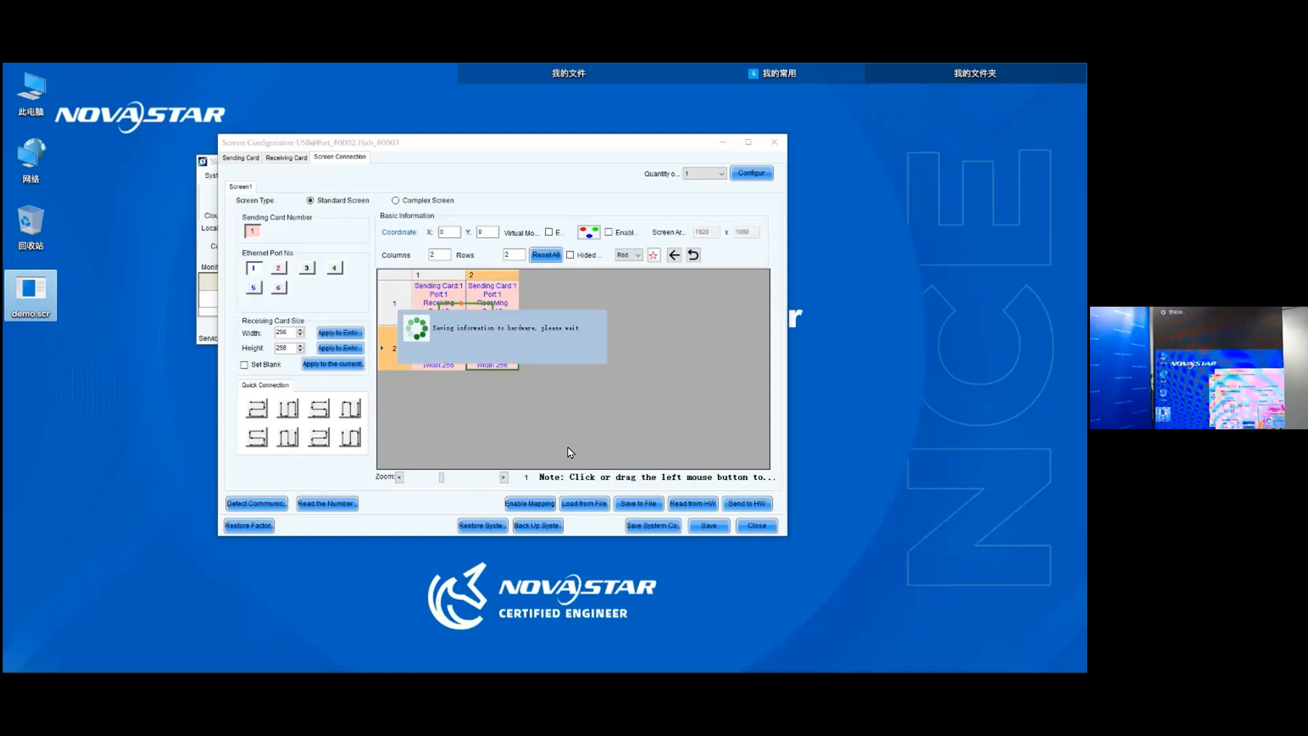
pyautogui.click(503, 357)
# Set the current sending device as backup and close its screen configuration
pyautogui.click(240, 157)
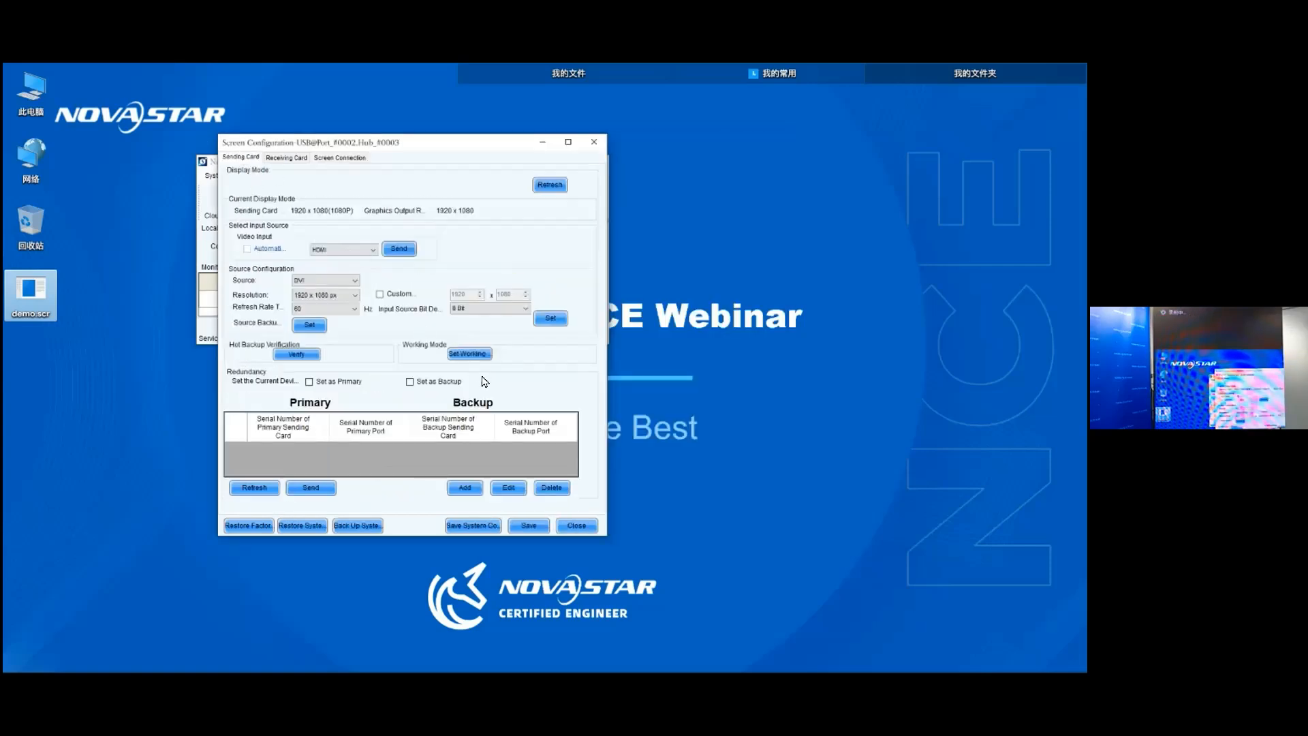
pyautogui.click(438, 385)
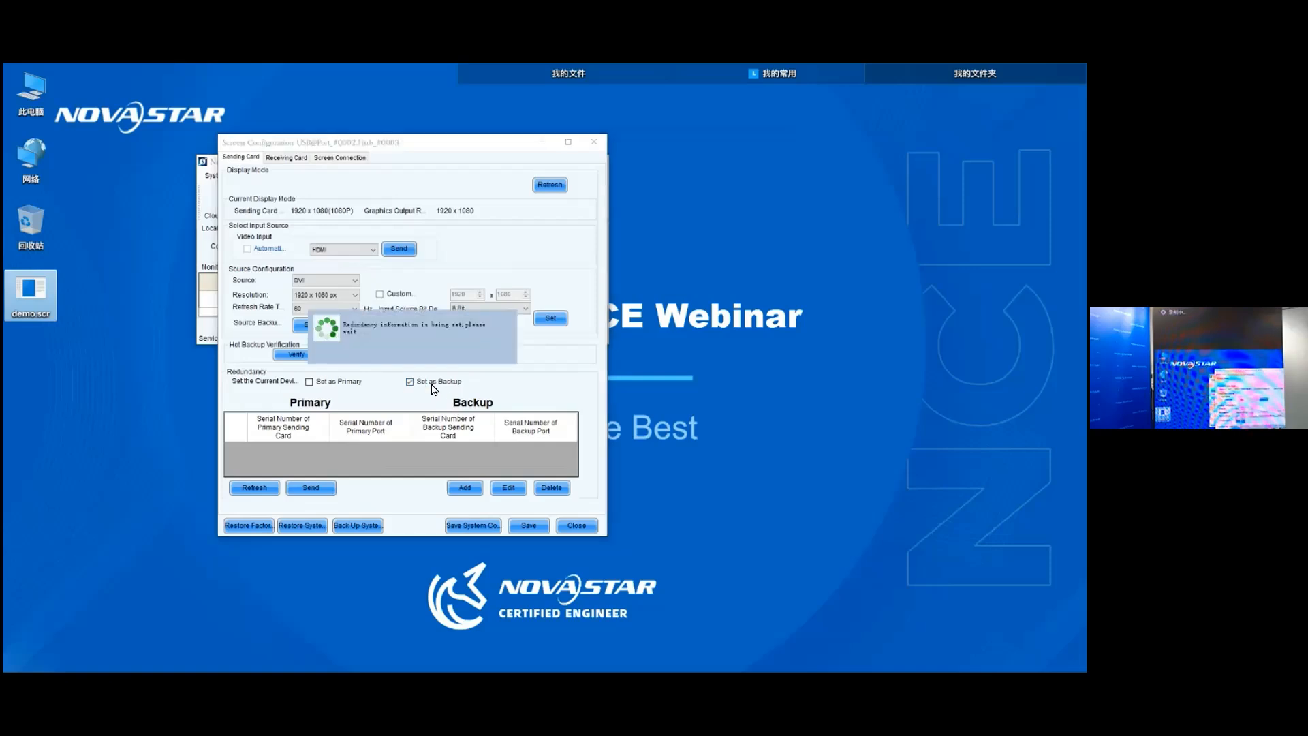
pyautogui.press('Return')
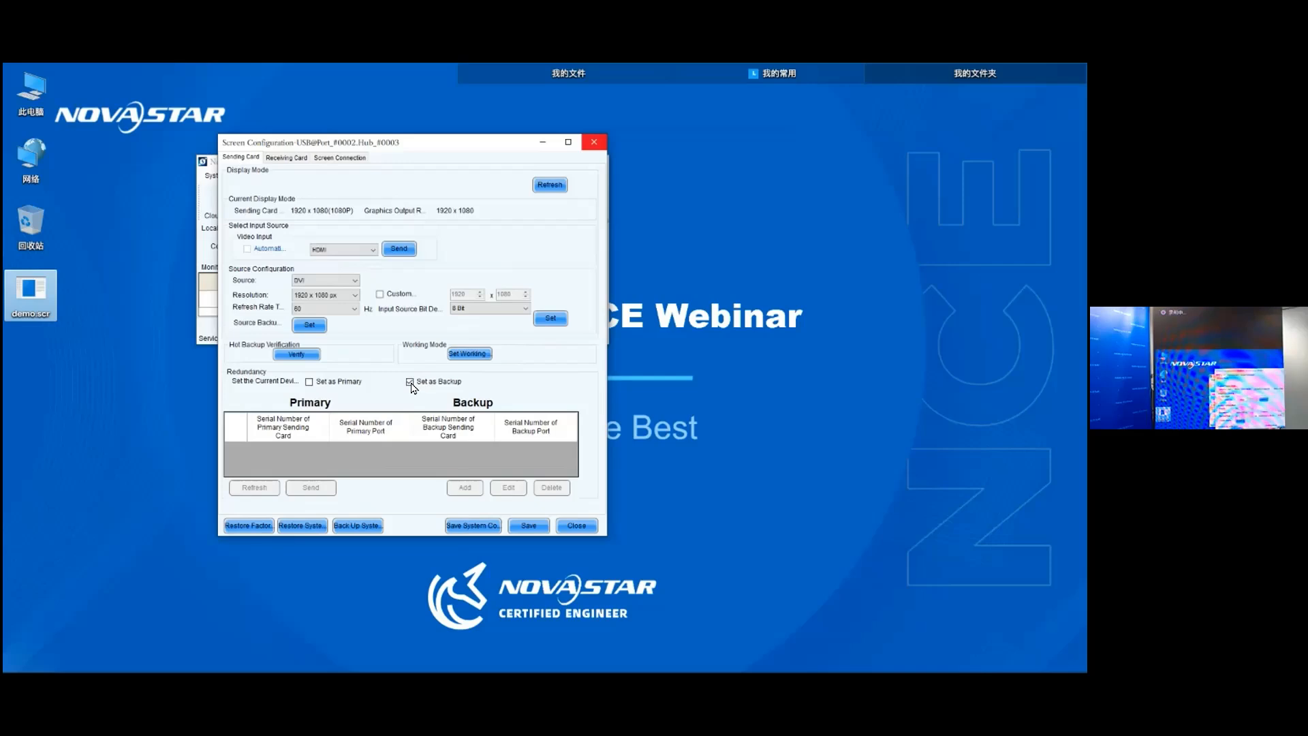
pyautogui.click(593, 141)
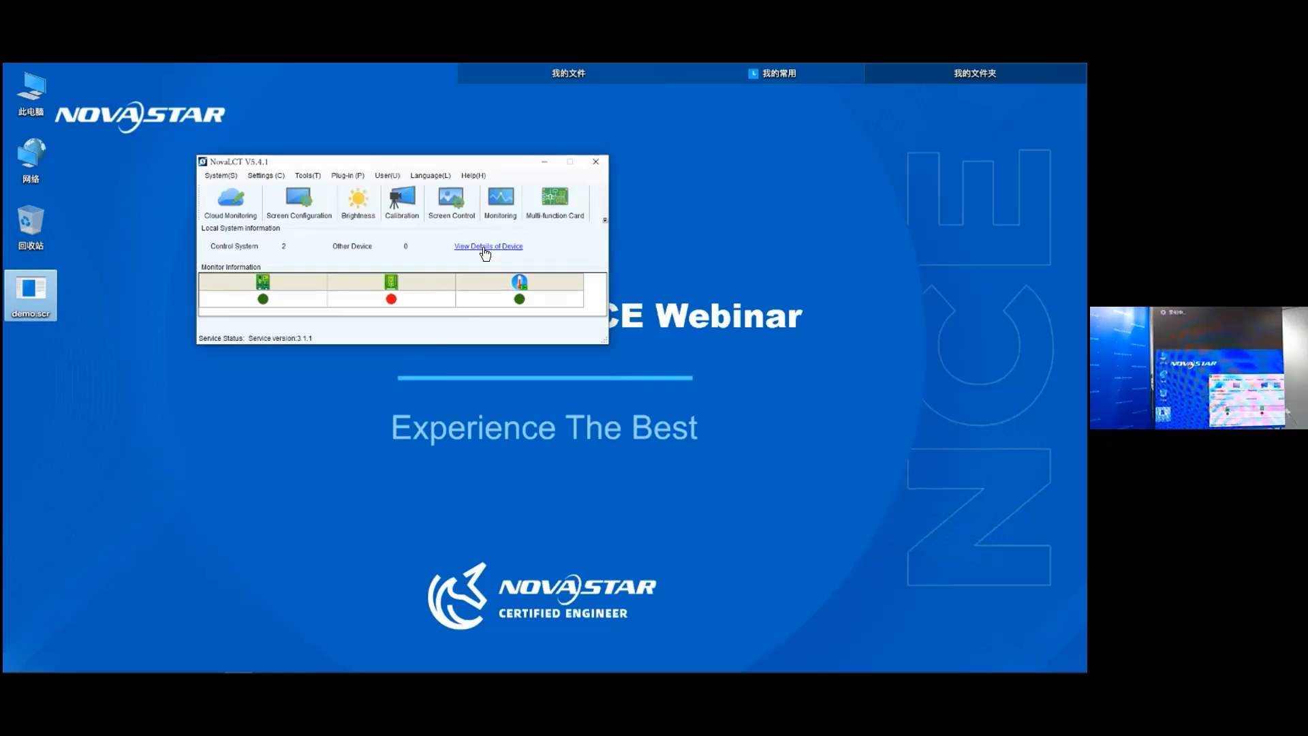
pyautogui.moveTo(397, 166); pyautogui.dragTo(481, 186)
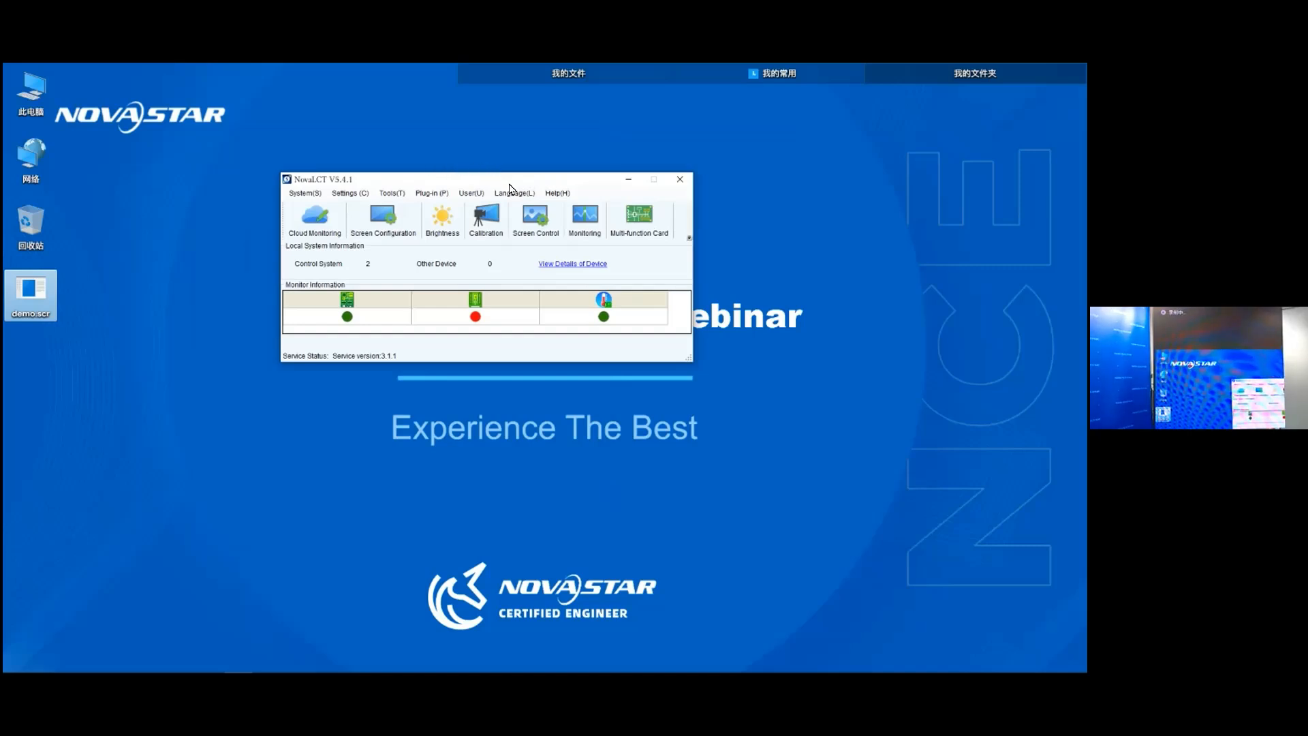
pyautogui.hotkey('alt', 'Tab')
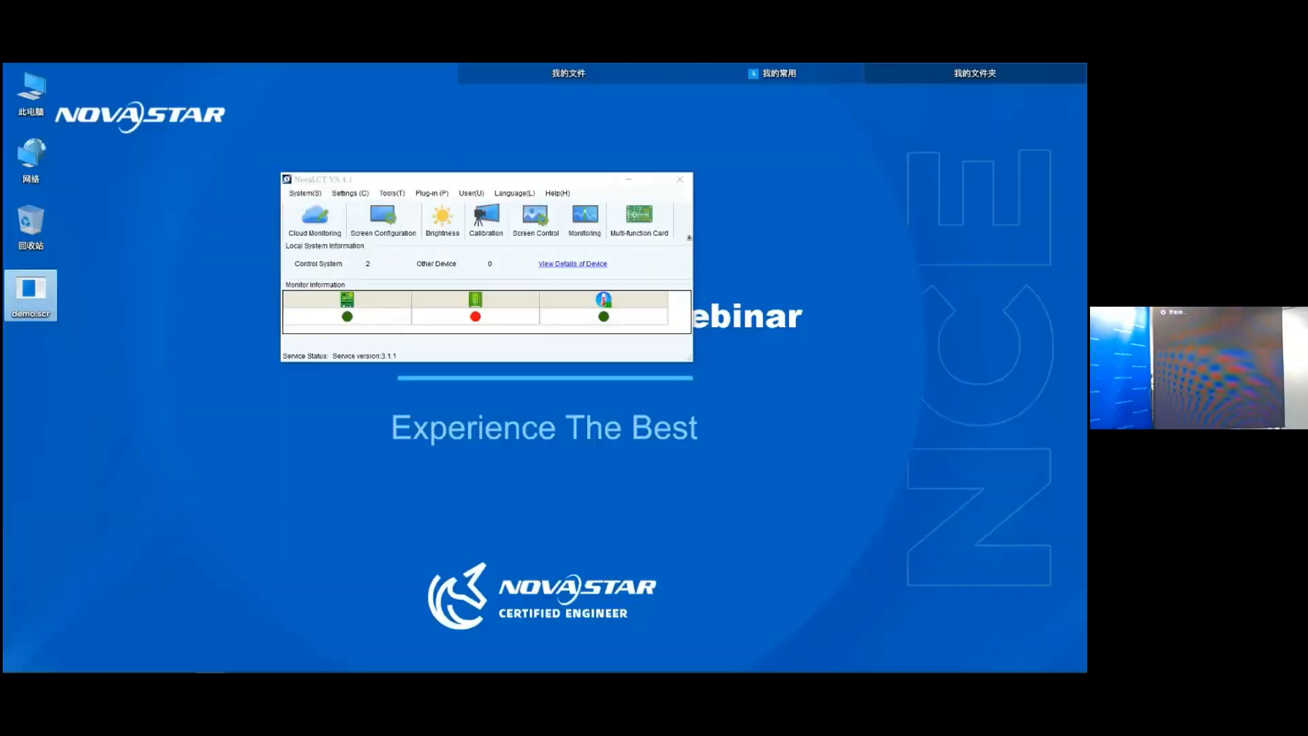
pyautogui.hotkey('alt', 'Tab')
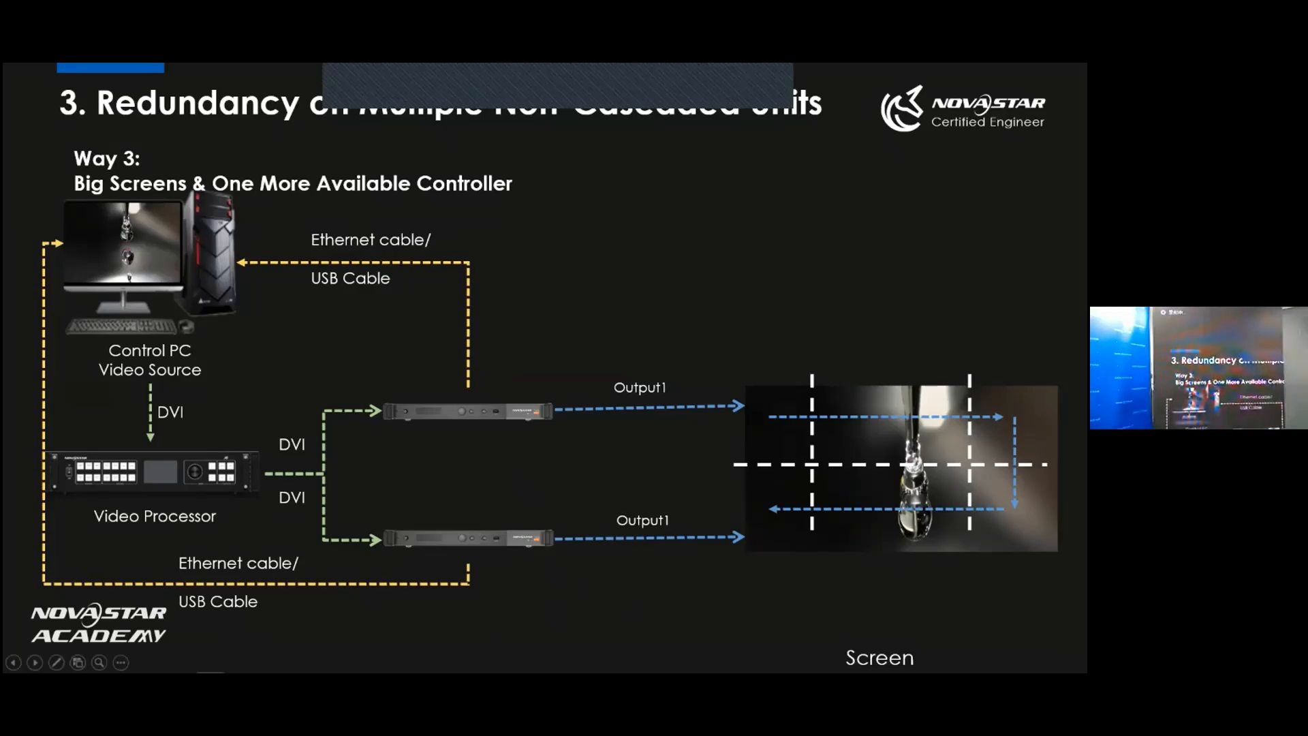
pyautogui.press('Right')
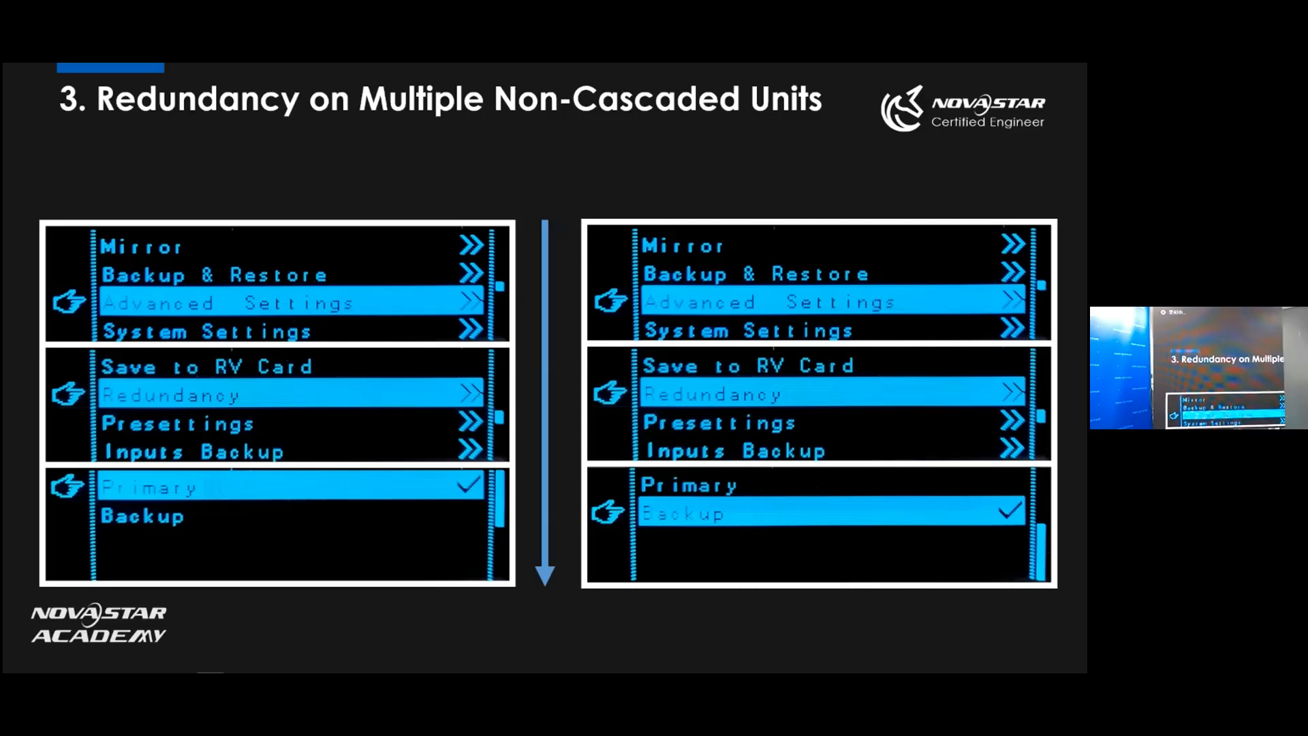
pyautogui.press('Right')
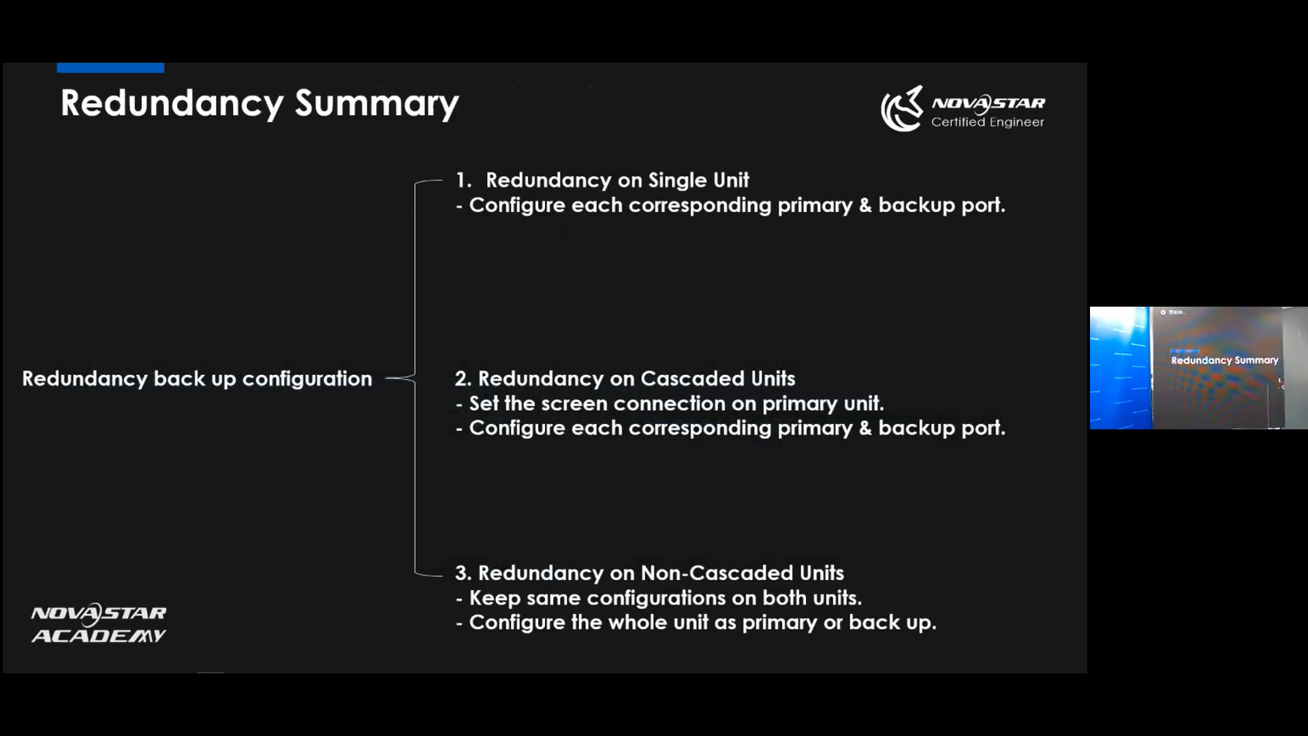